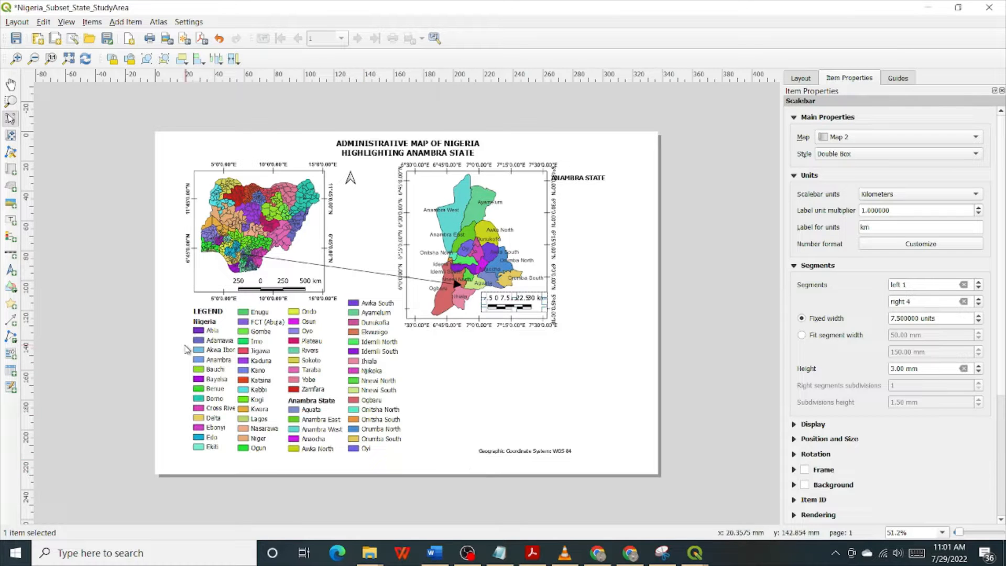
Step: Shift the four legend columns, both maps and their connecting arrow toward the page's left edge, raising the maps slightly
drag(186, 350, 405, 478)
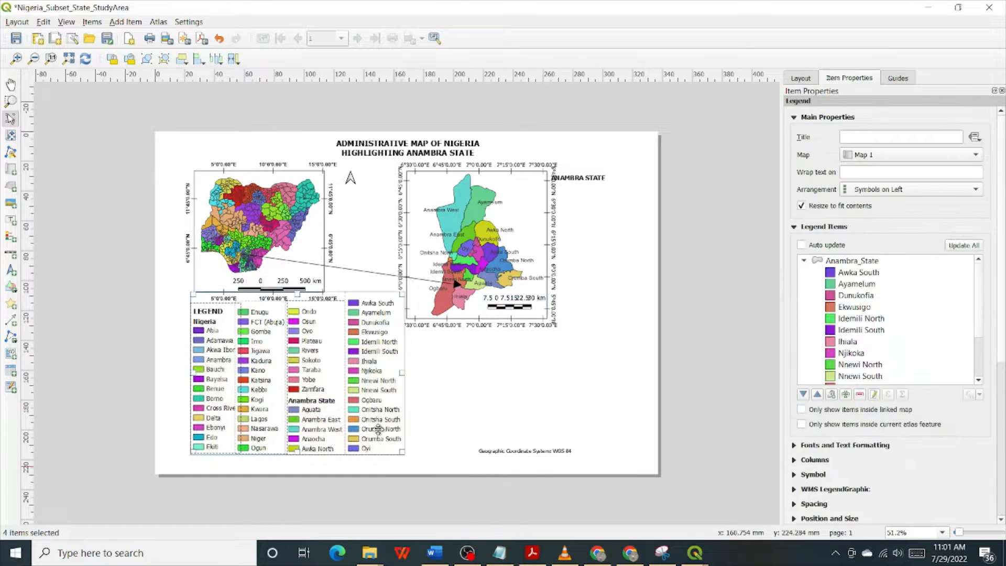
drag(374, 410, 358, 412)
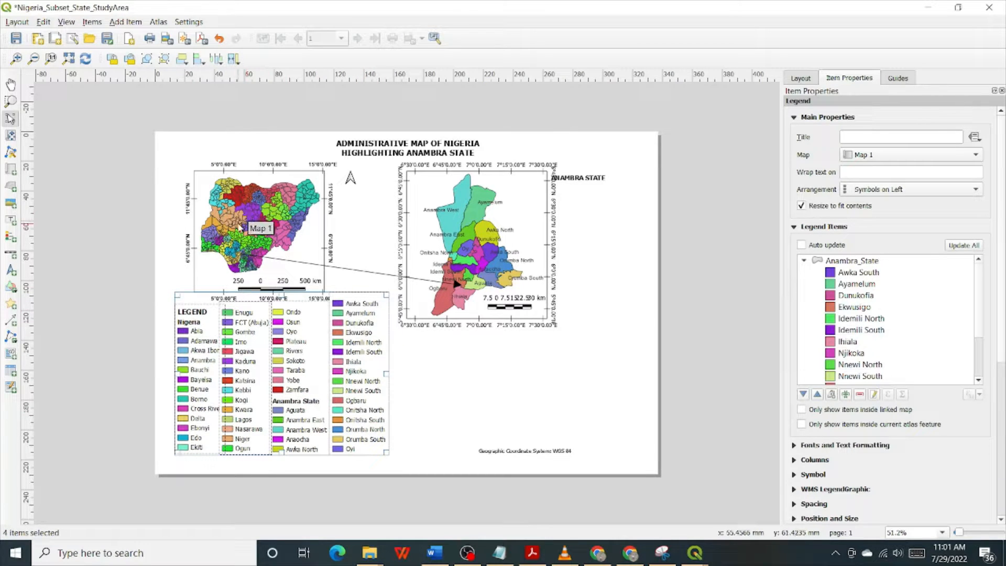
drag(165, 219, 528, 263)
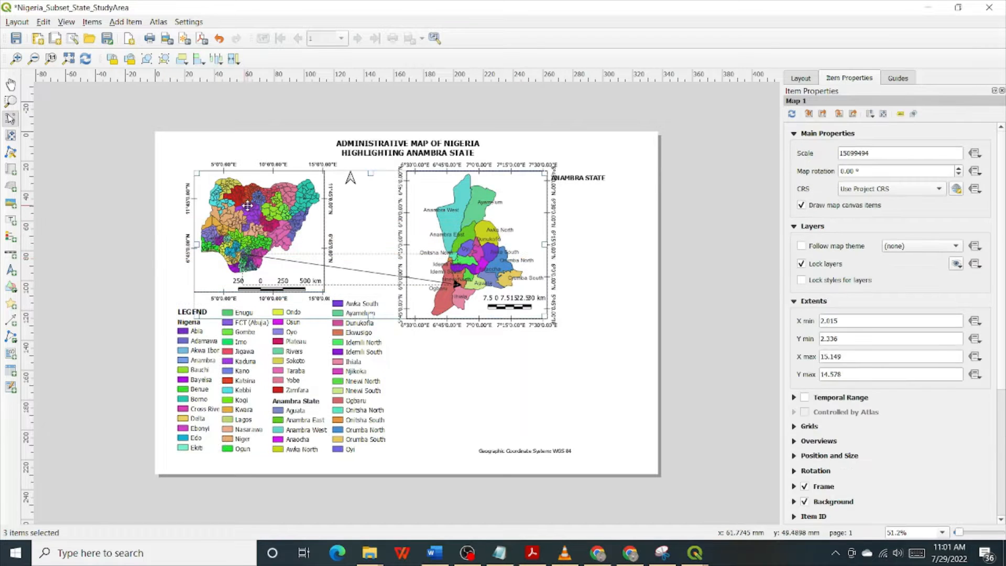
drag(247, 206, 258, 230)
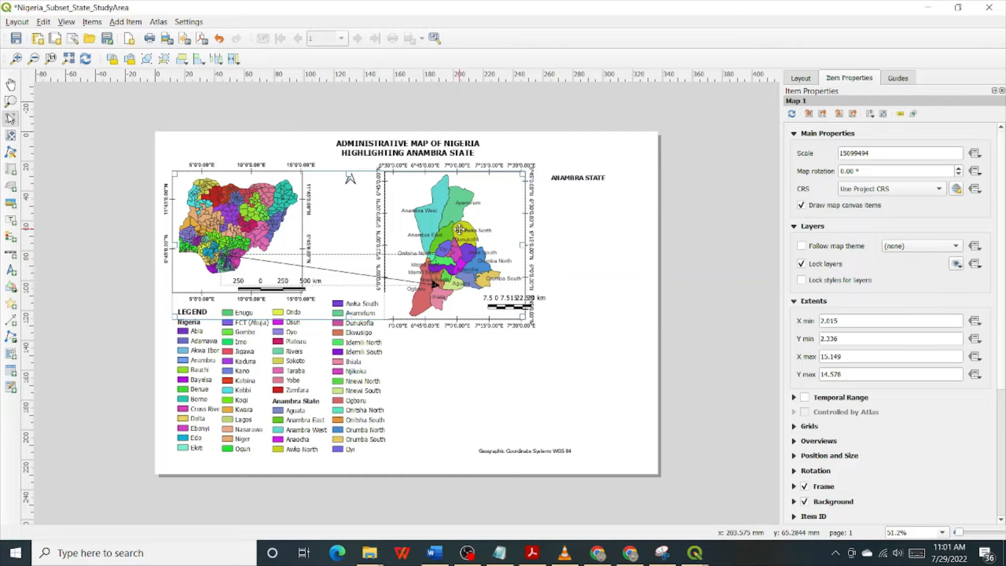
key(Up)
key(Up)
key(Up)
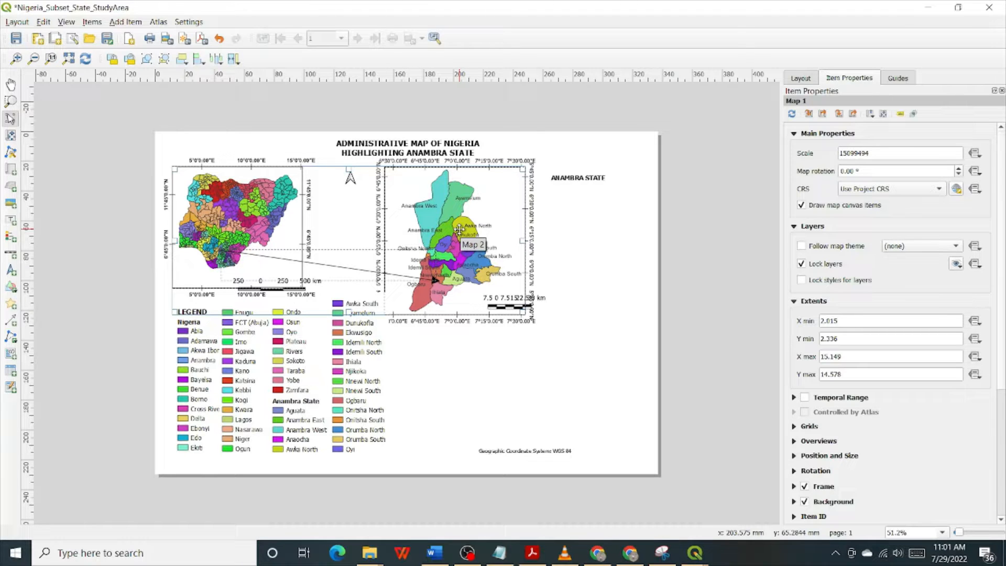
key(Up)
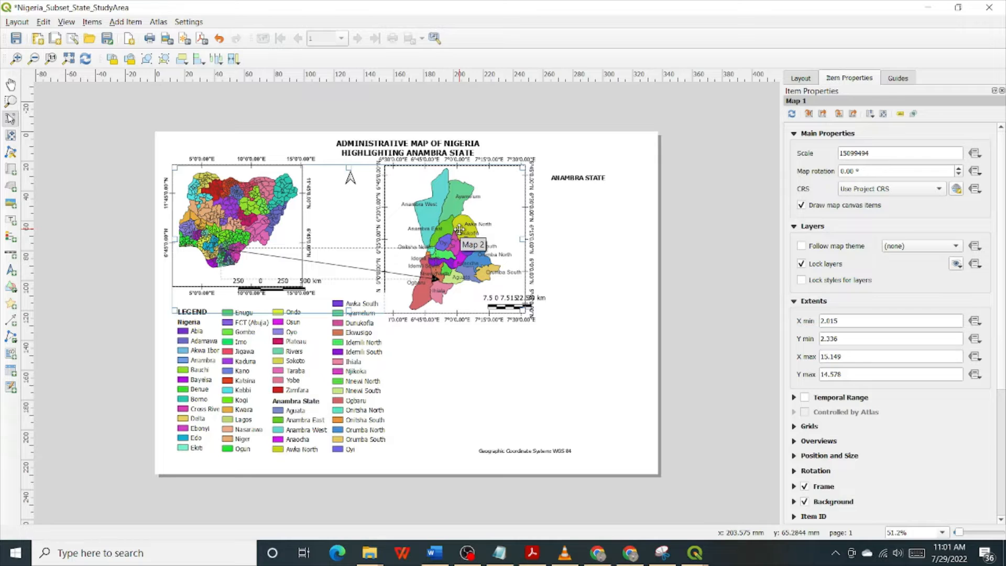
Step: Move the "ADMINISTRATIVE MAP OF NIGERIA HIGHLIGHTING ANAMBRA STATE" title off the page, above its upper-right corner
click(358, 143)
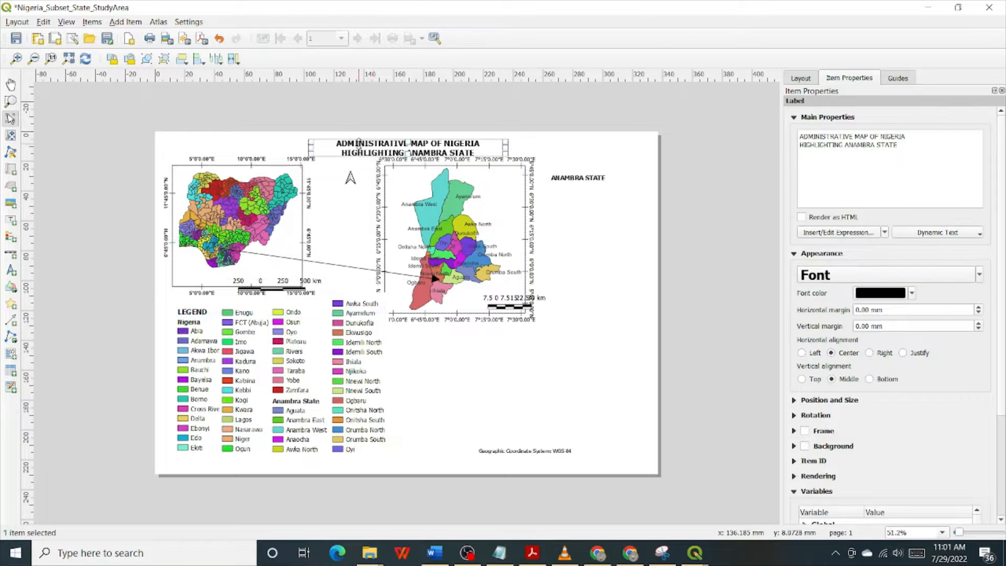
mouse_move(359, 144)
mouse_down()
mouse_move(368, 138)
mouse_move(362, 146)
mouse_up()
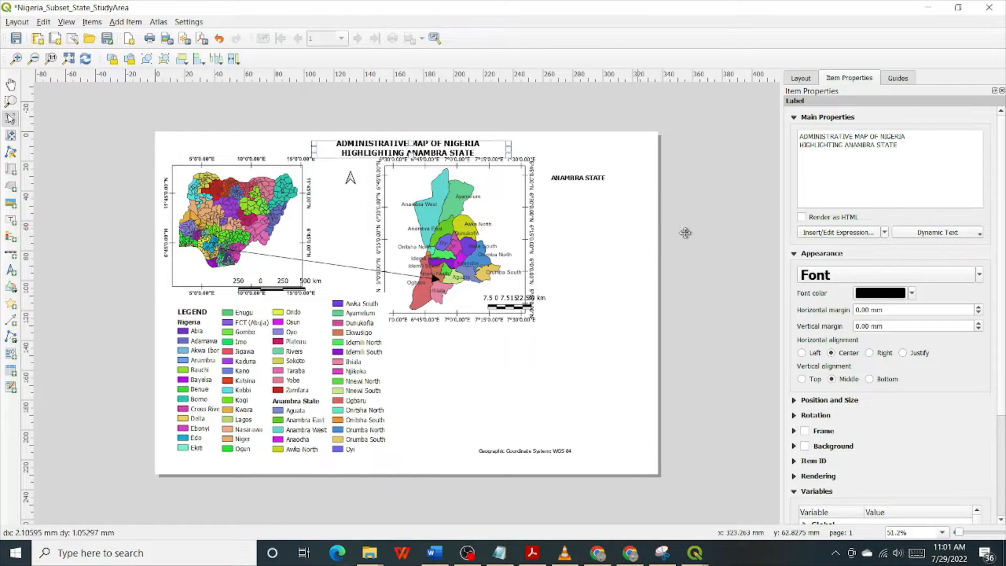
drag(685, 233, 568, 103)
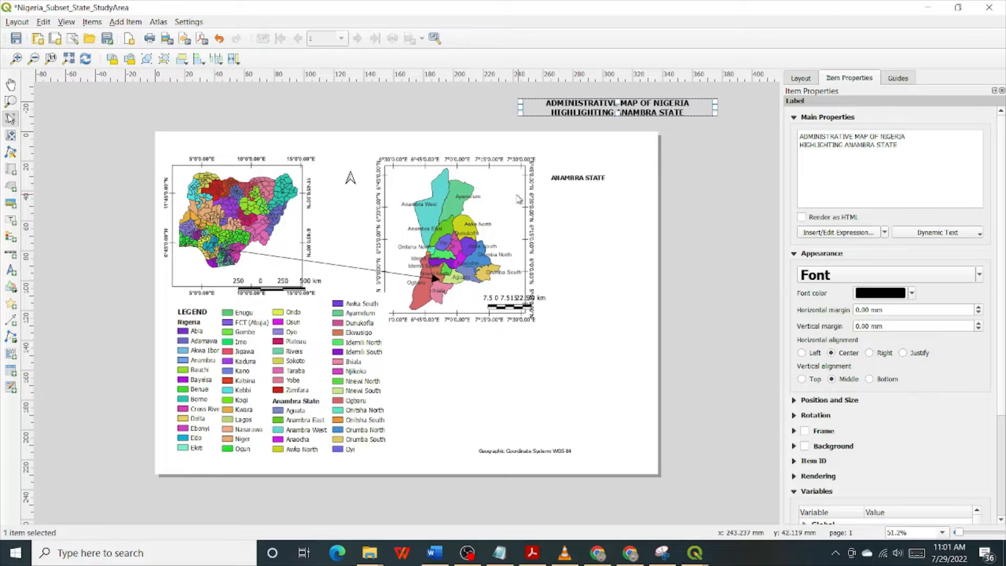
Step: Raise the Nigeria and Anambra maps toward the page's upper edge, bringing the Anambra map closer to the Nigeria map
click(248, 173)
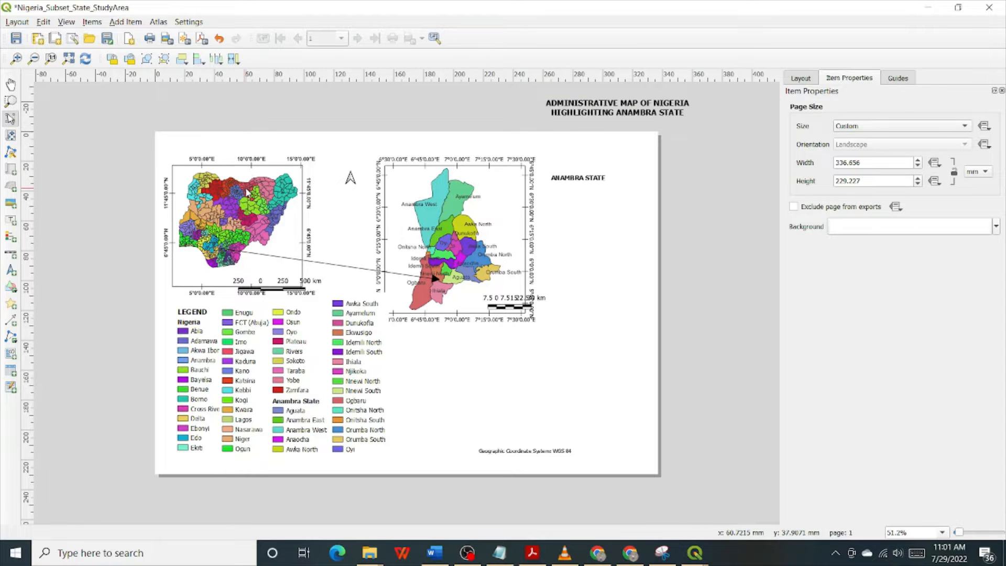
drag(247, 193, 249, 173)
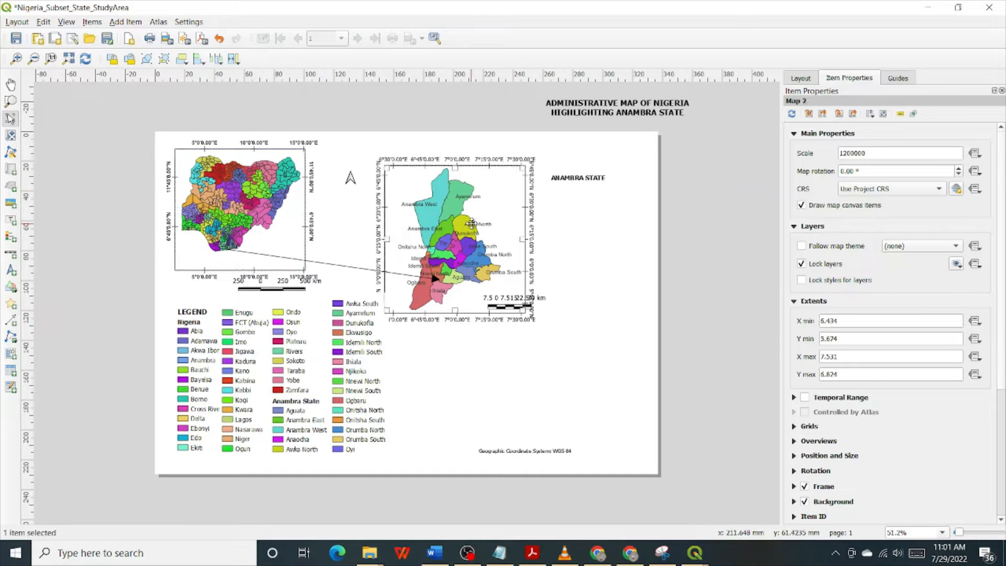
drag(473, 227, 444, 211)
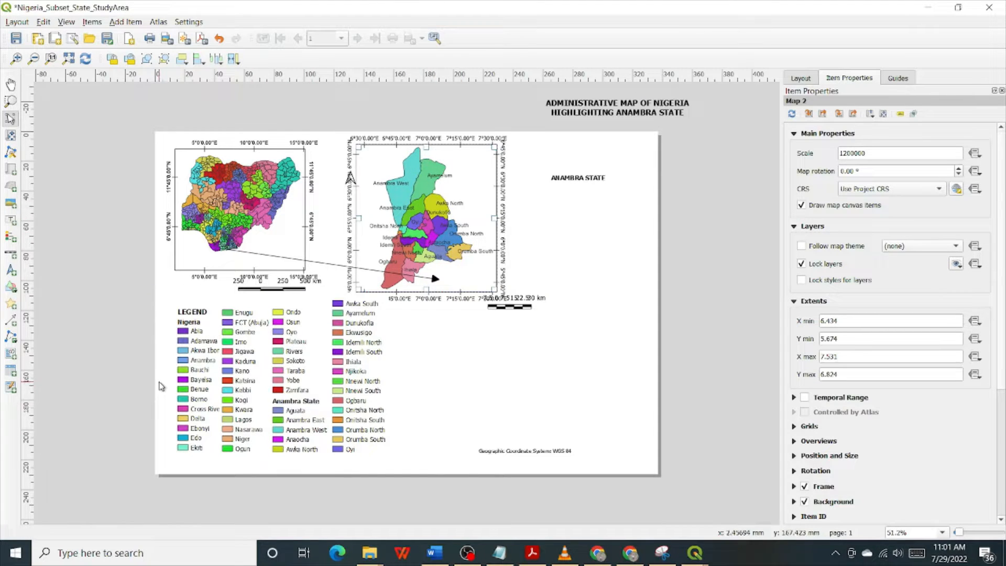
Step: Move all four legend columns straight down by about 7 mm, keeping their horizontal position
drag(160, 382, 402, 423)
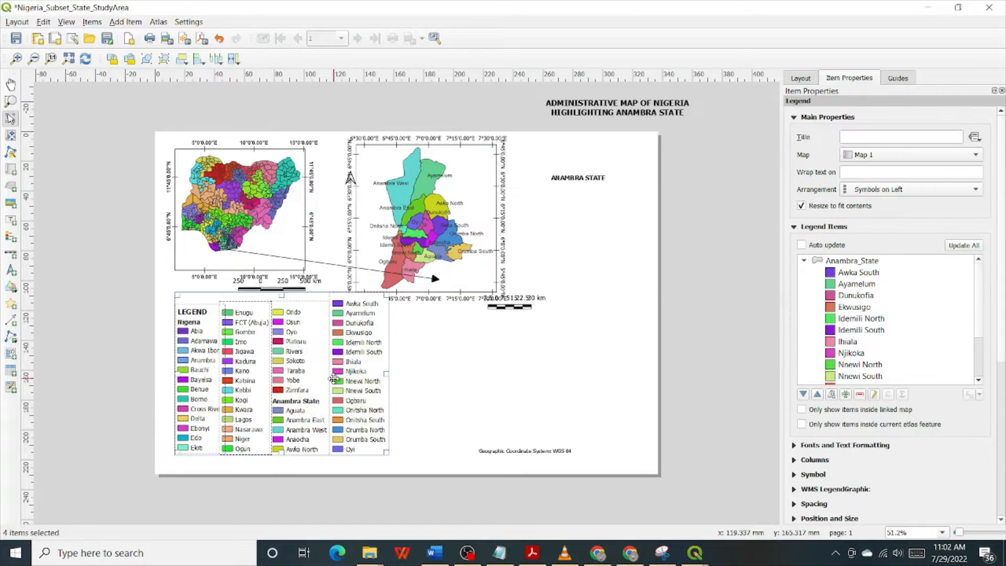
drag(334, 378, 336, 389)
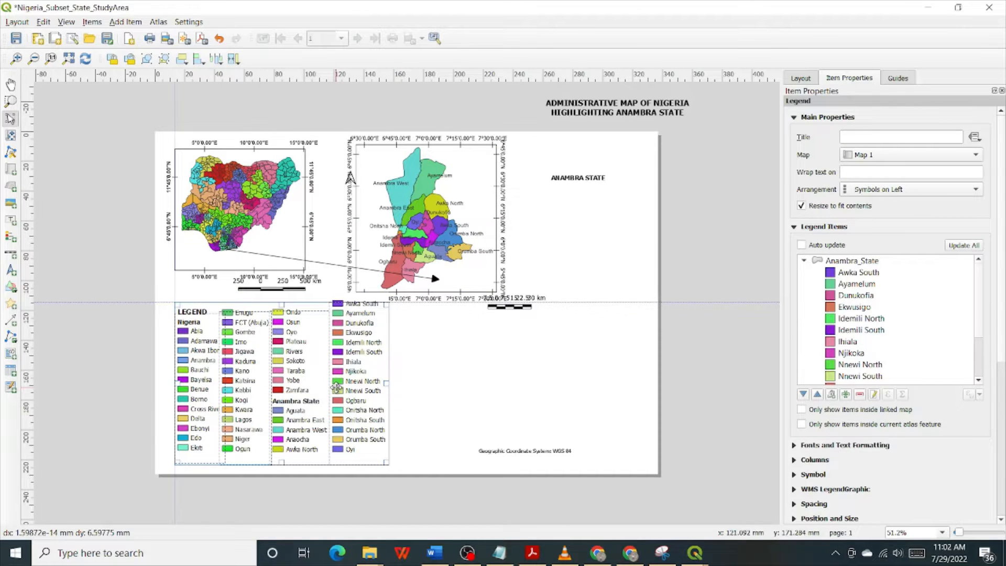
drag(336, 388, 336, 388)
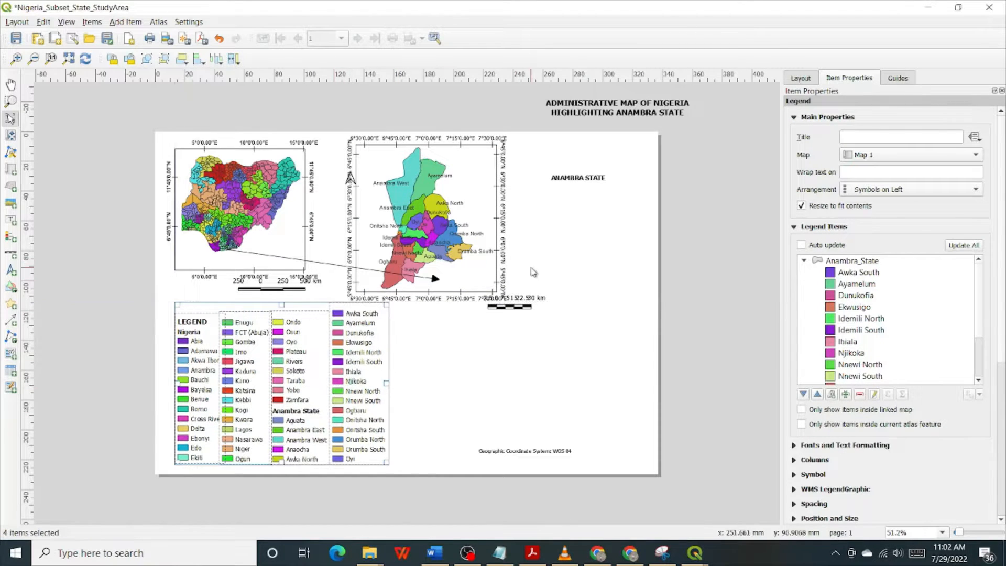
Step: Shift both maps slightly down and left so that their upper frame edges line up near the page's top
click(522, 230)
click(281, 207)
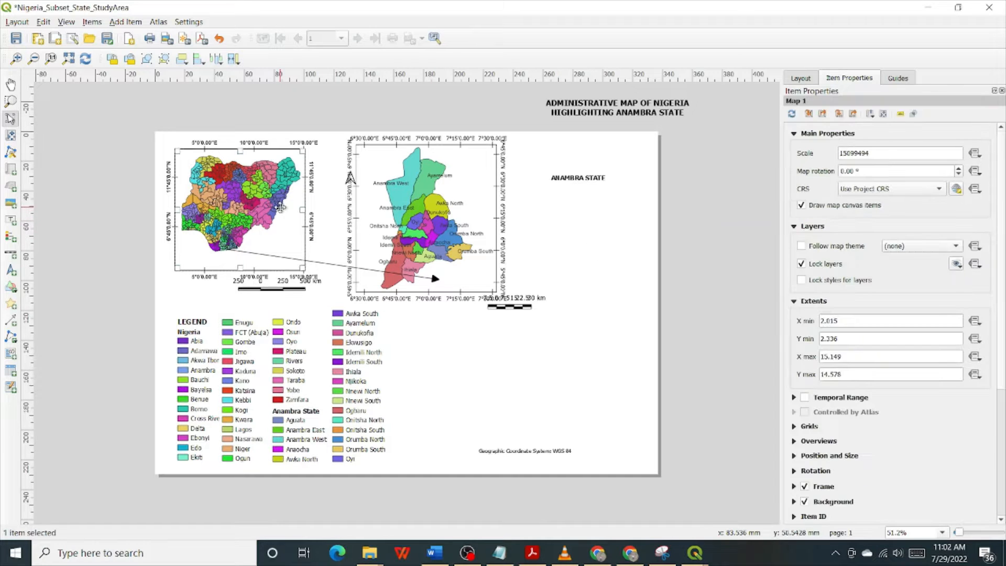
drag(280, 206, 274, 211)
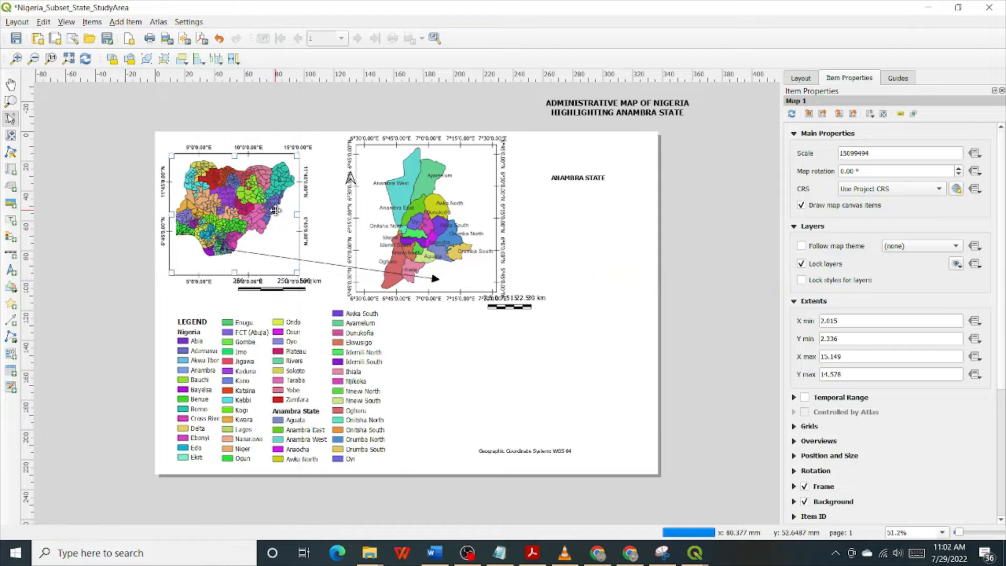
click(454, 228)
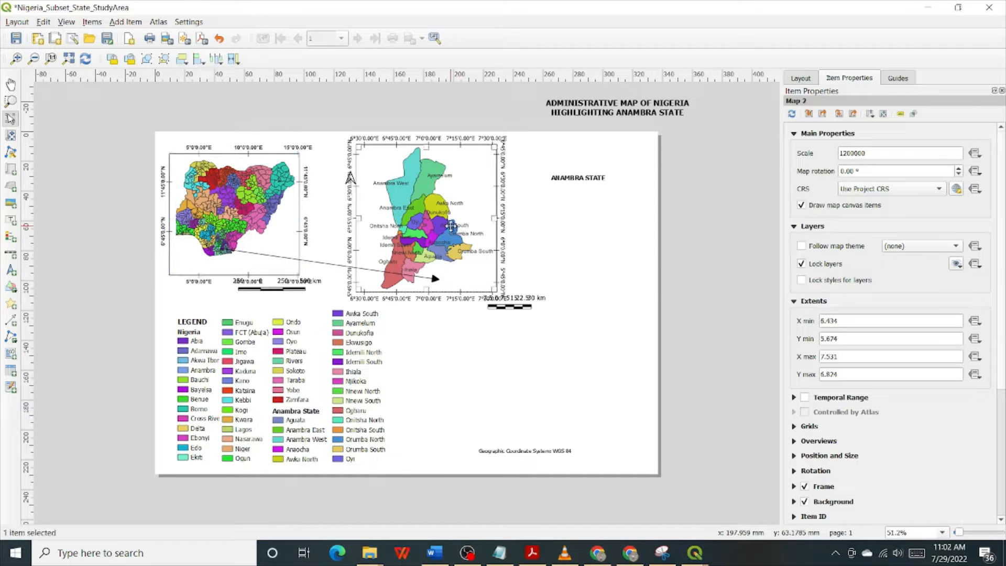
drag(451, 226, 448, 236)
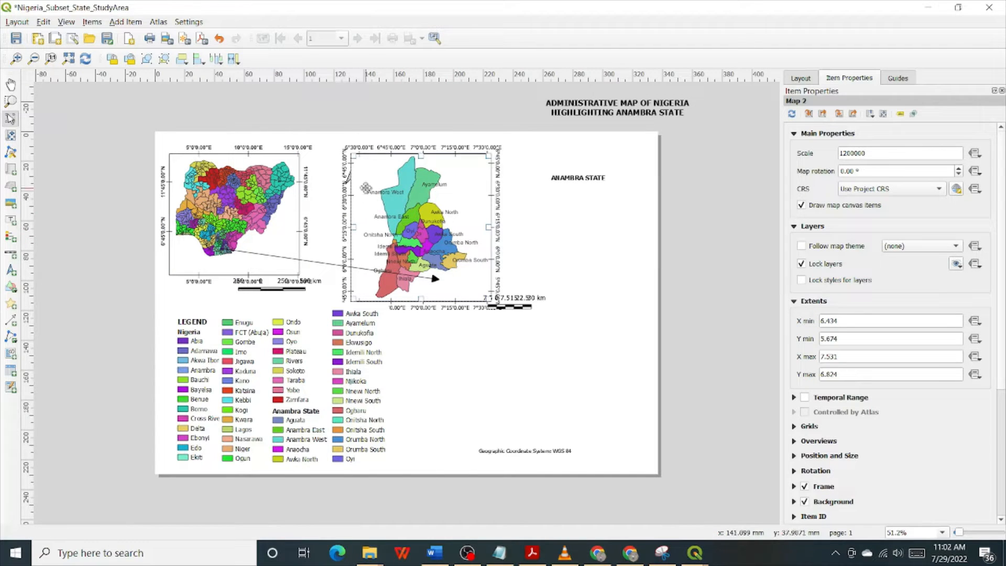
Step: Move the north arrow off the Anambra map into the blank area below and right of the ANAMBRA STATE label
click(348, 180)
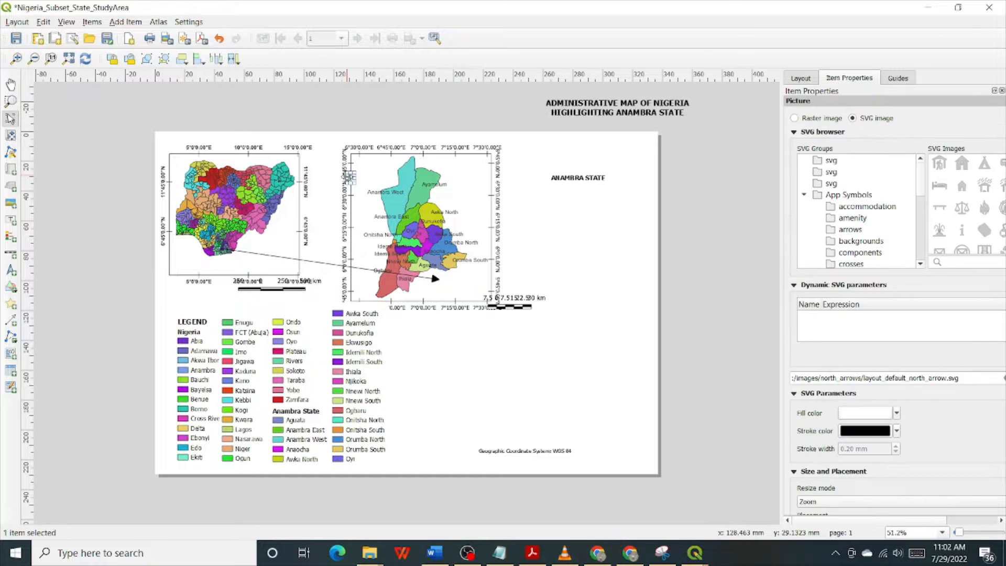
drag(350, 179, 637, 201)
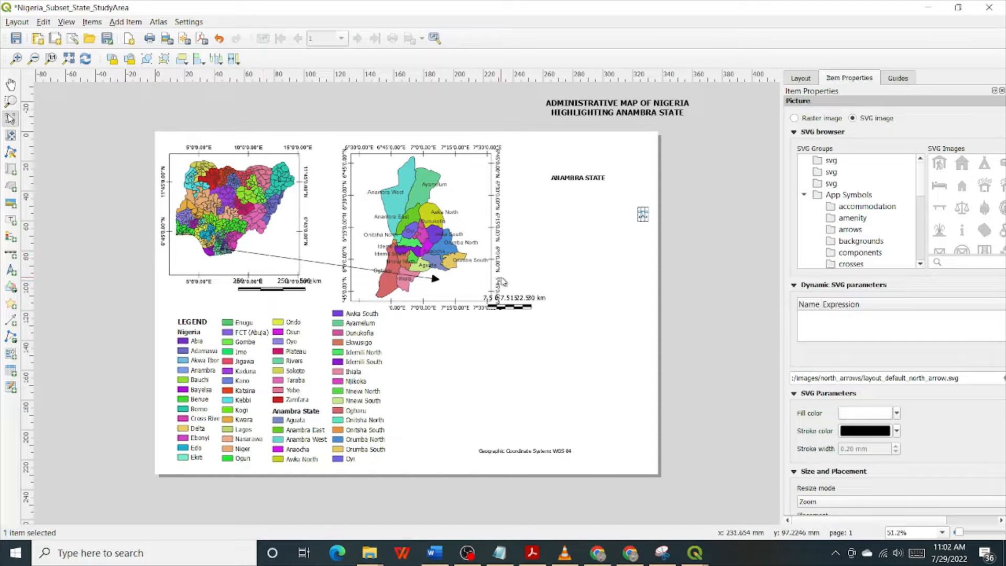
click(417, 188)
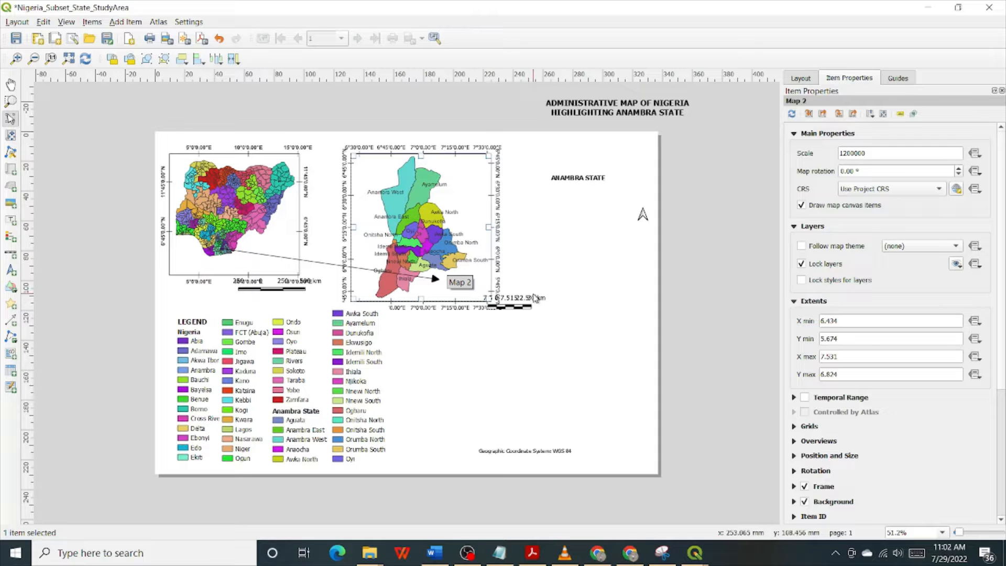
Step: Move the Nigeria map's scale bar inside the lower-right part of its frame, just above the frame's bottom line
click(261, 286)
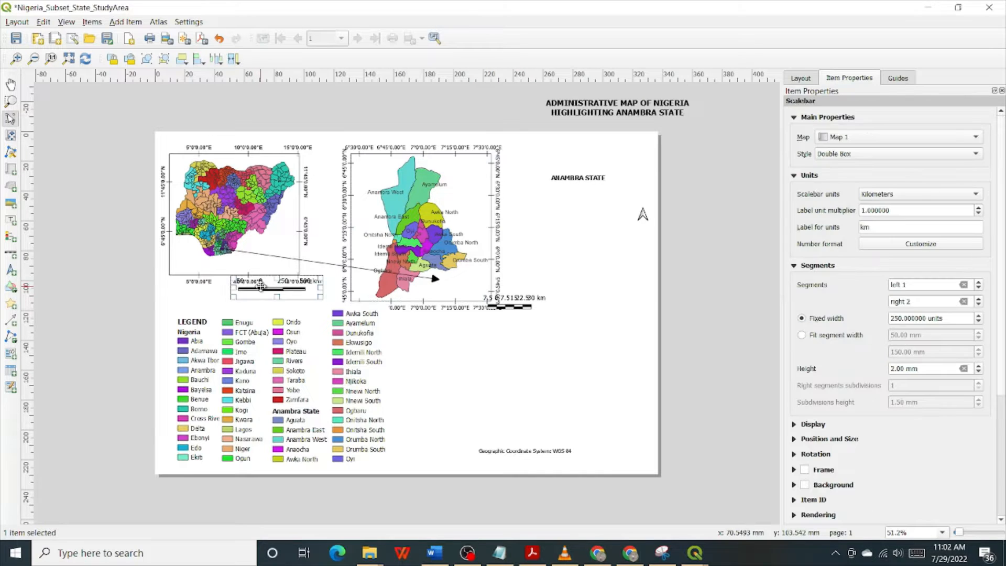
drag(260, 286, 256, 262)
key(Down)
key(Down)
key(Down)
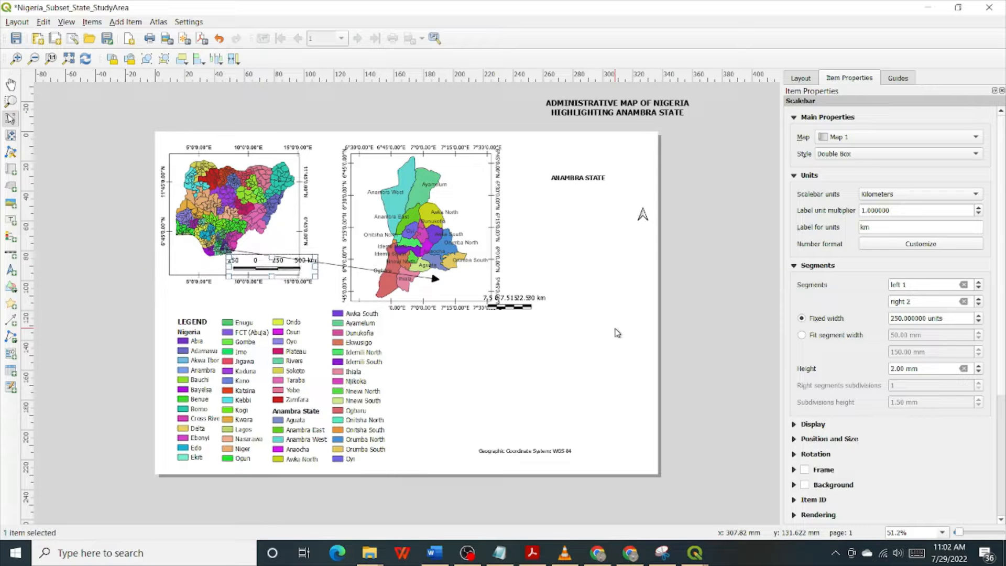
key(Left)
key(Left)
key(Left)
key(Left)
key(Left)
key(Left)
key(Left)
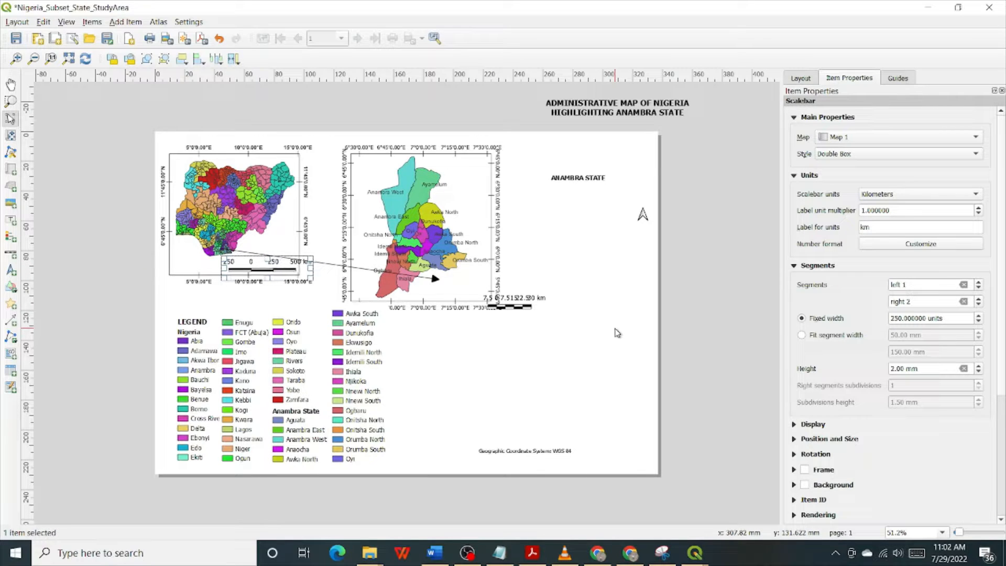
key(Down)
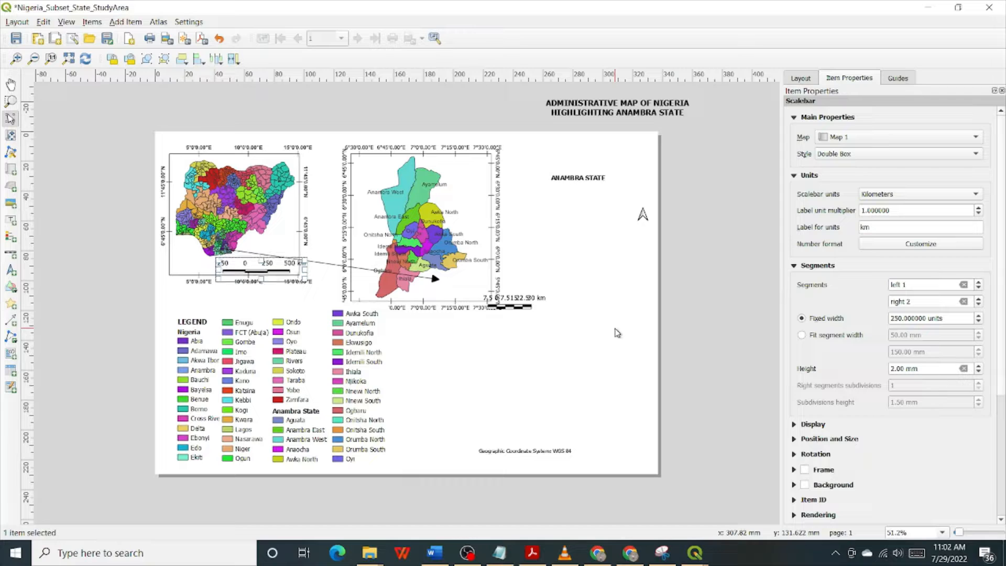
key(Left)
key(Left)
key(Left)
key(Left)
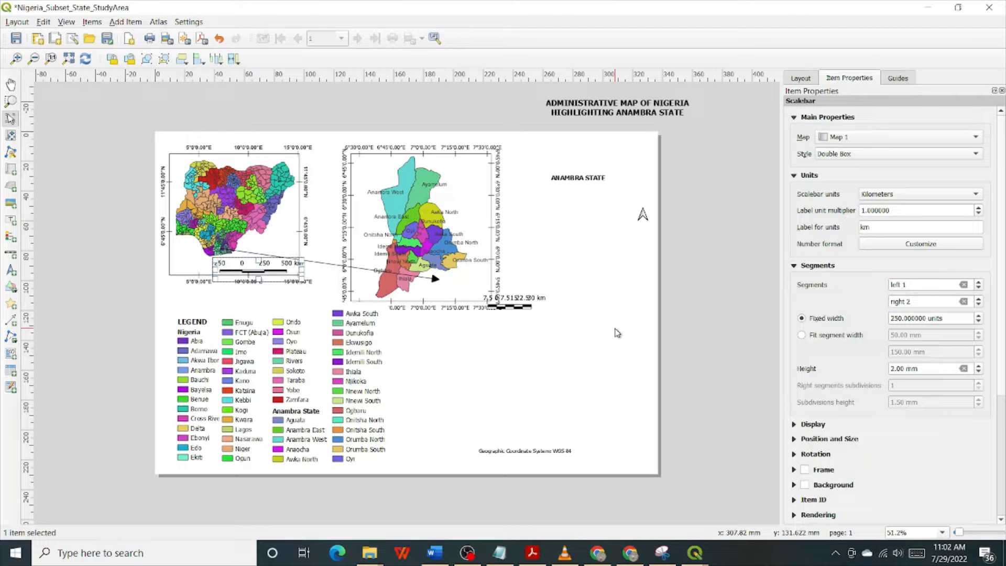
key(Left)
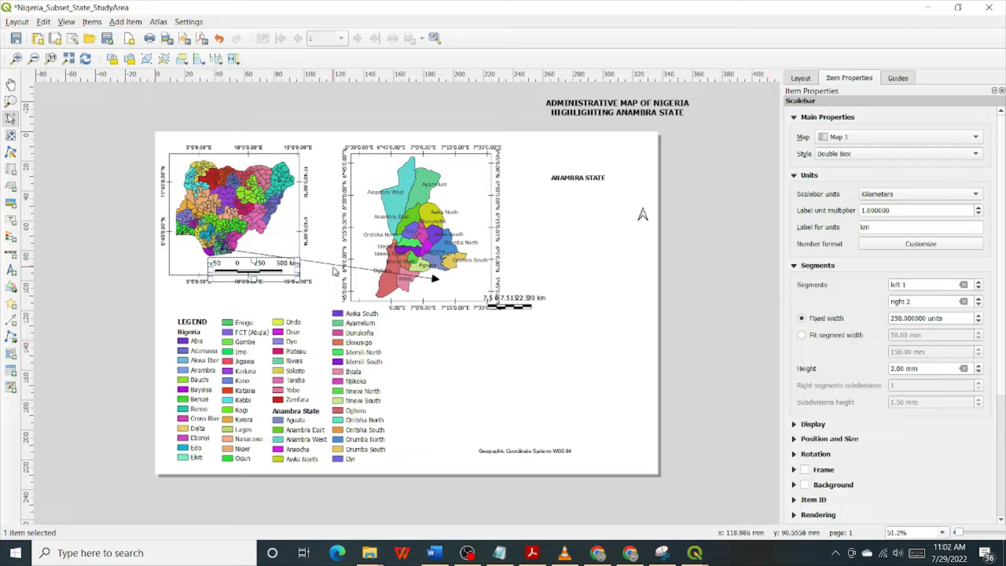
Step: Move the connector arrow's start point up onto Anambra State's polygon in the Nigeria map
drag(323, 222, 306, 314)
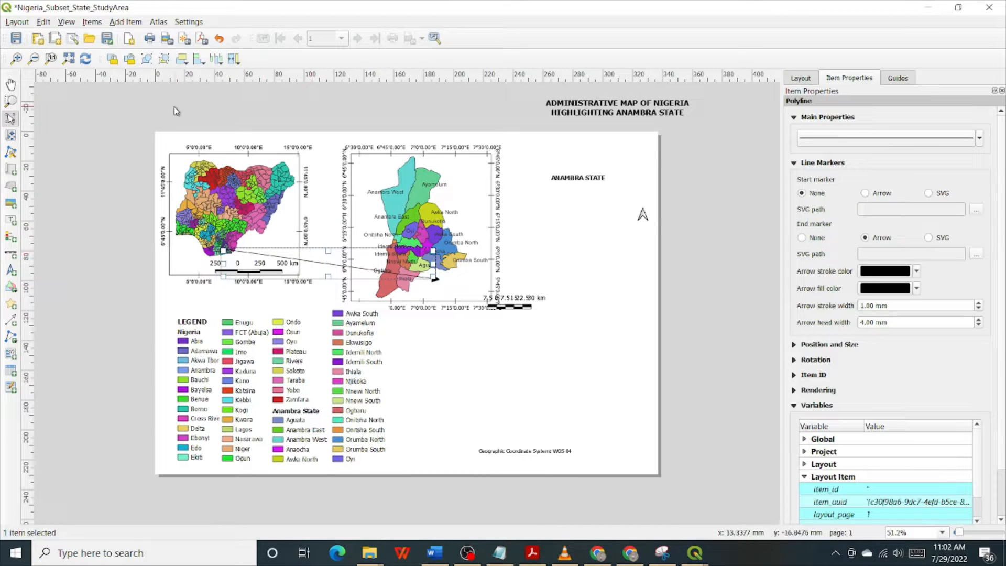
click(16, 56)
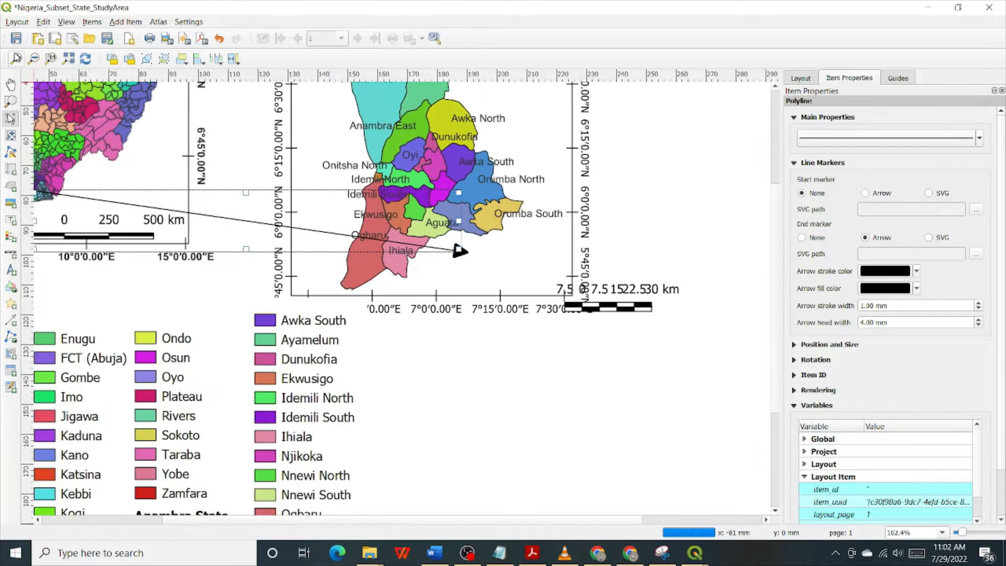
click(15, 56)
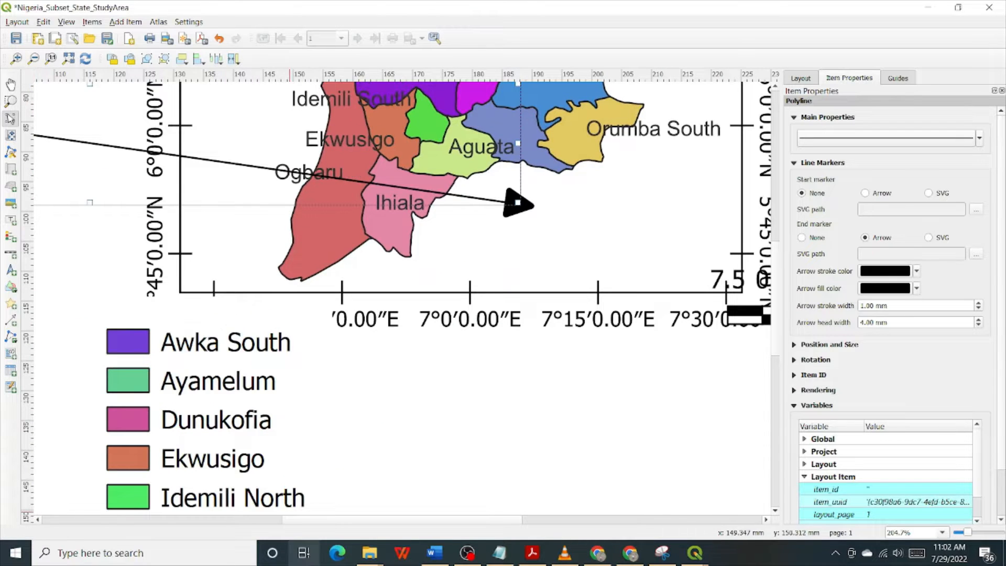
drag(324, 525, 76, 526)
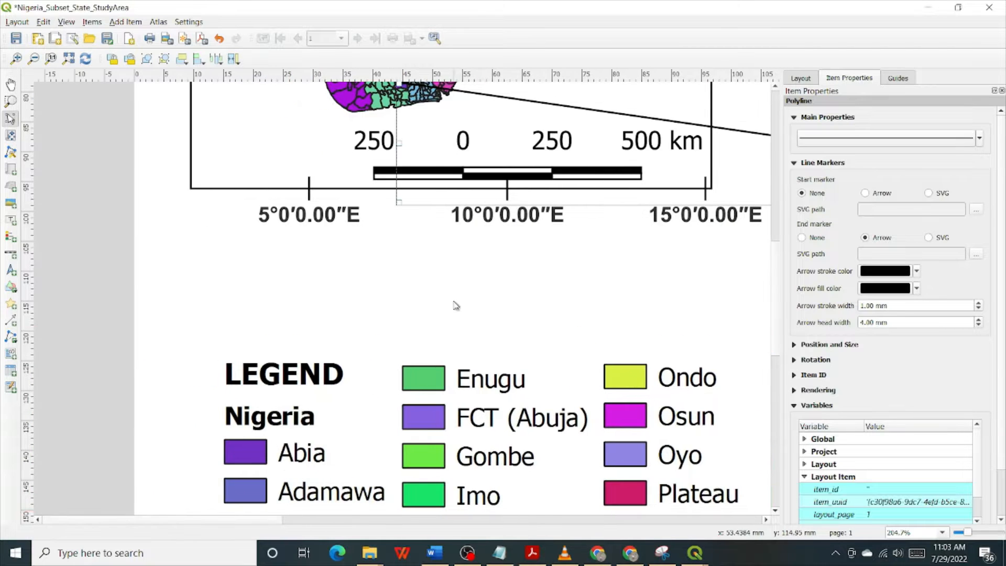
scroll(454, 304, up, 3)
scroll(454, 304, down, 2)
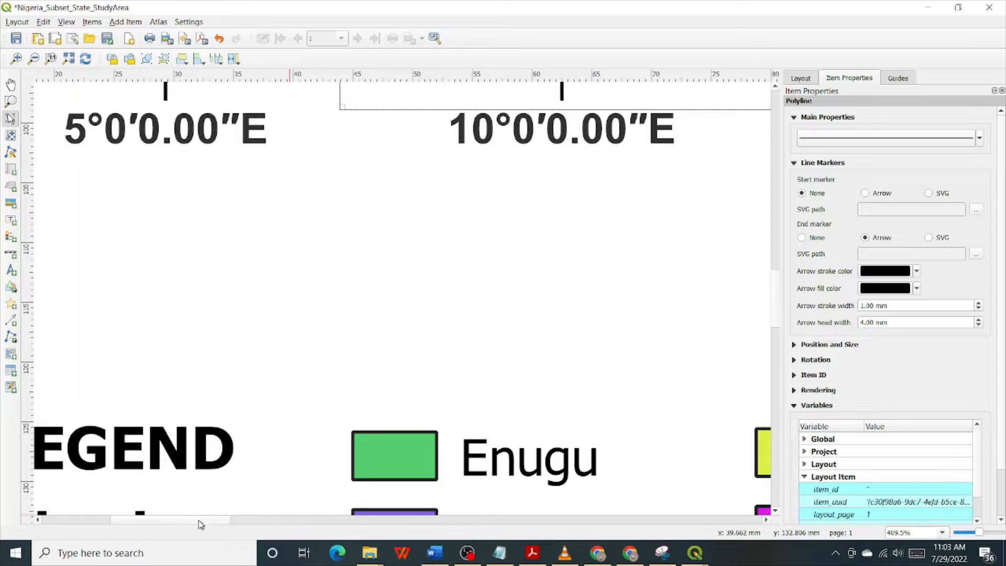
drag(200, 524, 112, 520)
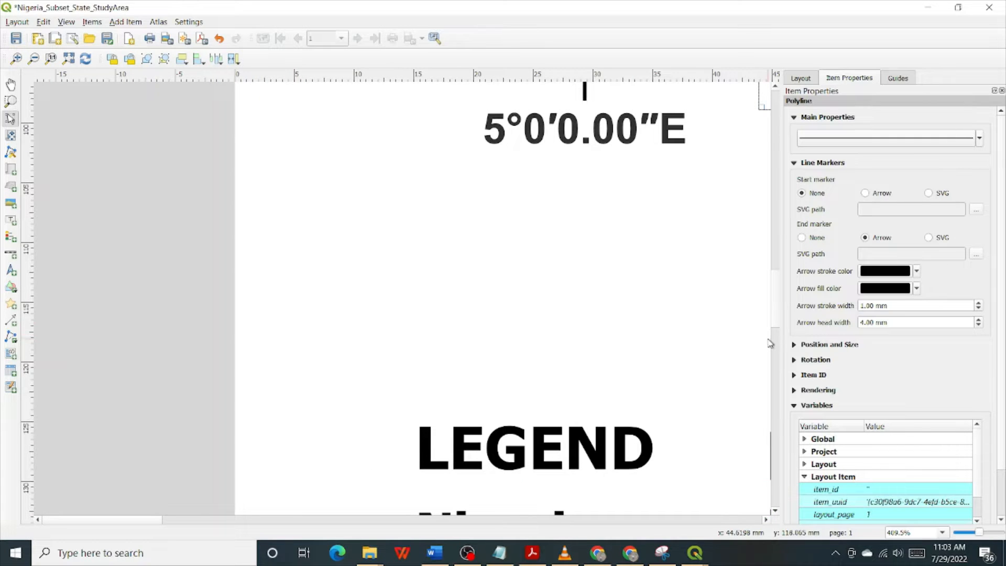
drag(774, 333, 772, 240)
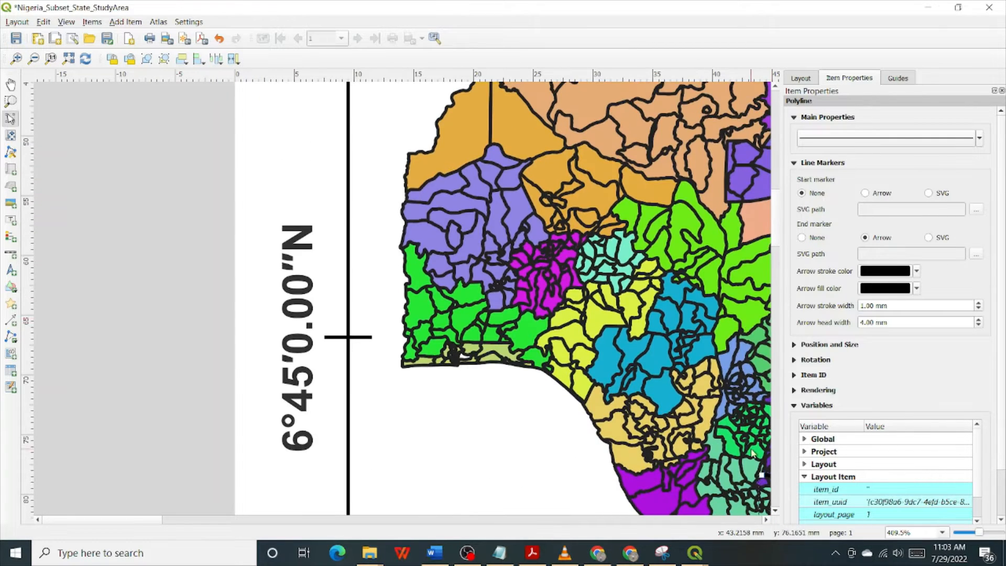
click(767, 520)
click(766, 520)
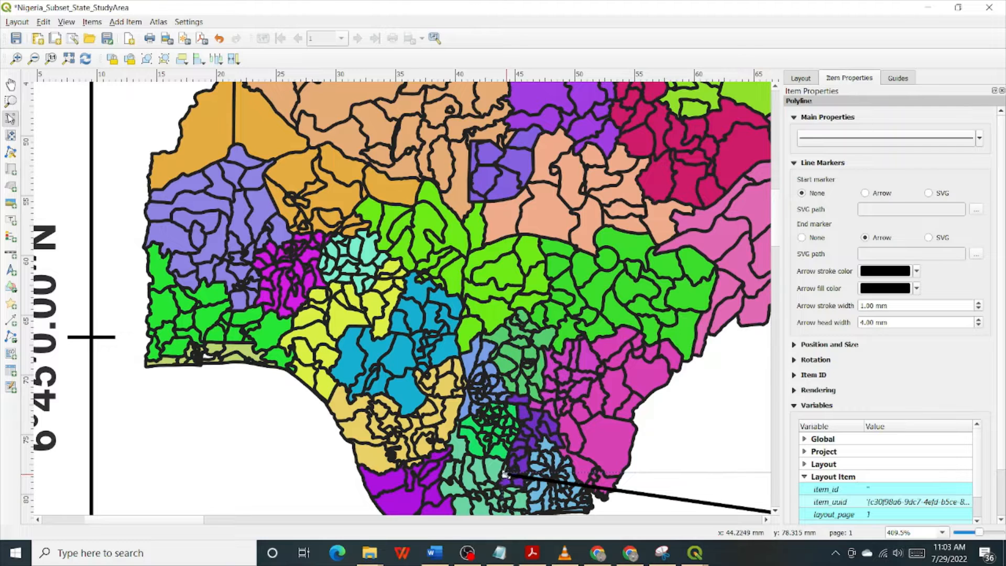
drag(504, 475, 493, 381)
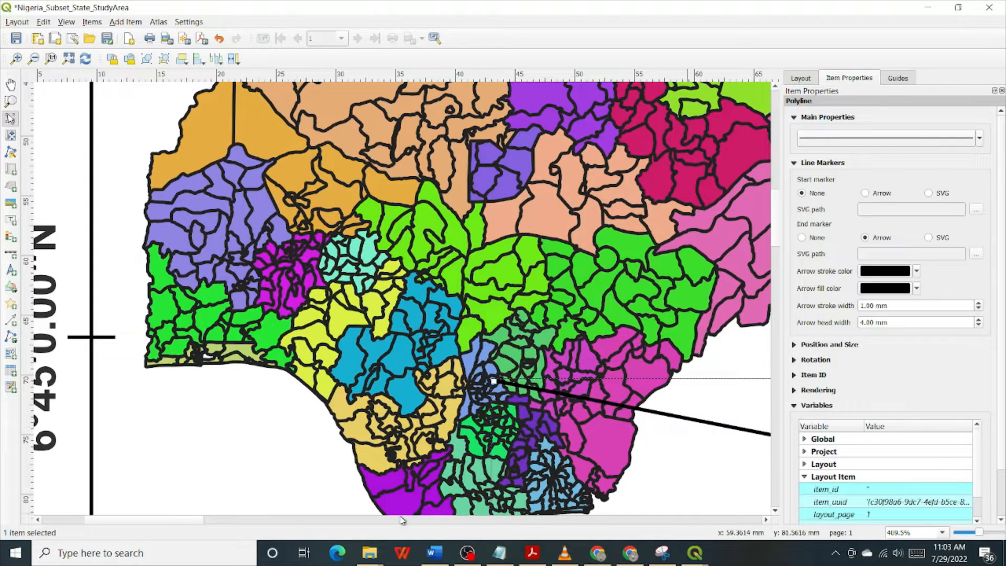
Step: Pull the connector arrow's head back to just west of Ekwusigo, inside the Anambra map's frame, and deselect the arrow
scroll(230, 422, down, 2)
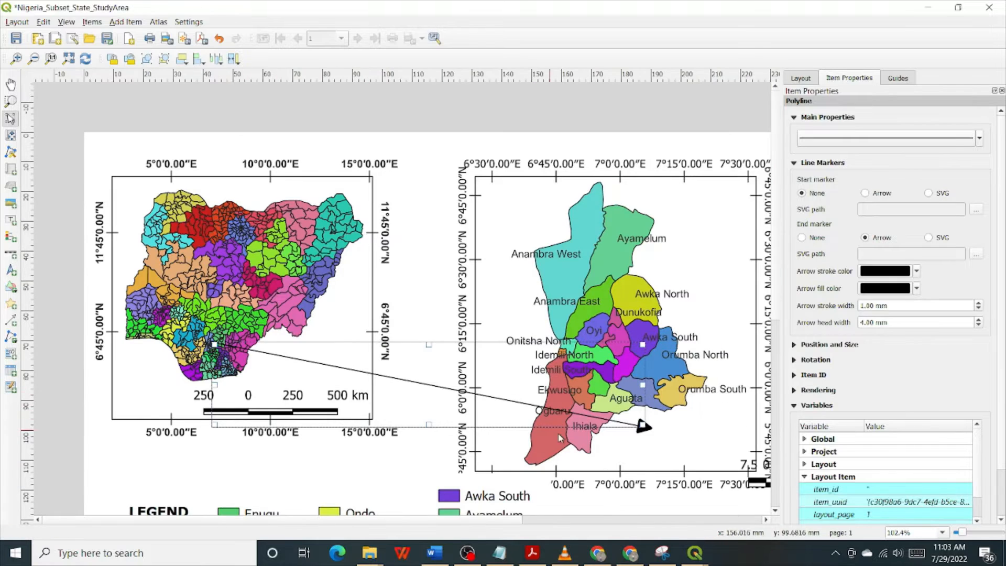
drag(642, 425, 518, 384)
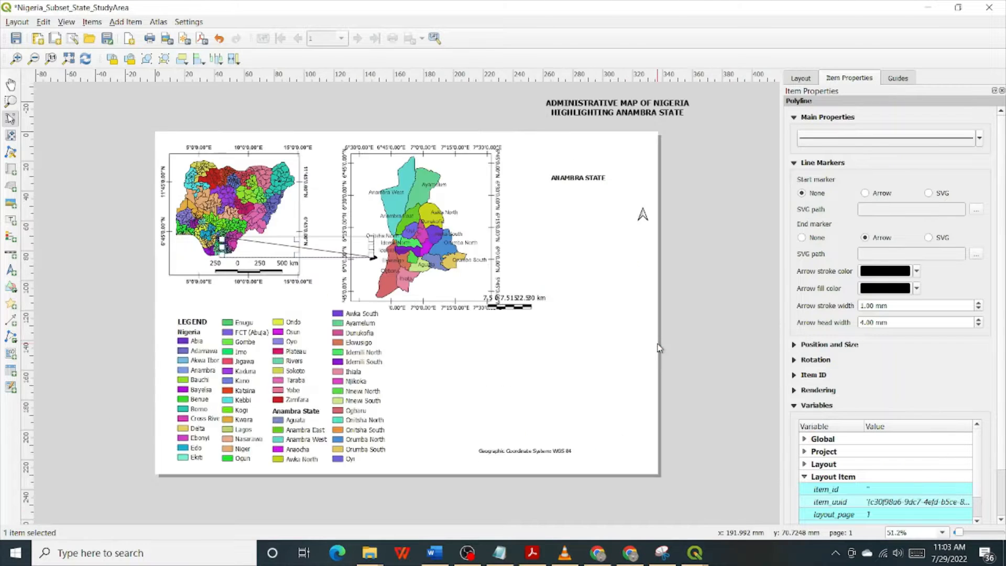
scroll(659, 345, down, 10)
scroll(386, 282, up, 6)
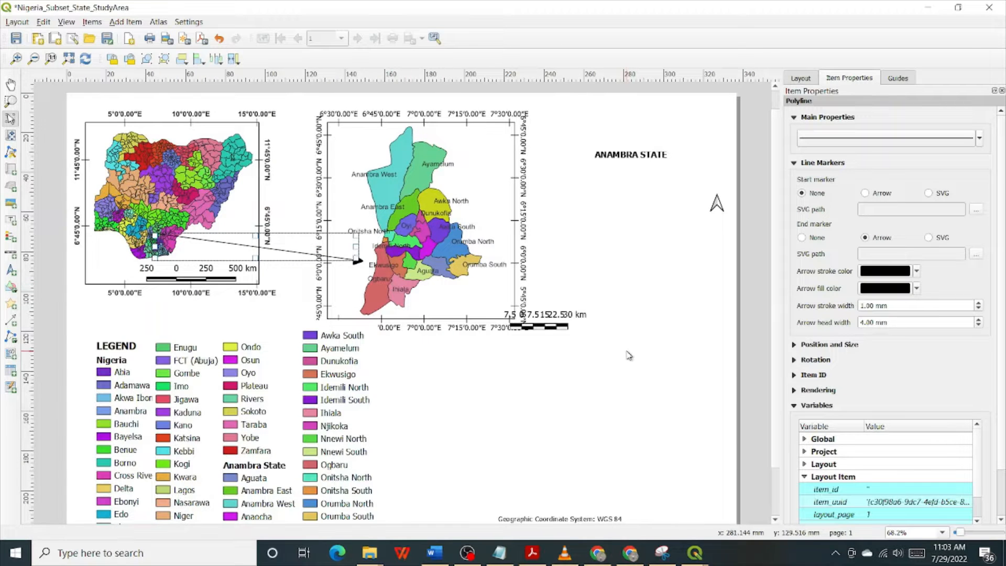
click(596, 233)
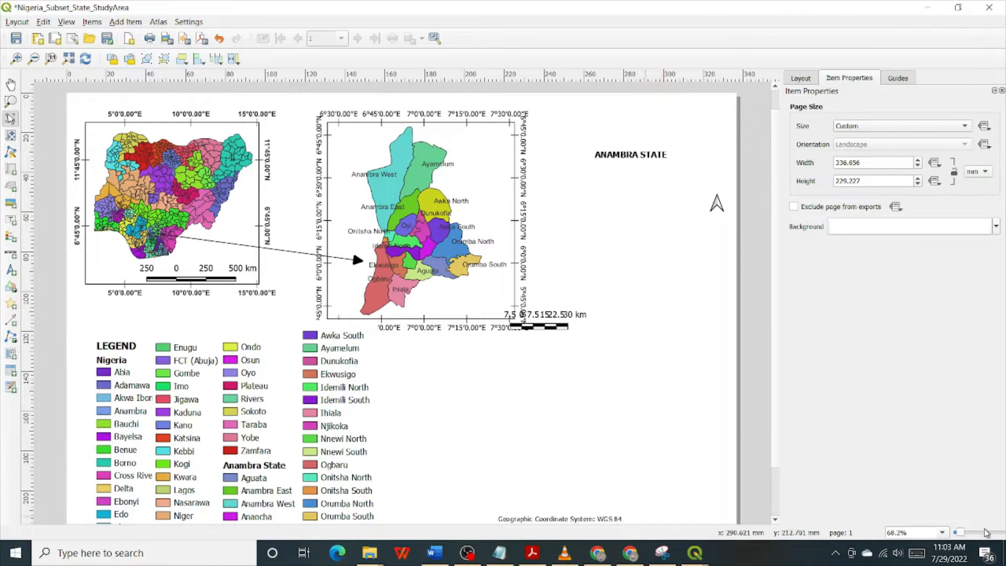
Step: Switch to the Study_Guide_Tutorials project window and hide the Anambra_BB_Landforms and Anambra_BB_Stream_Network layers
mouse_move(696, 553)
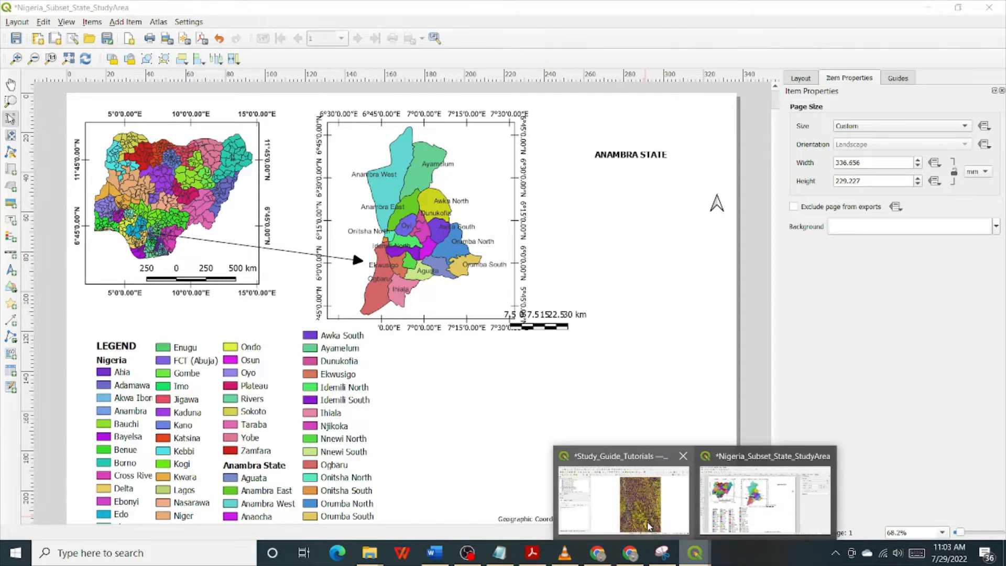
click(624, 488)
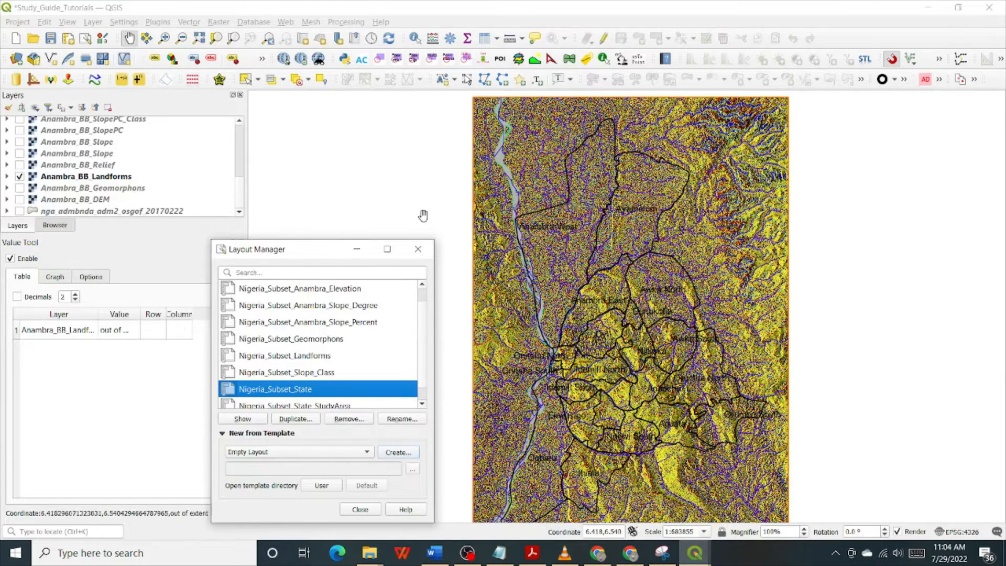
click(21, 177)
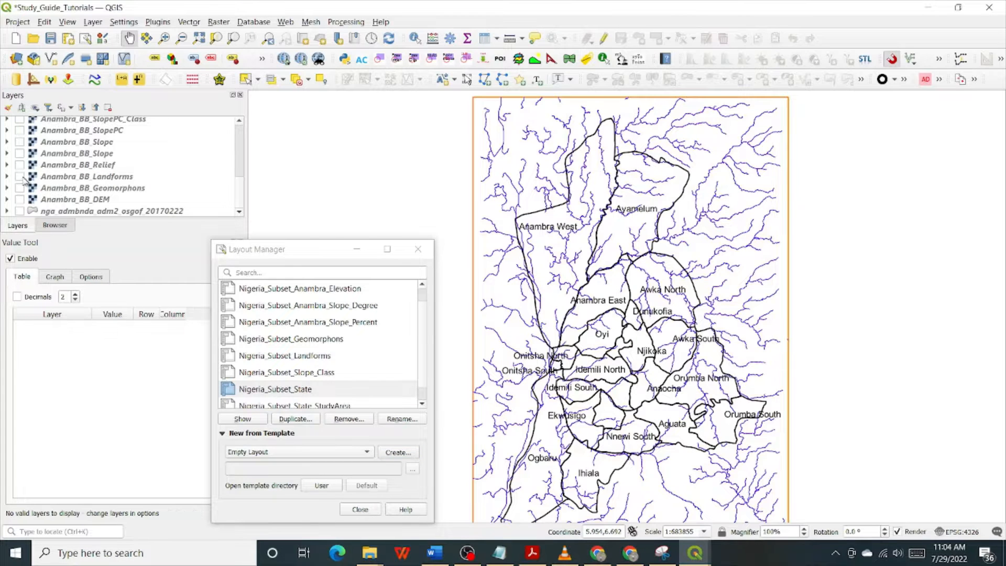
scroll(22, 180, up, 3)
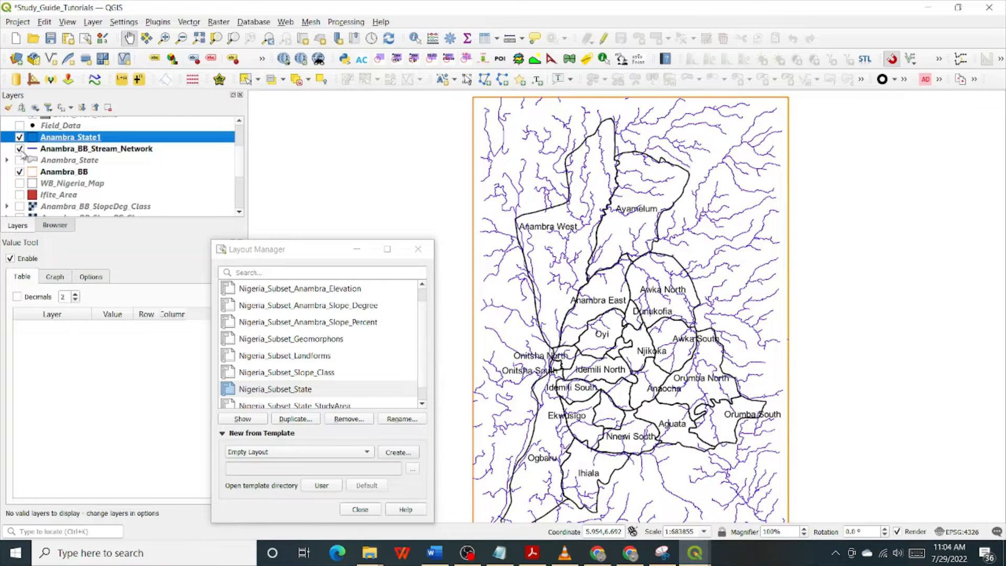
click(20, 149)
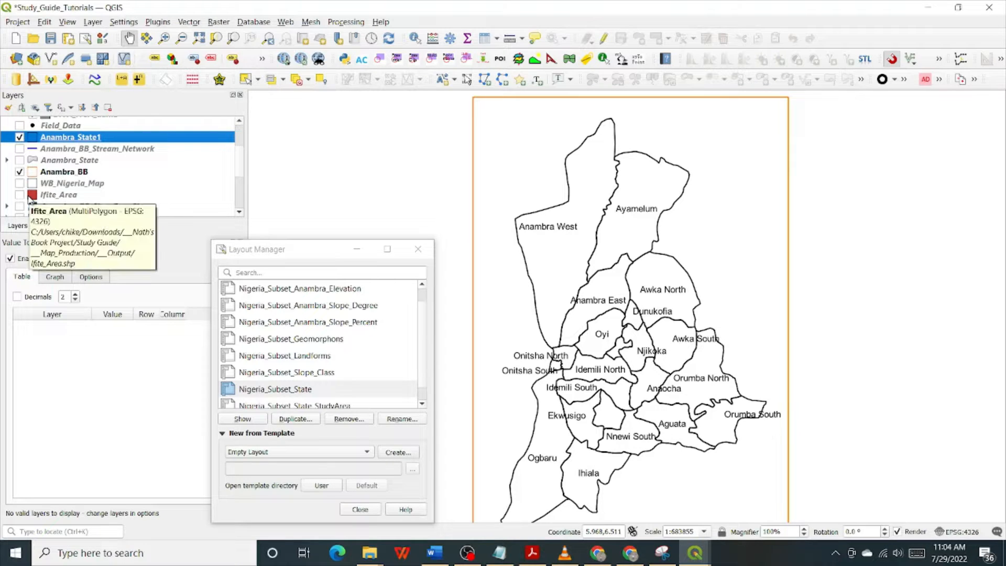
Step: Make the Anambra_State layer and the ungrouped Ifite_Area layer visible in the project
scroll(29, 198, down, 2)
scroll(30, 199, down, 1)
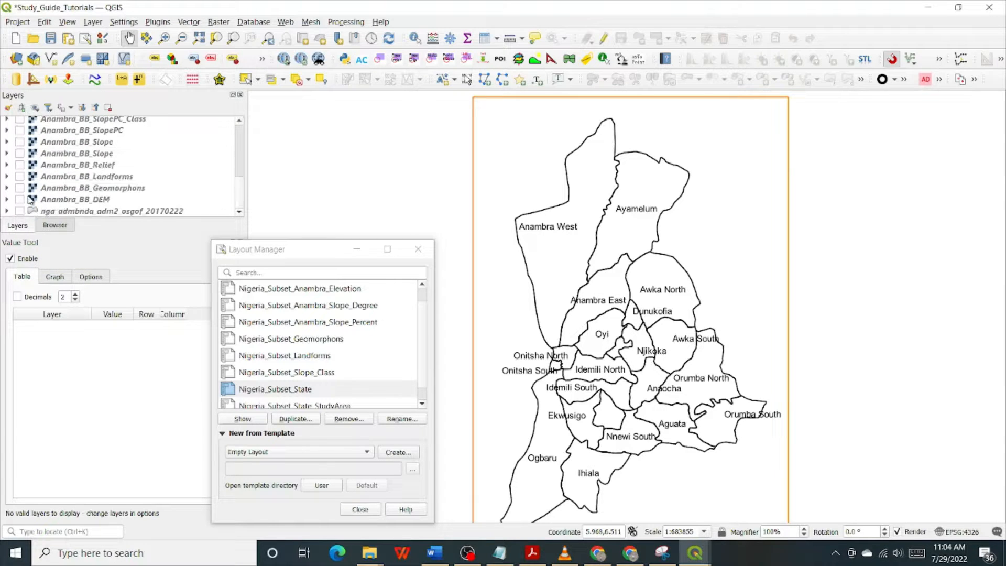
scroll(30, 210, up, 4)
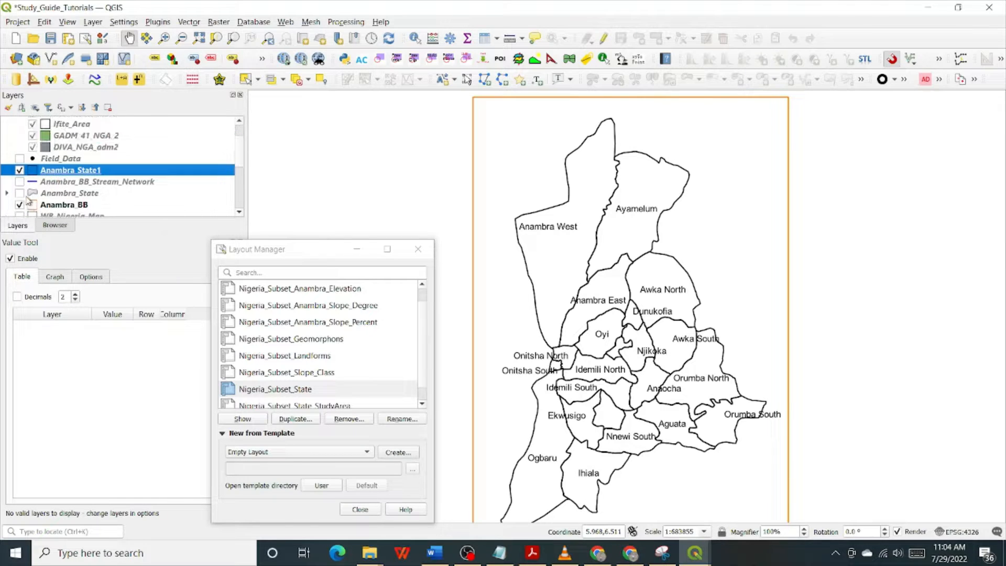
click(20, 194)
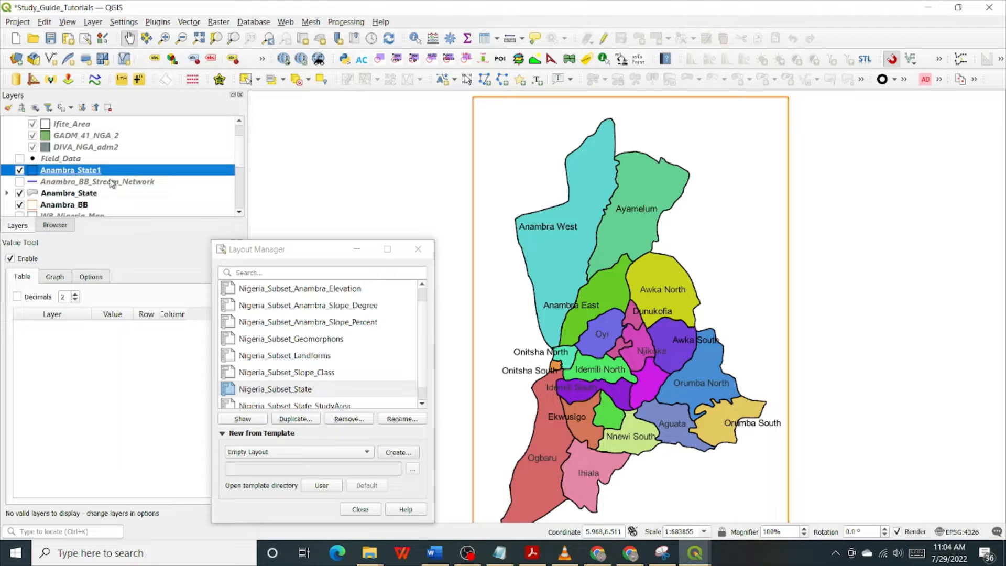
scroll(112, 183, down, 1)
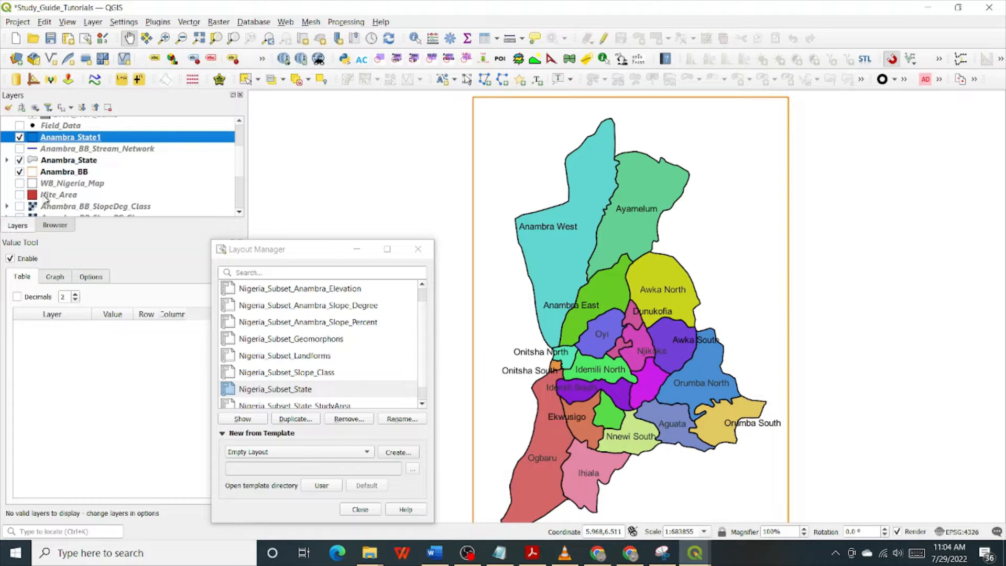
click(20, 195)
Step: Examine the Ifite_Area layer's attribute table, then close it
click(56, 197)
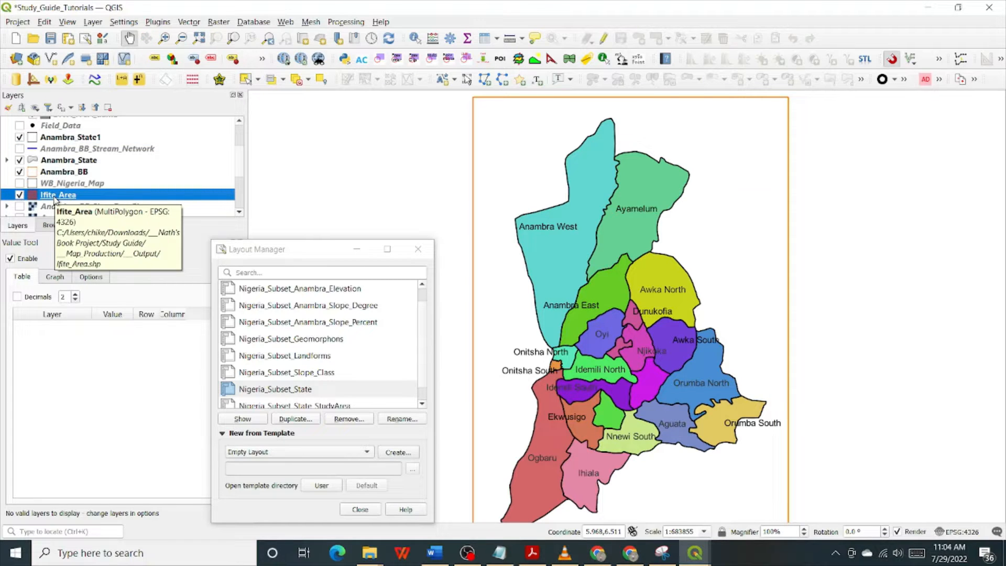
right_click(55, 199)
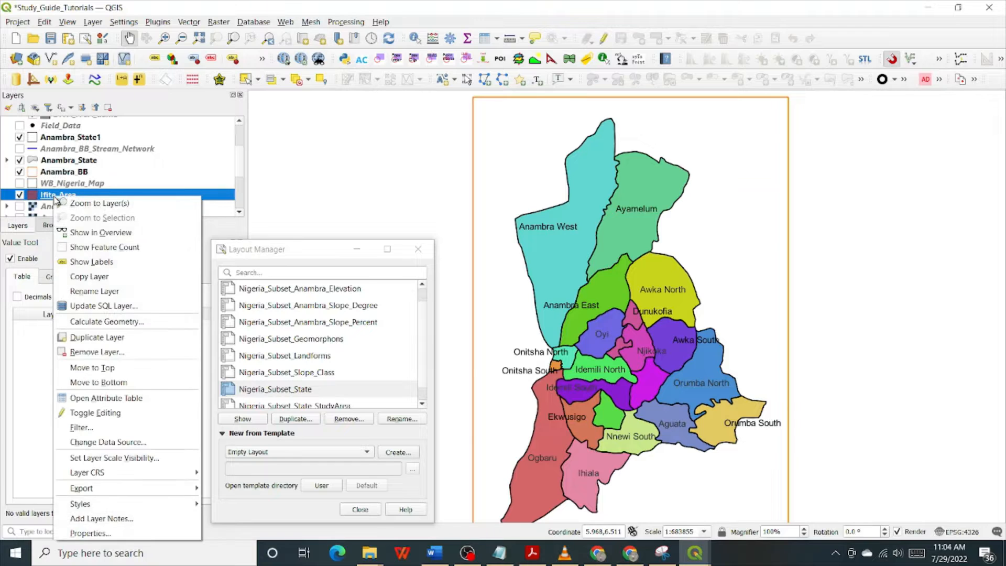
click(87, 398)
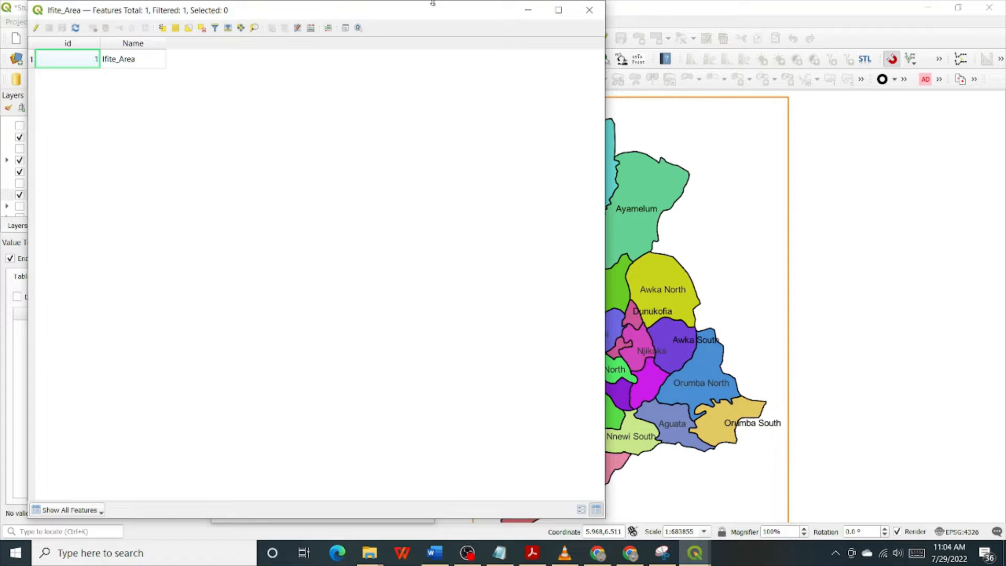
click(590, 10)
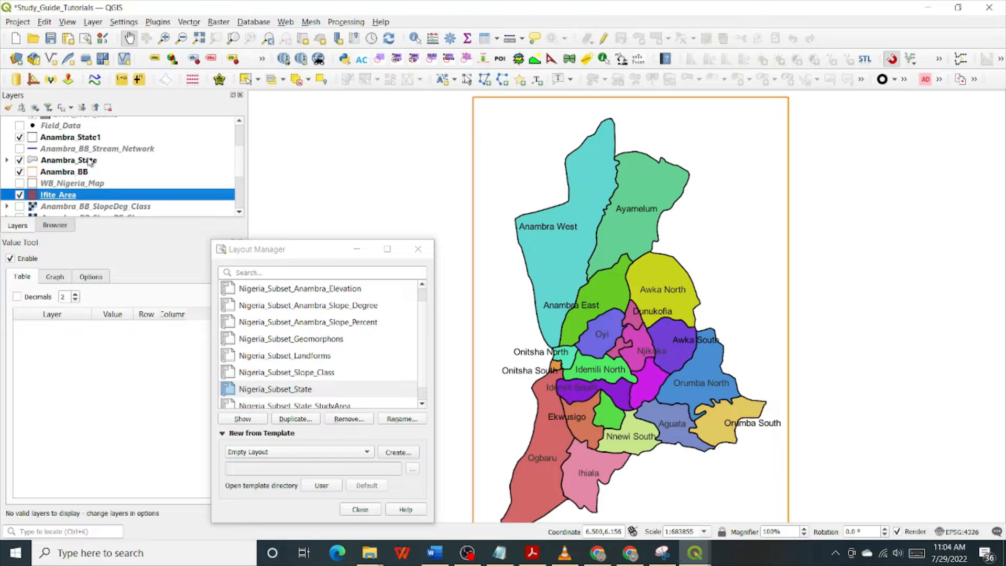
Step: Collapse the layer group and move the Ifite_Area layer directly above Anambra_State in the layer order
scroll(95, 152, up, 2)
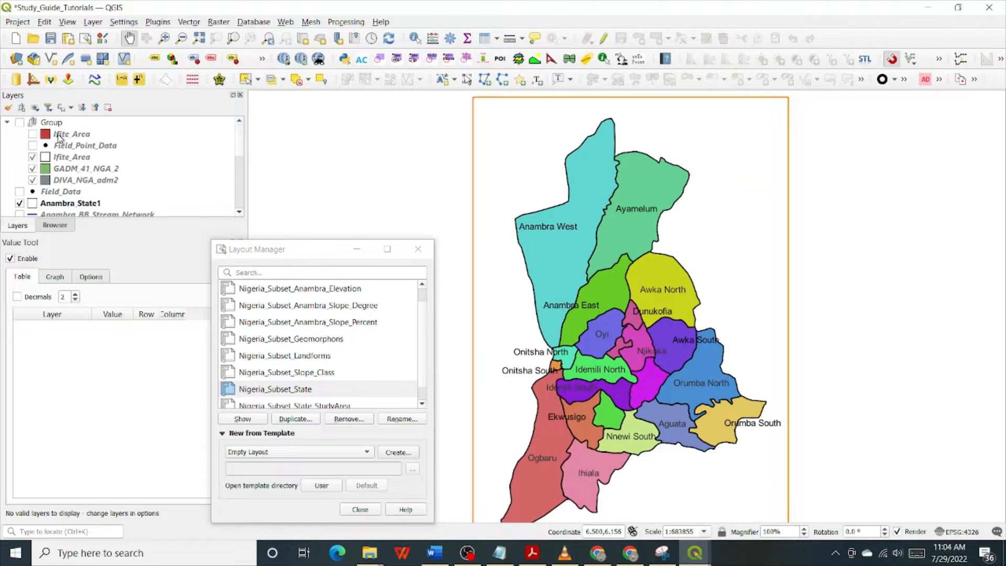
click(7, 122)
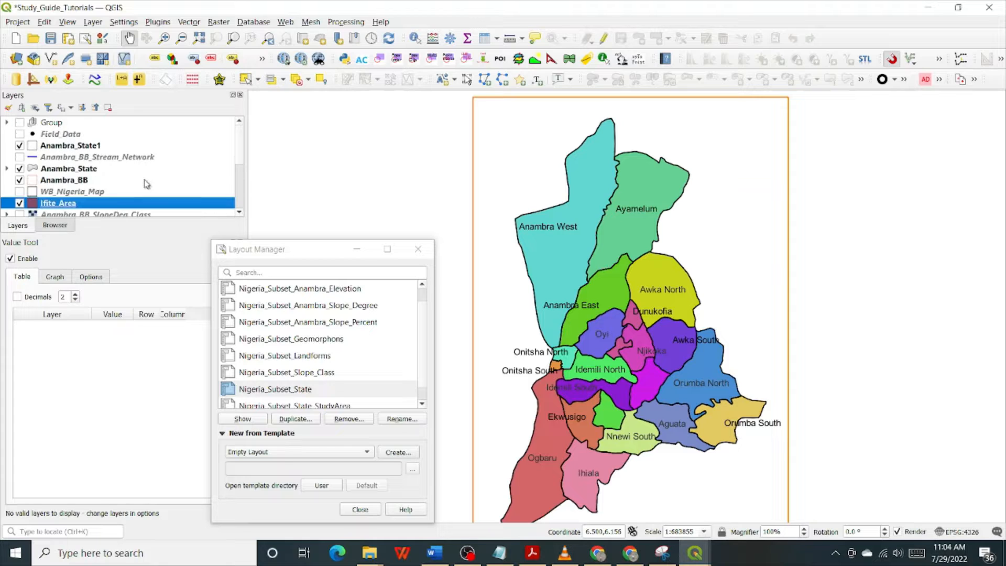
scroll(148, 184, down, 1)
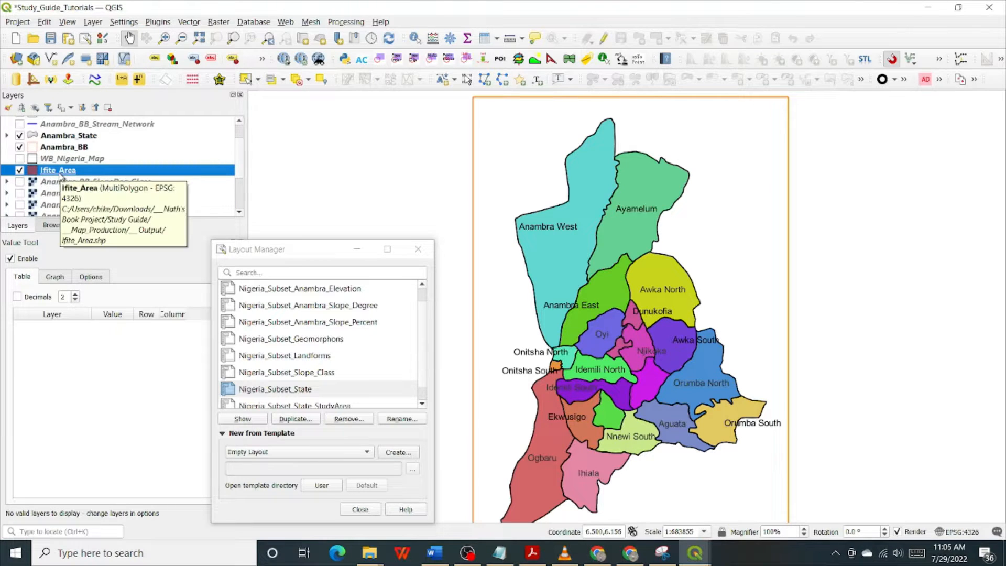
right_click(61, 176)
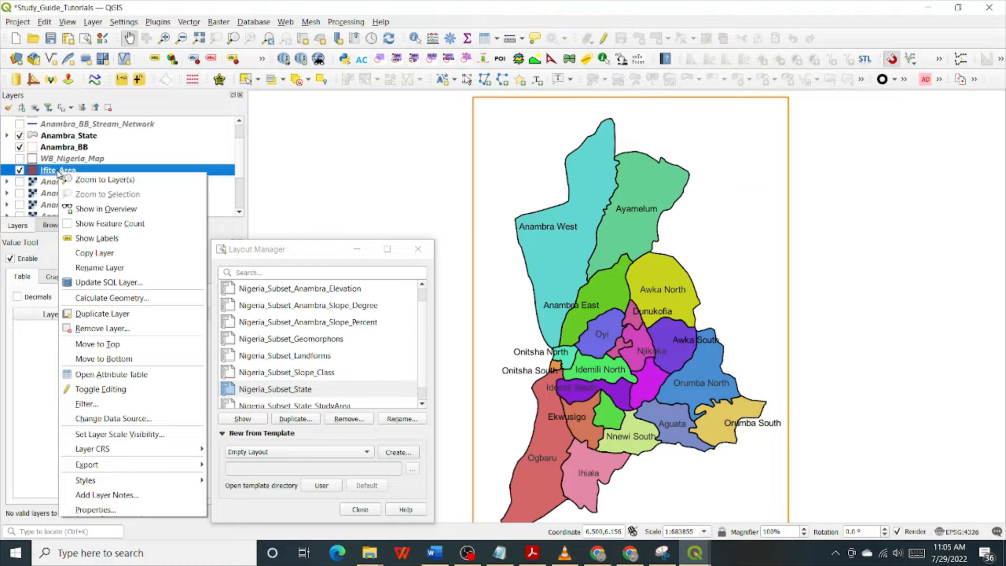
key(Escape)
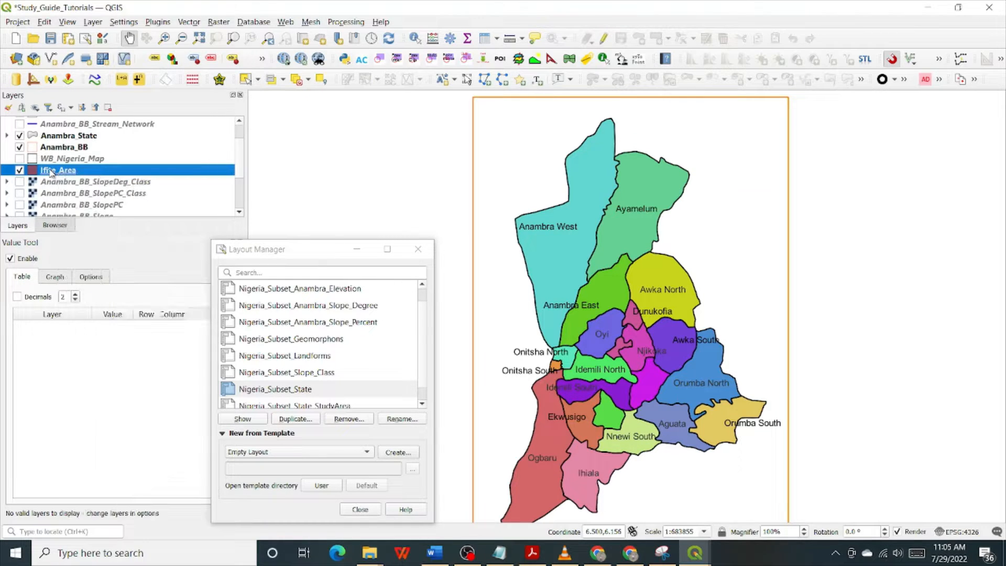
drag(51, 172, 63, 133)
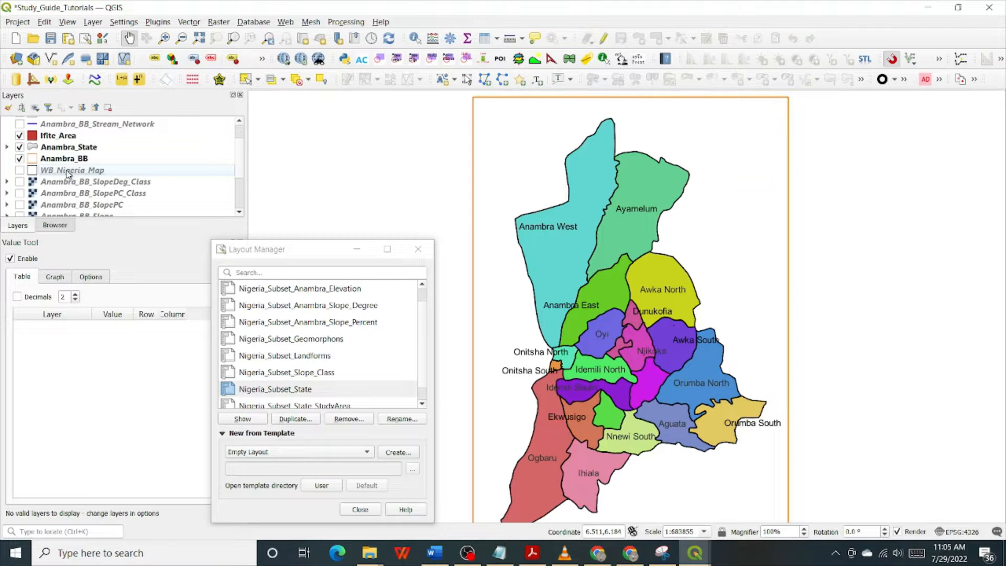
Step: Enable single labels on the Ifite_Area layer from its Name field, in Arial Bold at size 10 points
right_click(59, 137)
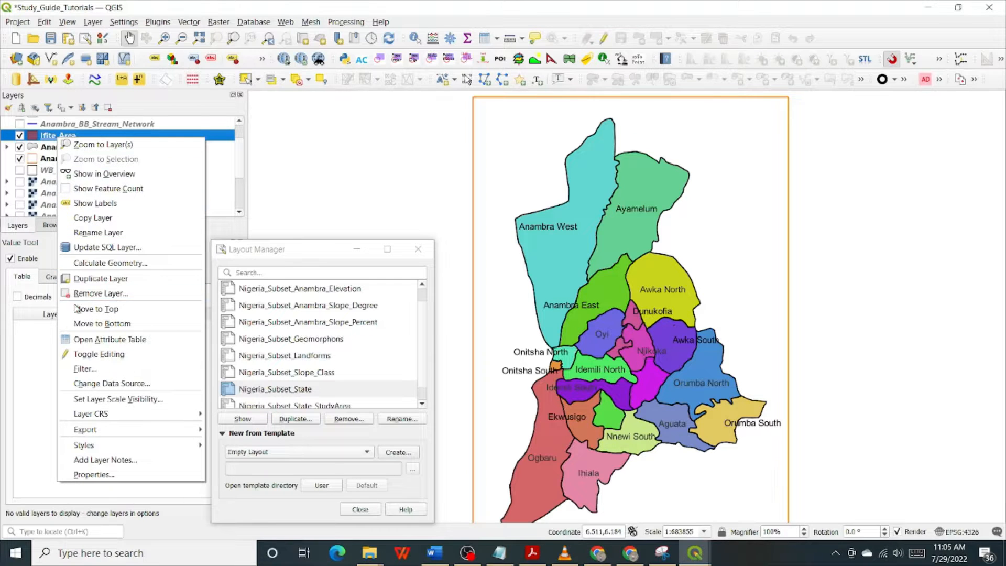
click(86, 475)
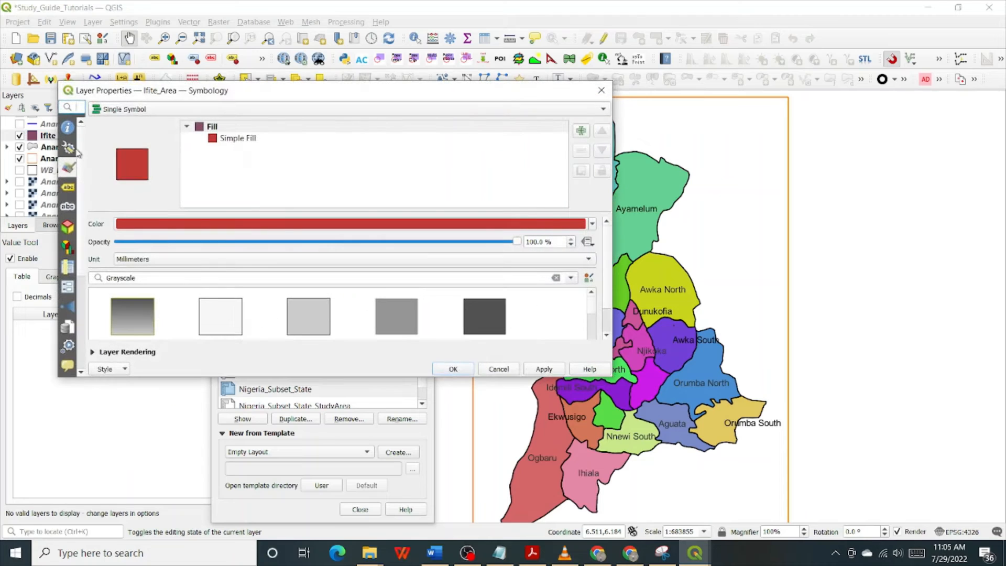
click(71, 190)
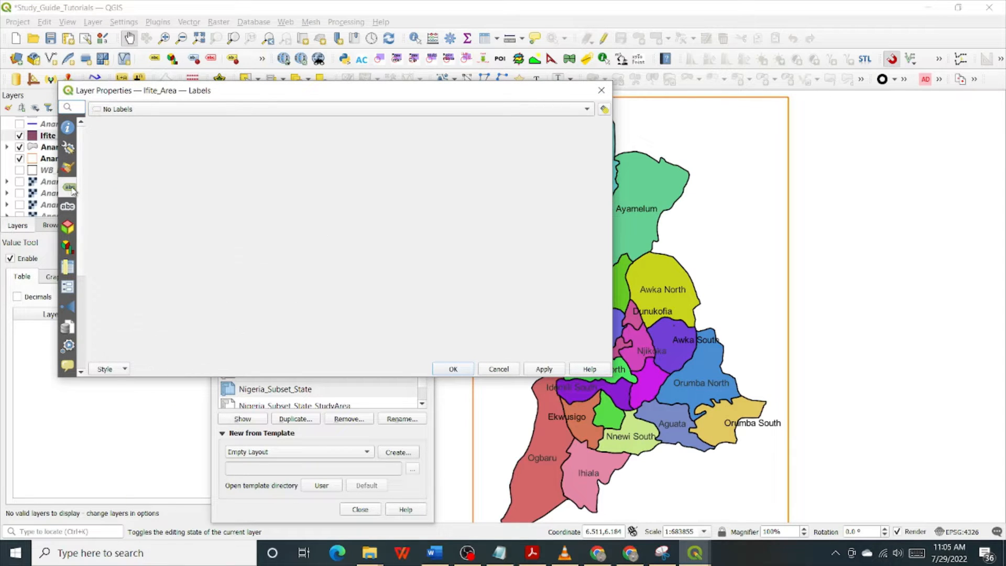
click(136, 109)
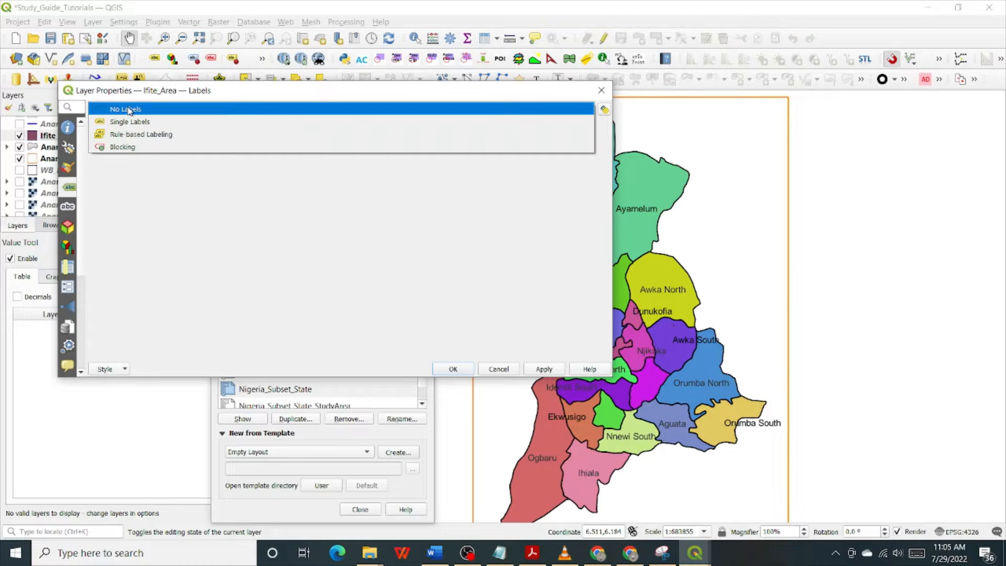
click(128, 109)
click(128, 109)
click(130, 122)
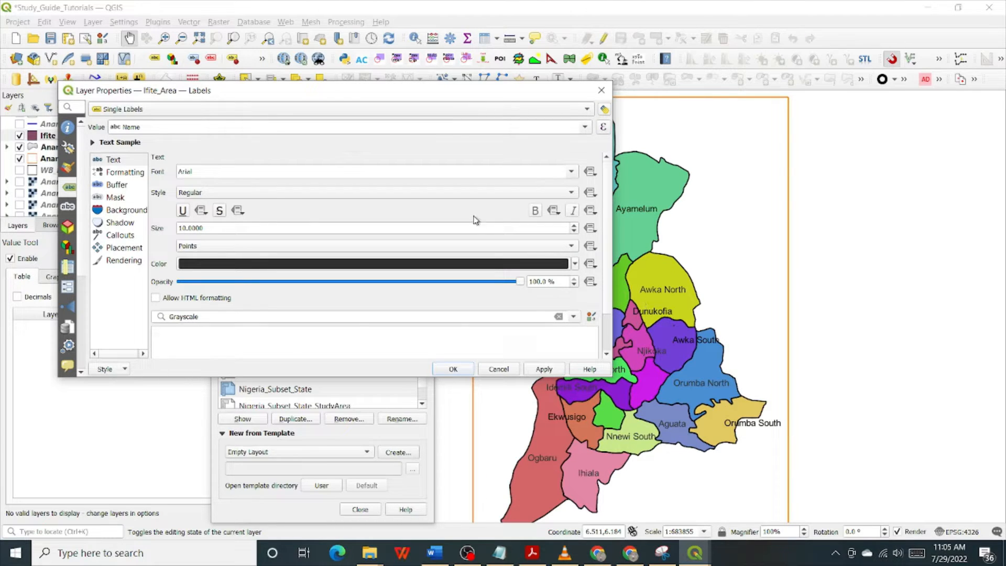
click(415, 193)
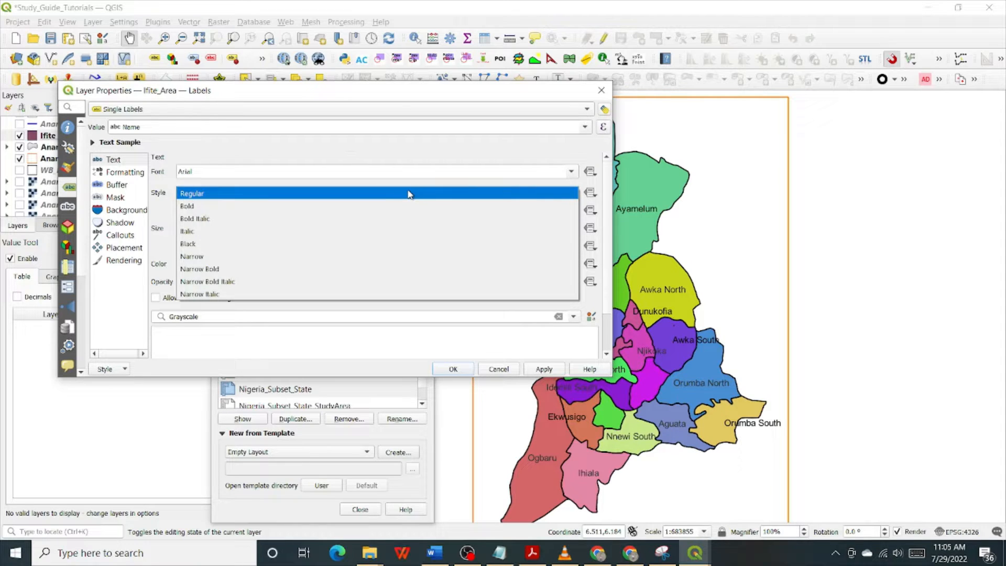
click(198, 208)
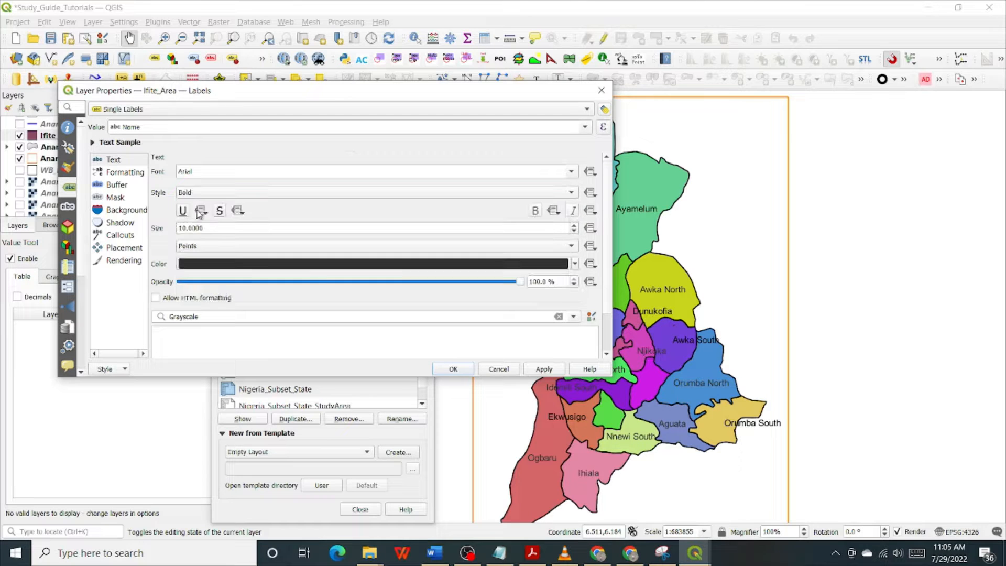
click(453, 367)
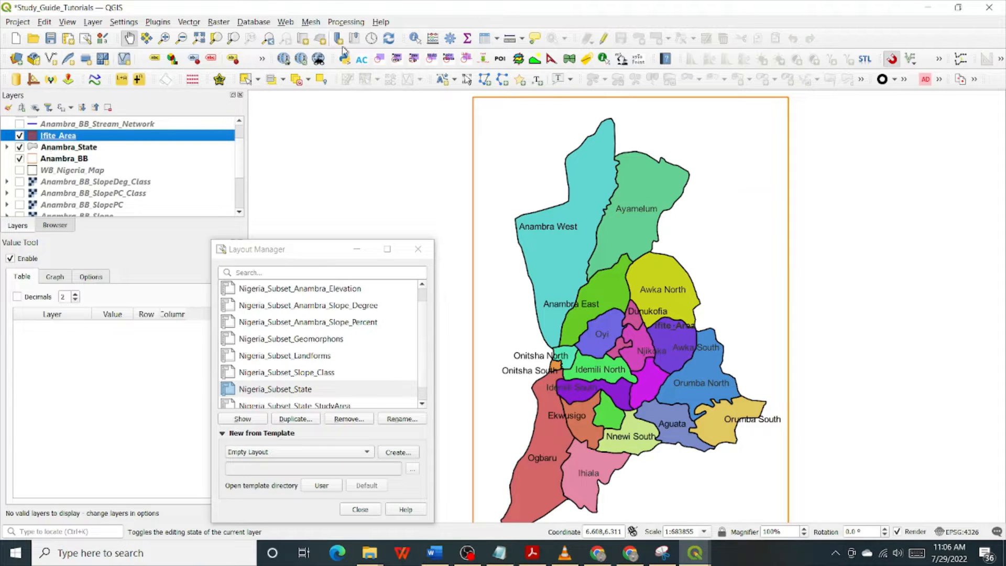
Step: Change the Ifite_Area feature's Name attribute to "Ifite Area" and save the layer edits
click(604, 38)
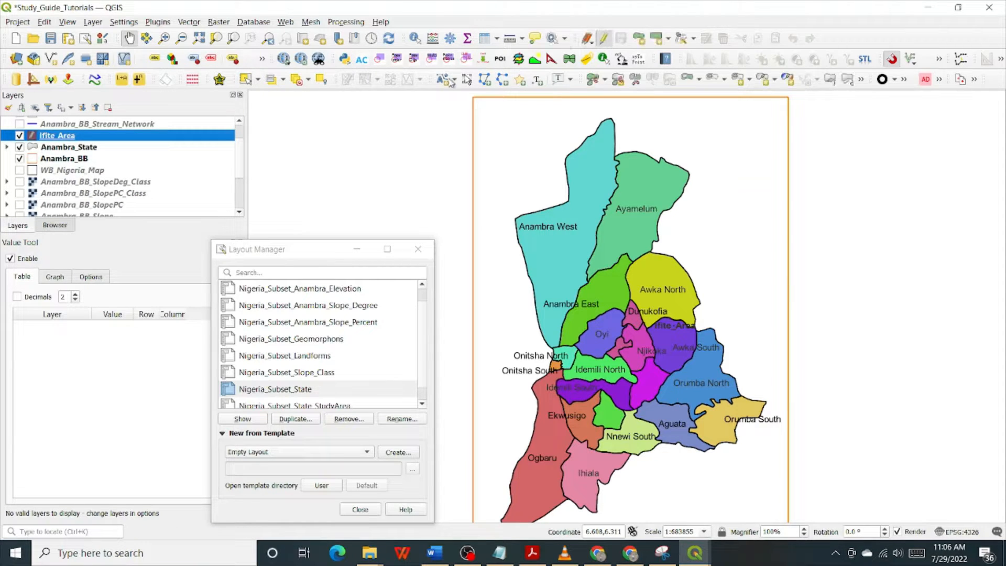
right_click(72, 139)
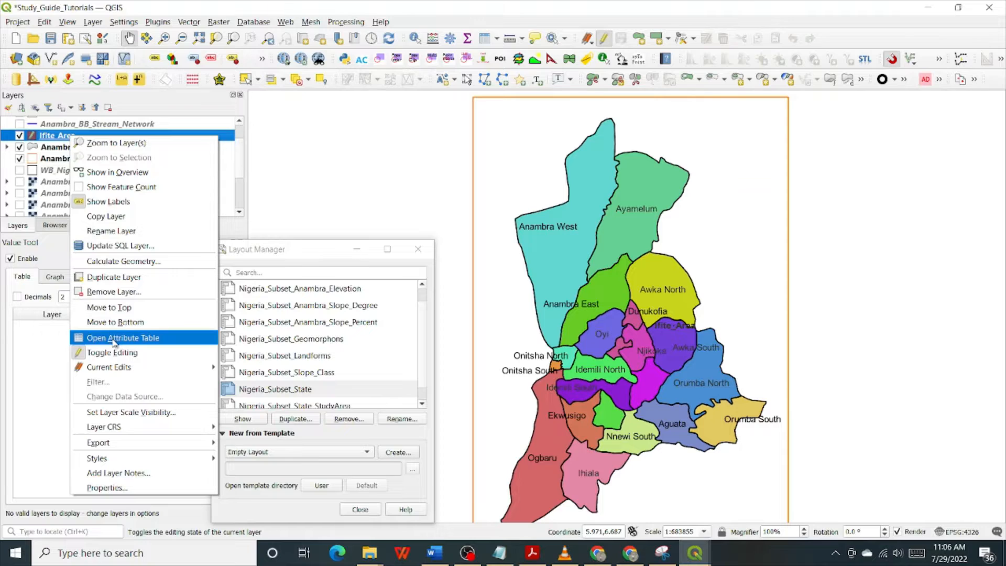
click(123, 338)
click(128, 80)
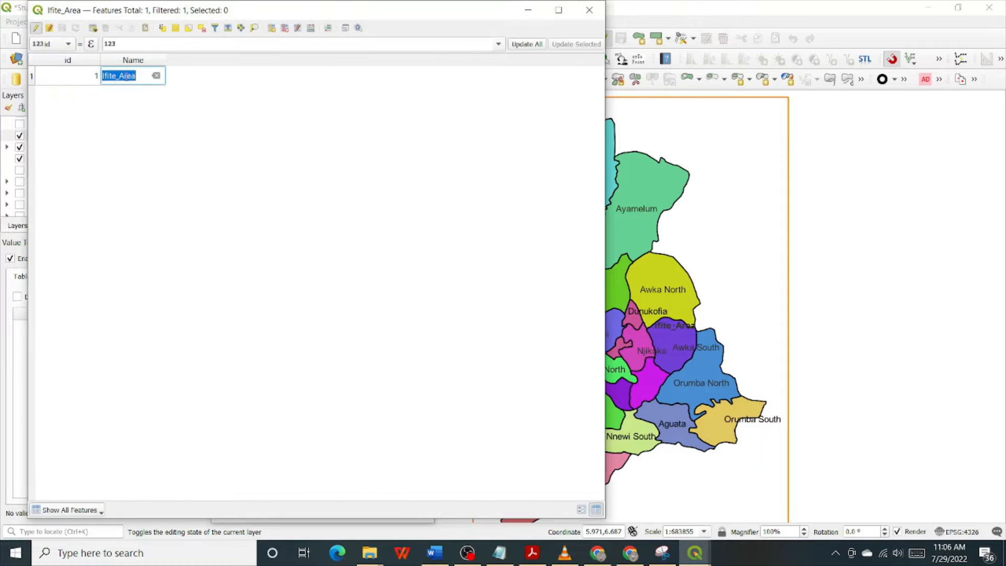
click(120, 76)
key(BackSpace)
click(590, 12)
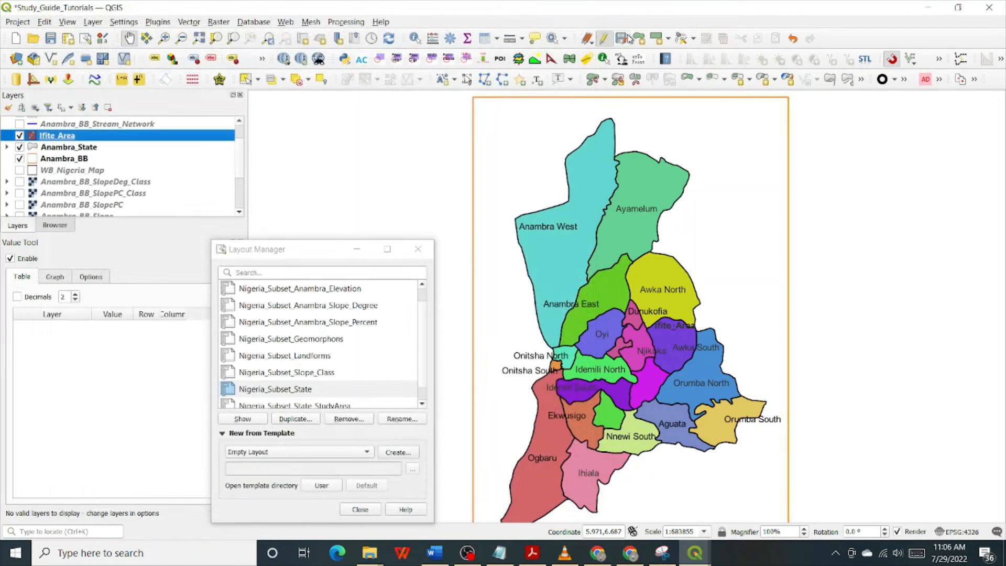
click(604, 37)
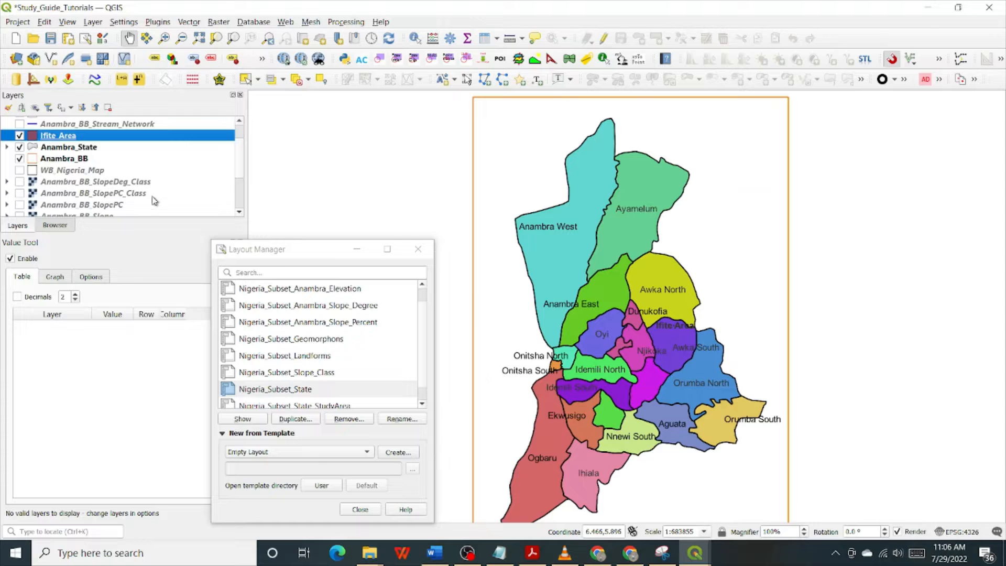
Step: Set both the fill and stroke colours of the Ifite_Area layer's simple fill to red
click(50, 149)
click(51, 137)
right_click(49, 139)
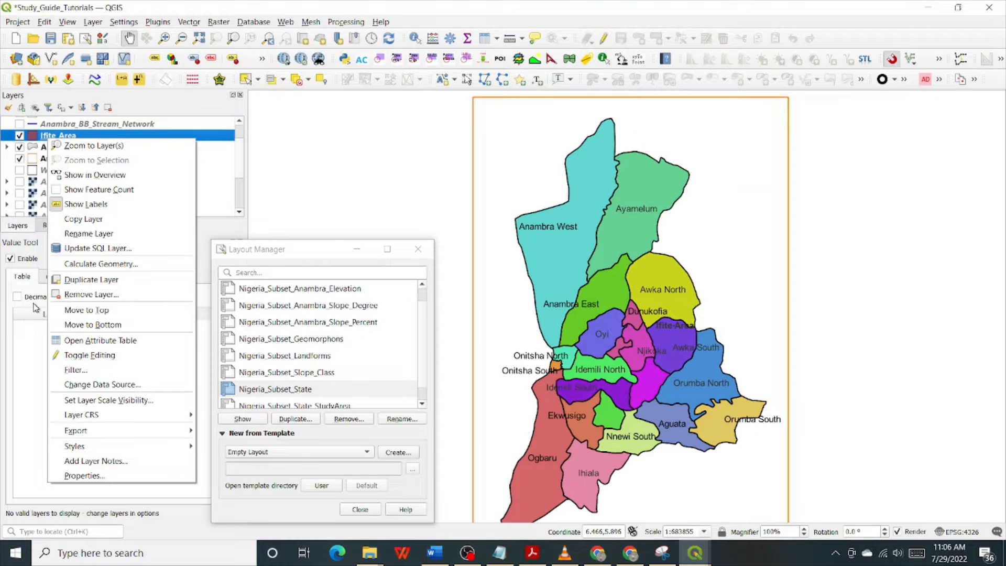
click(84, 478)
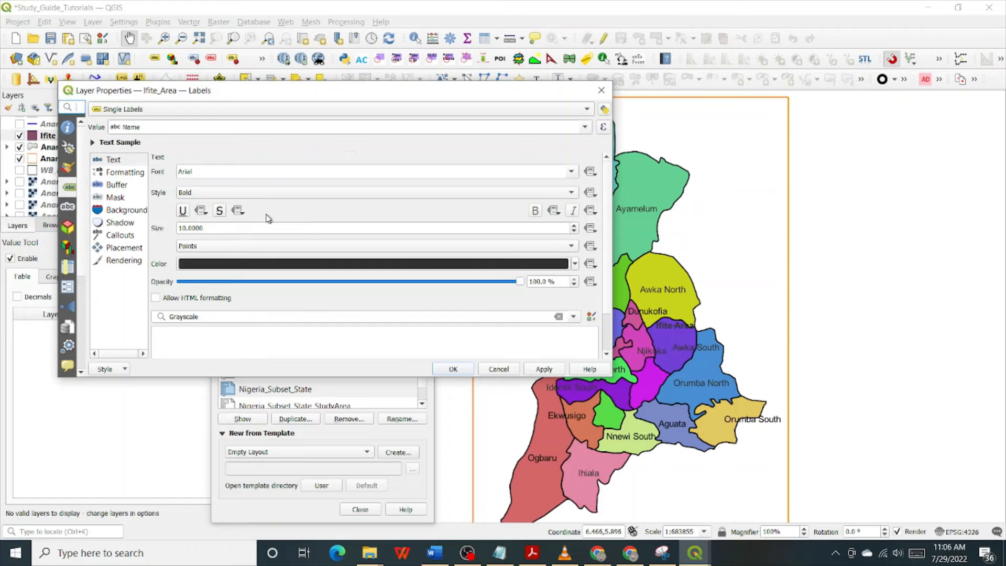
click(68, 169)
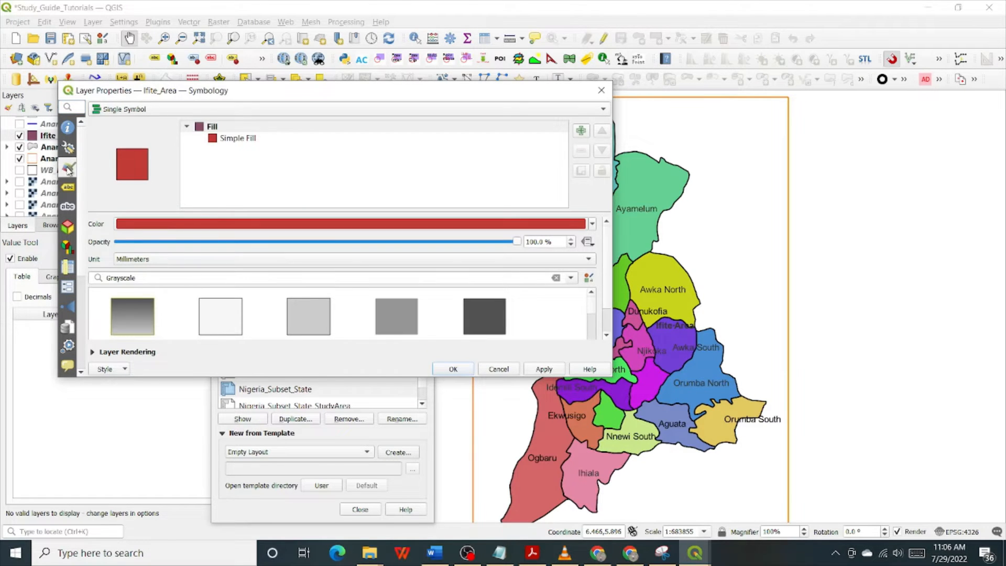
click(213, 139)
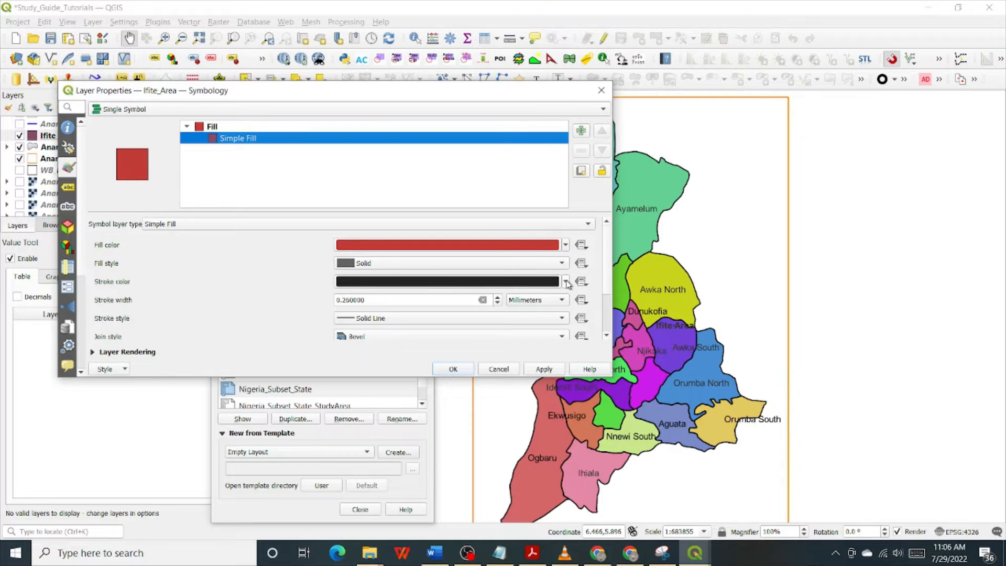
click(565, 245)
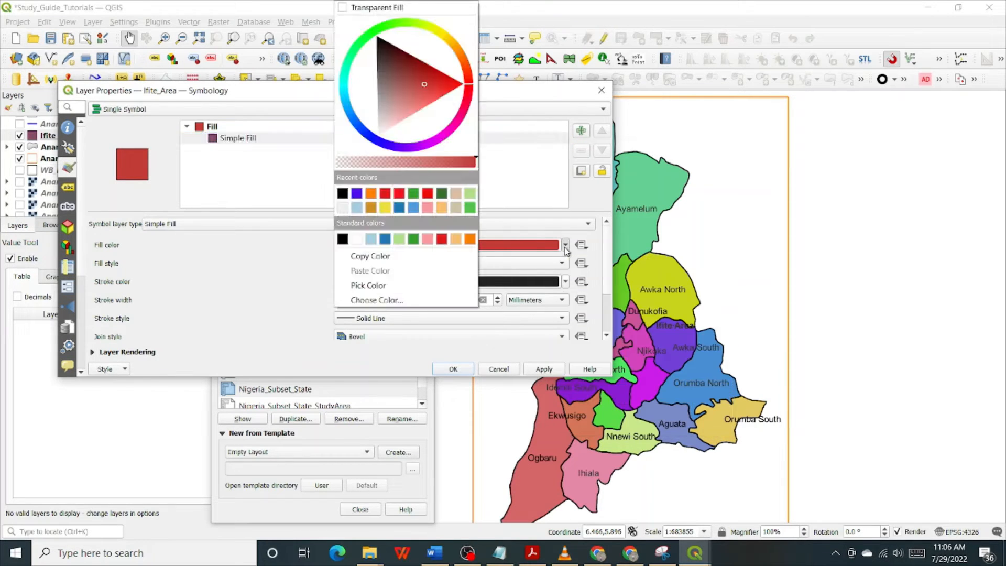
click(399, 193)
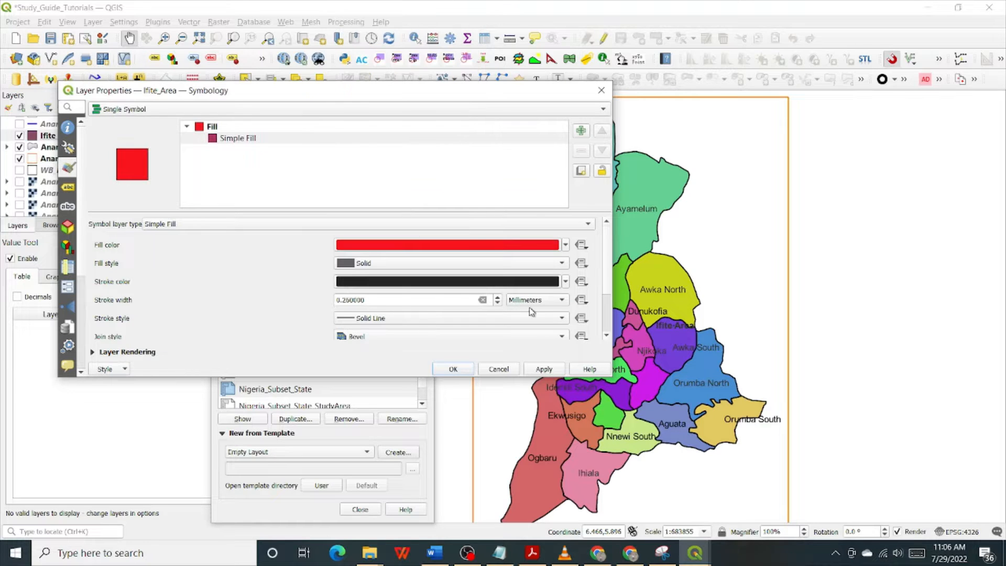
click(566, 283)
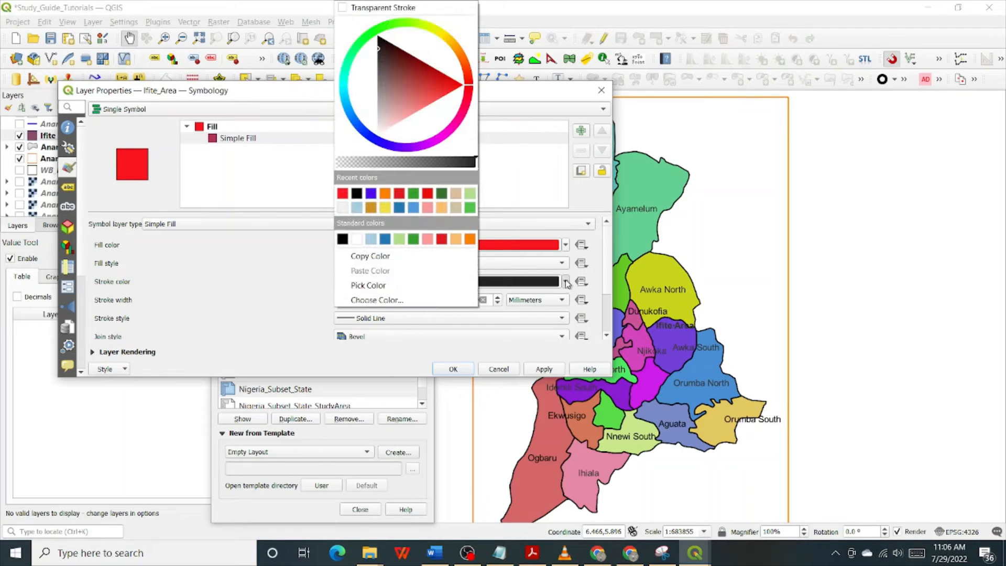
click(425, 194)
click(453, 369)
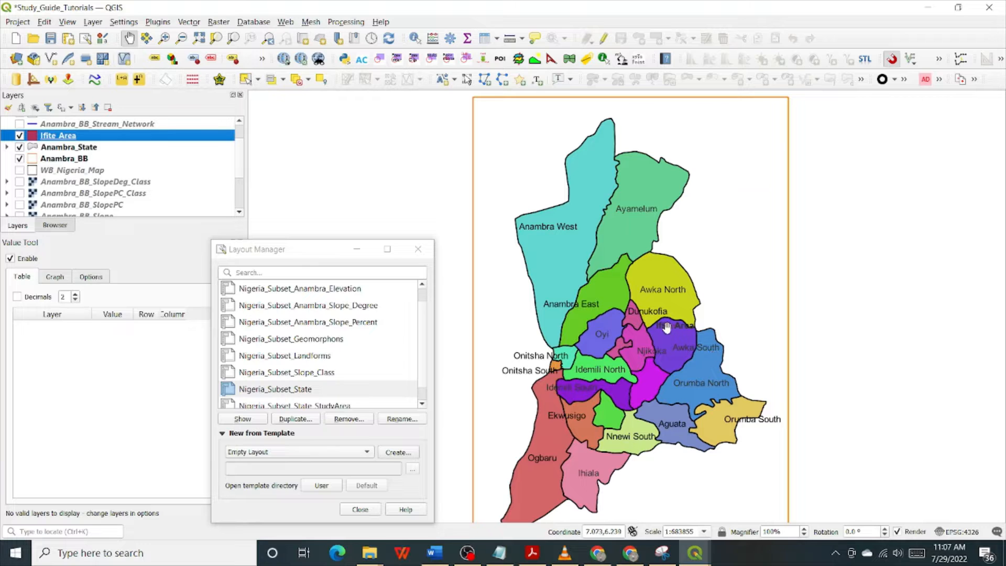
Step: Check the Ifite Area polygon within Awka South on the map, and hide the Anambra_BB layer
scroll(668, 330, up, 2)
scroll(676, 322, up, 2)
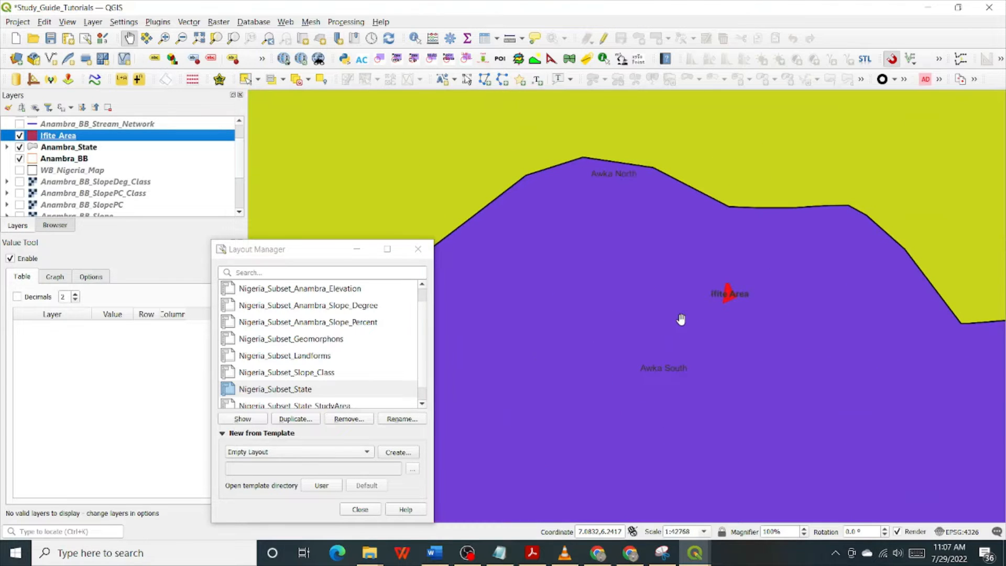
scroll(705, 293, up, 2)
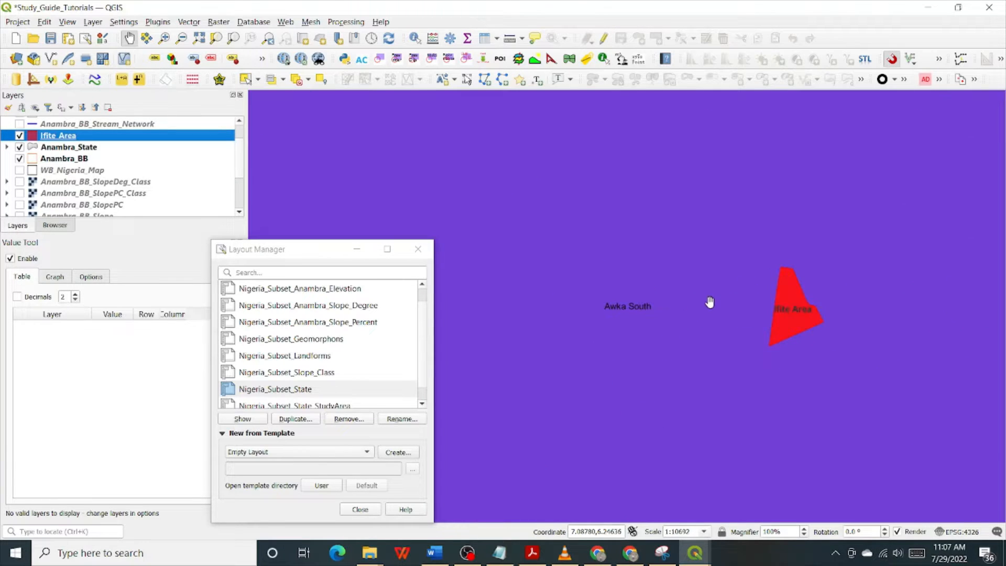
scroll(709, 302, down, 5)
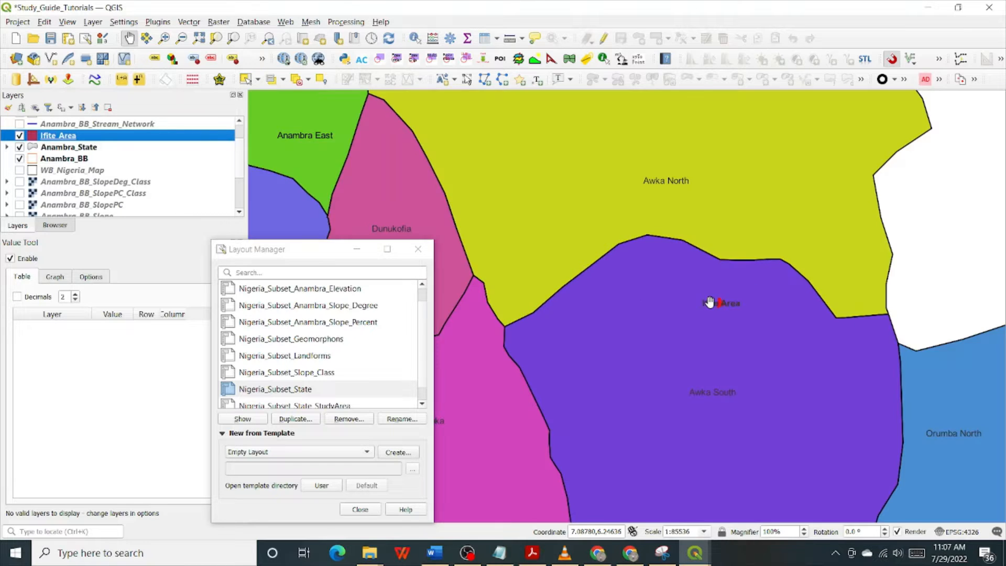
scroll(710, 303, down, 1)
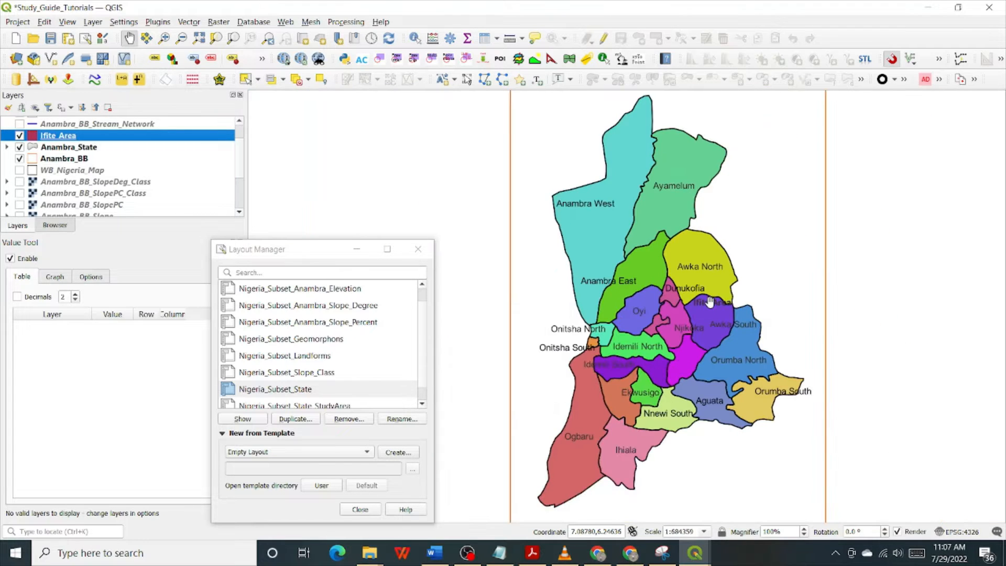
scroll(709, 302, down, 1)
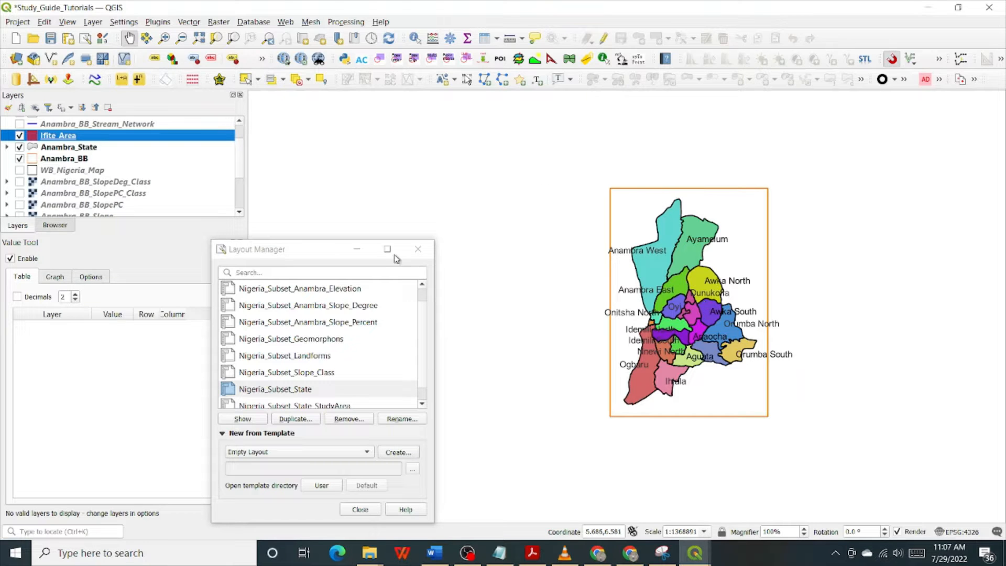
click(20, 159)
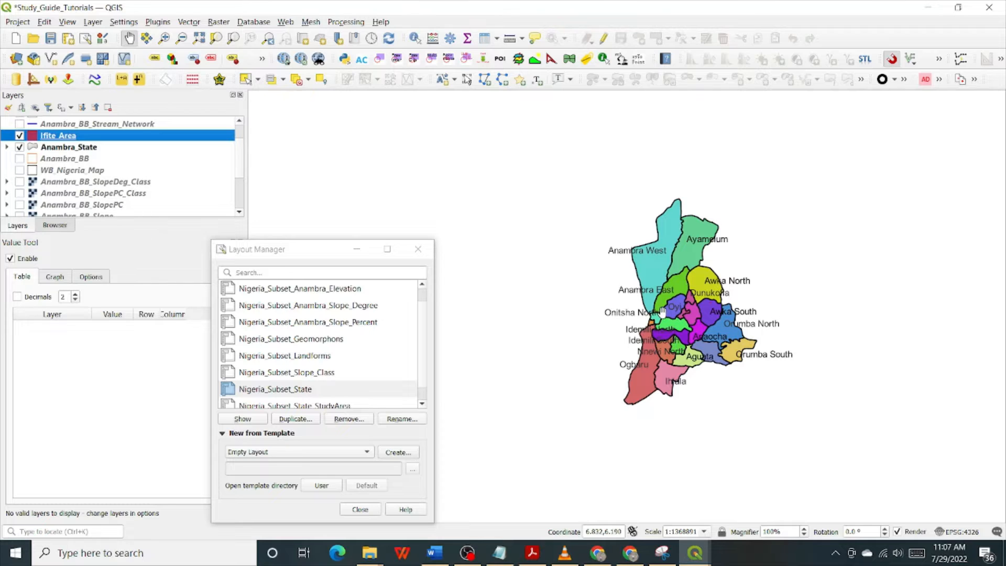
scroll(661, 313, up, 1)
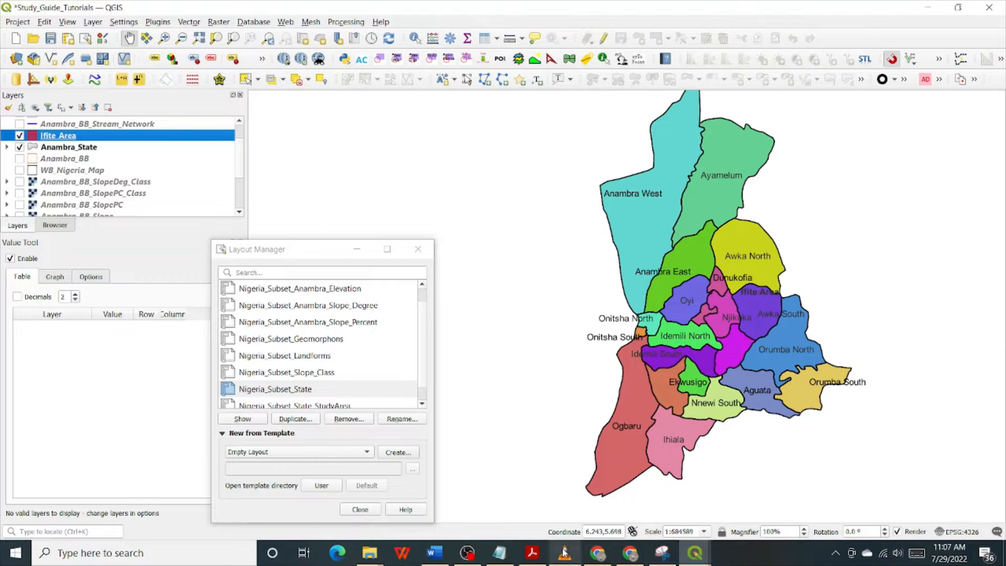
Step: Switch to the Nigeria_Subset_State_StudyArea layout and update the Anambra State map by unlocking and relocking its layers
mouse_move(532, 553)
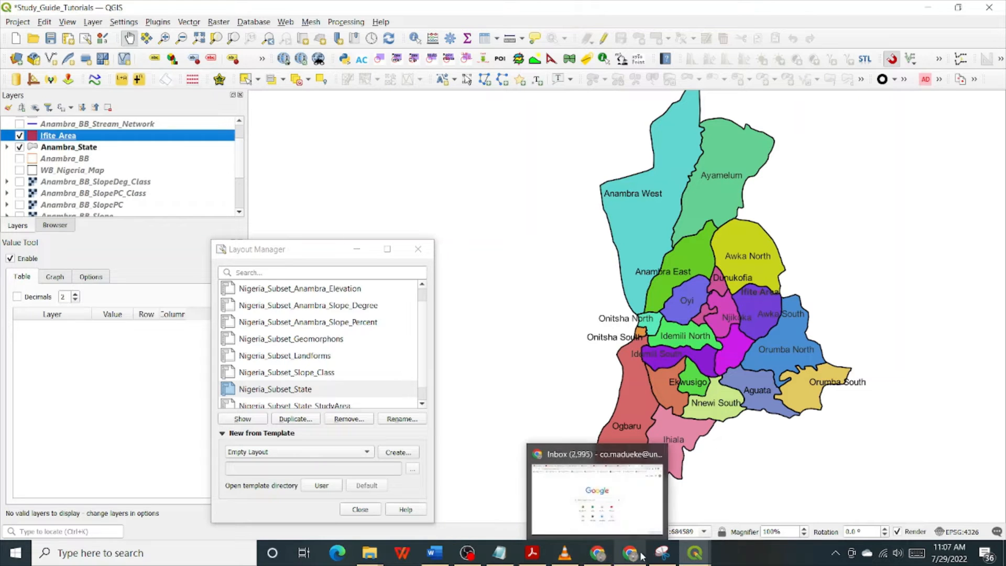
mouse_move(643, 557)
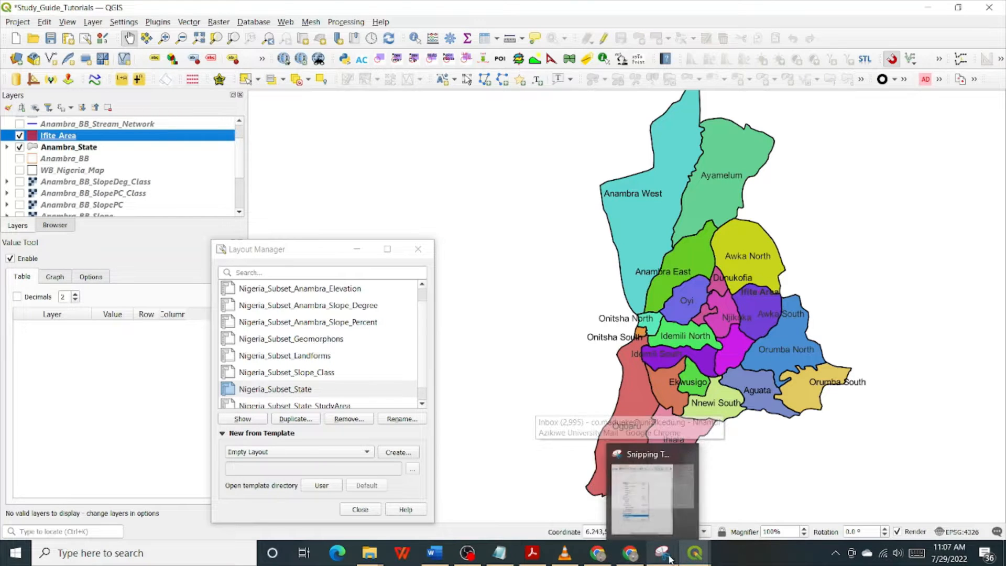
mouse_move(698, 555)
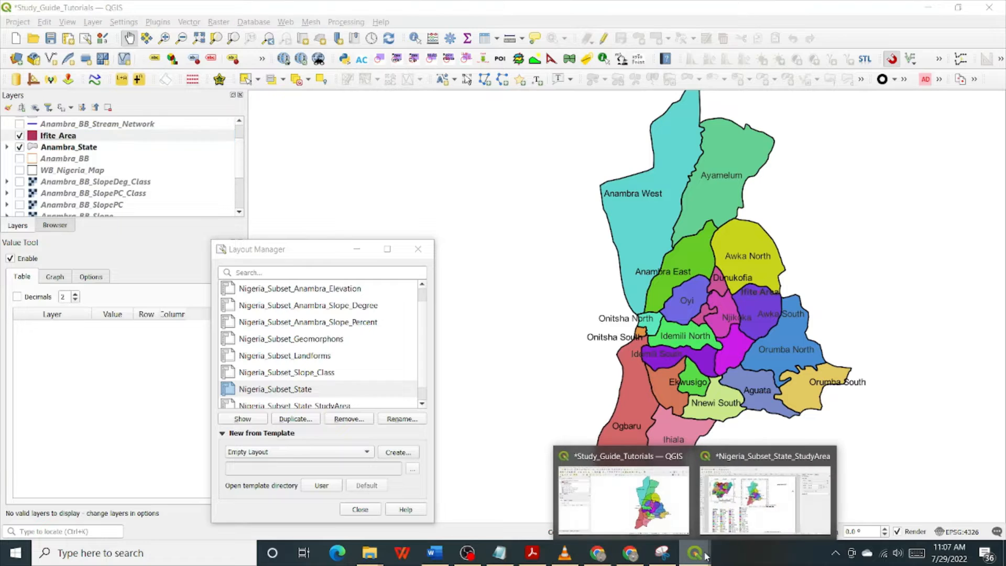
click(754, 508)
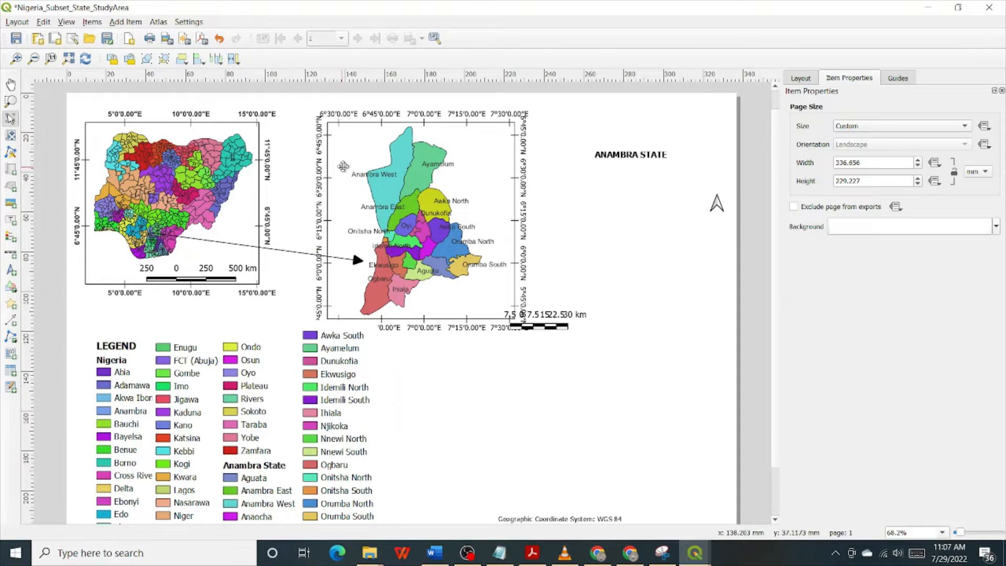
click(343, 168)
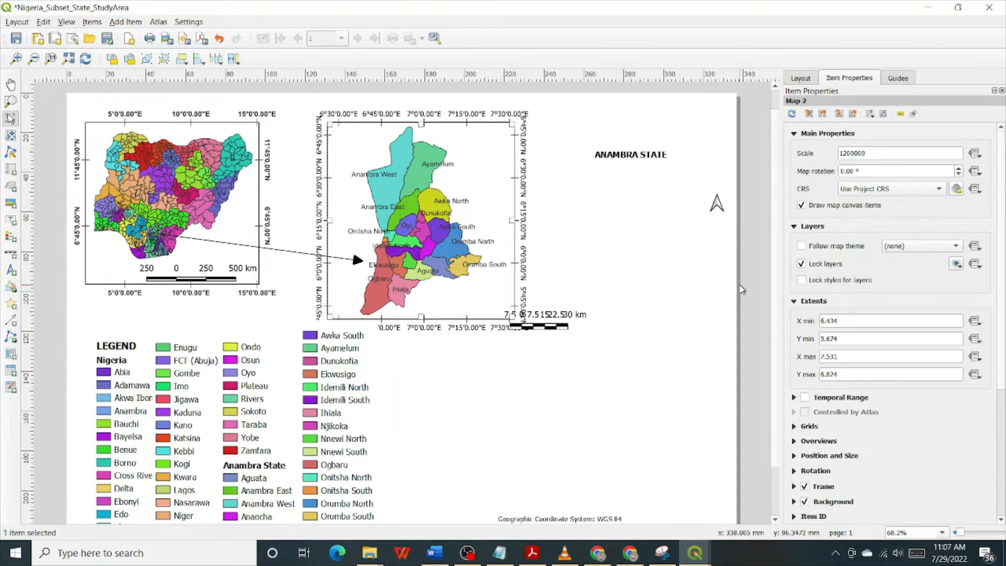
click(837, 269)
click(837, 269)
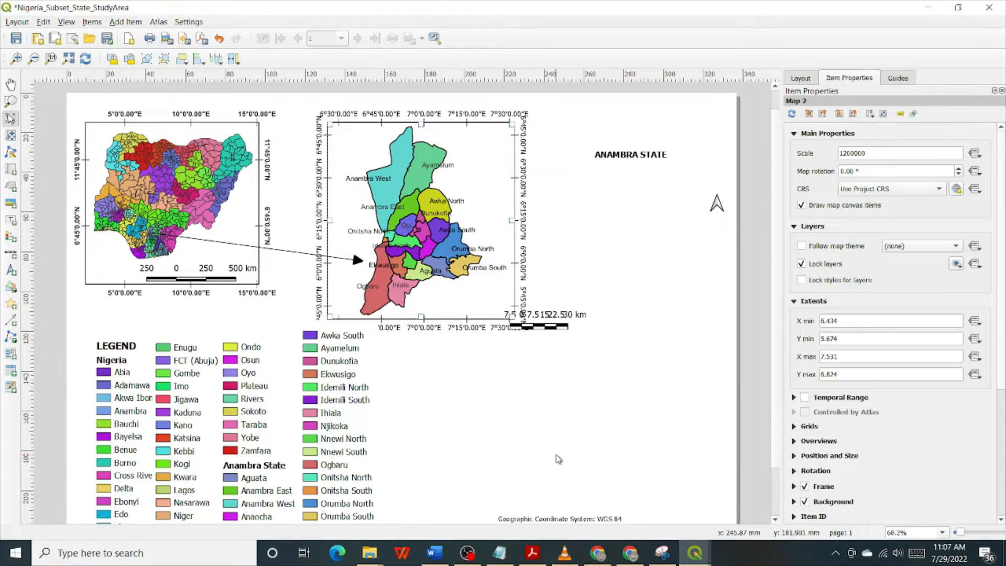
Step: Move the ANAMBRA STATE label into the upper-right corner of the Anambra State map frame
click(623, 154)
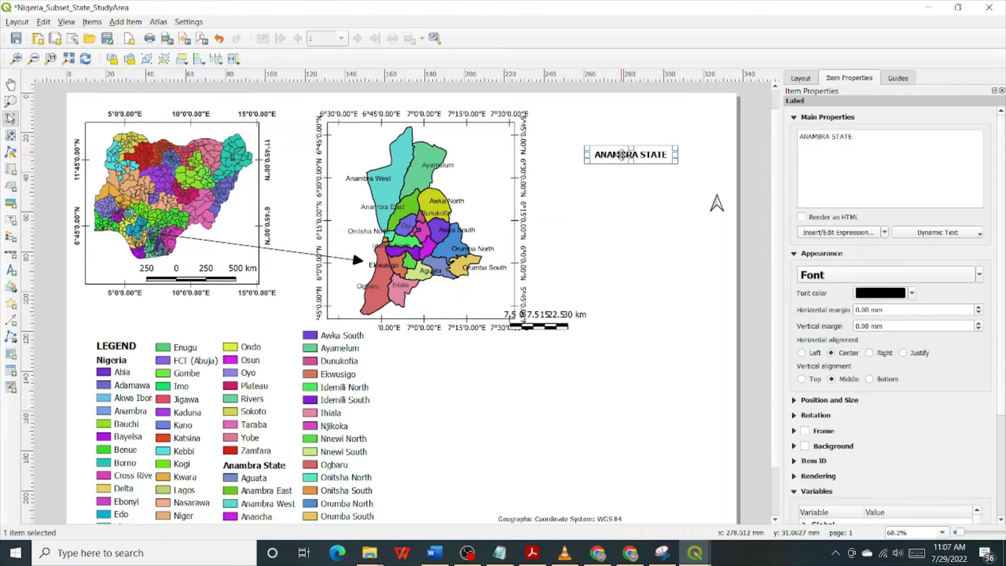
drag(492, 139, 464, 133)
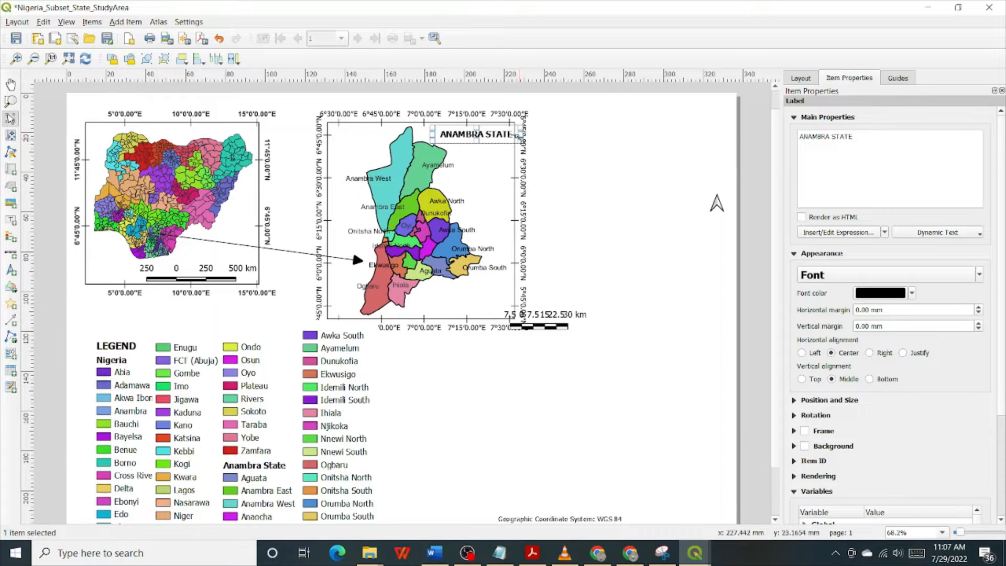
drag(521, 132, 508, 130)
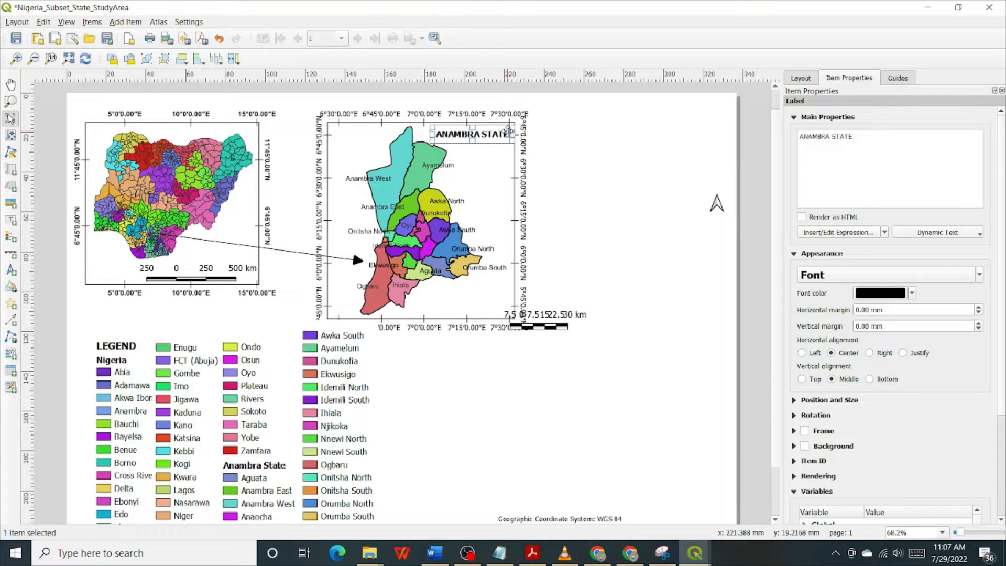
click(610, 181)
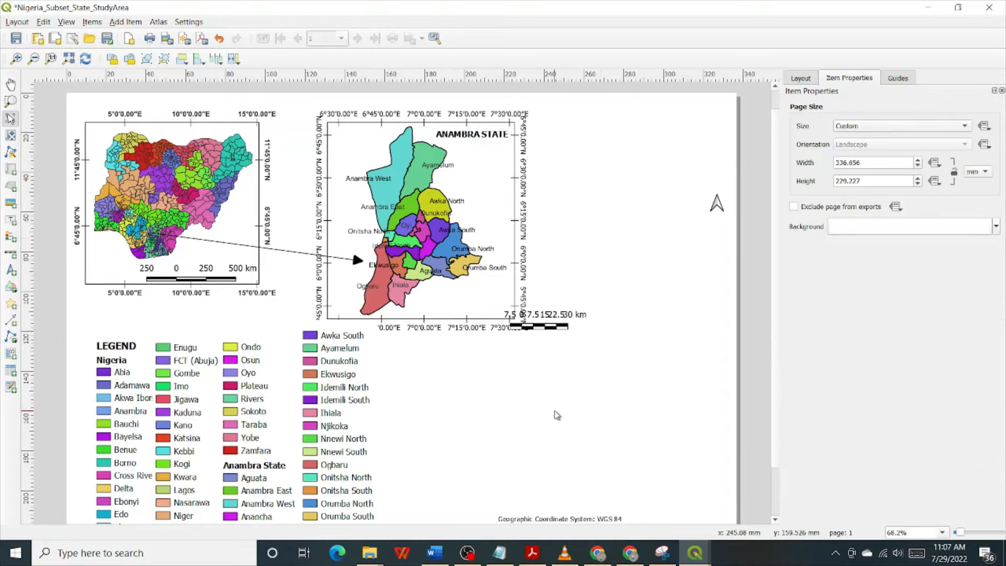
Step: Move the Anambra State map's scale bar inside the map frame, near its lower-right corner
click(540, 321)
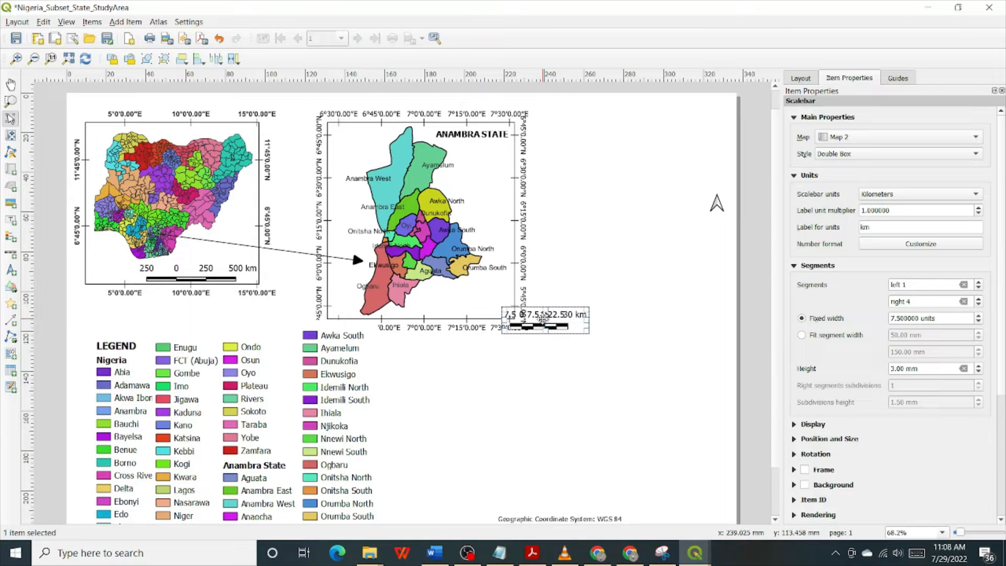
drag(543, 318, 473, 300)
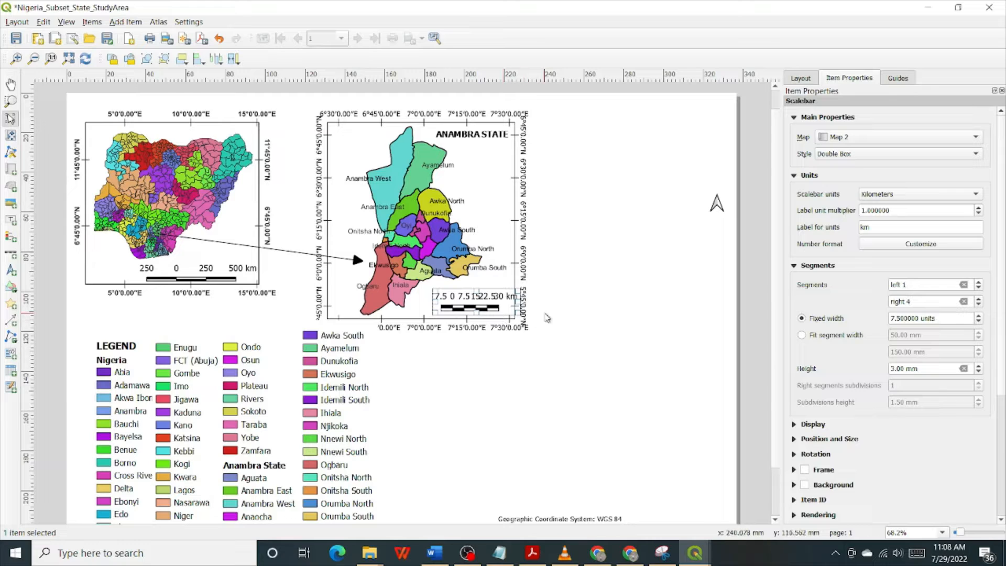
key(Left)
key(Left)
key(Left)
key(Left)
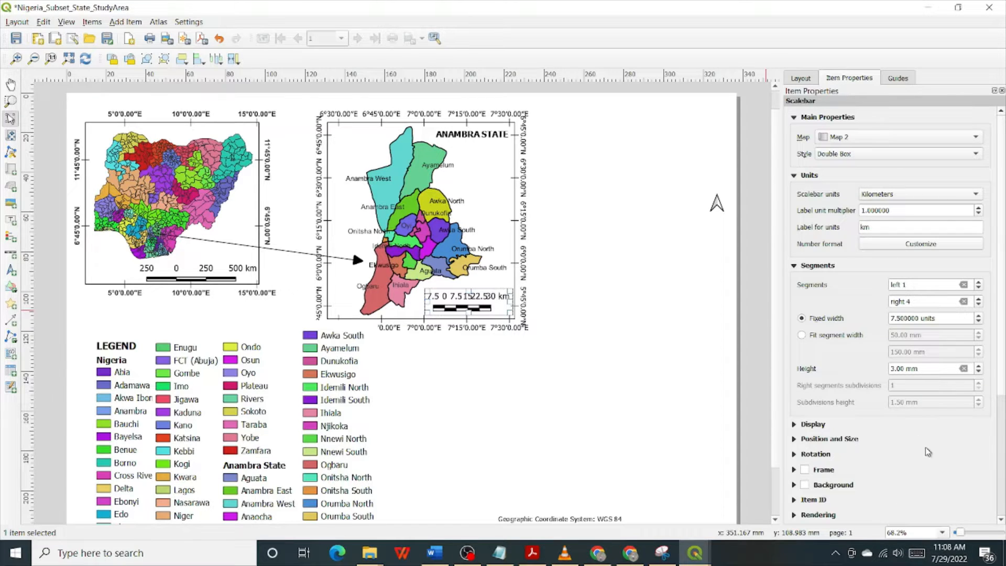
Step: Set the Anambra State scale bar's height to 2 mm and its fixed segment width to 10 units
scroll(929, 451, down, 4)
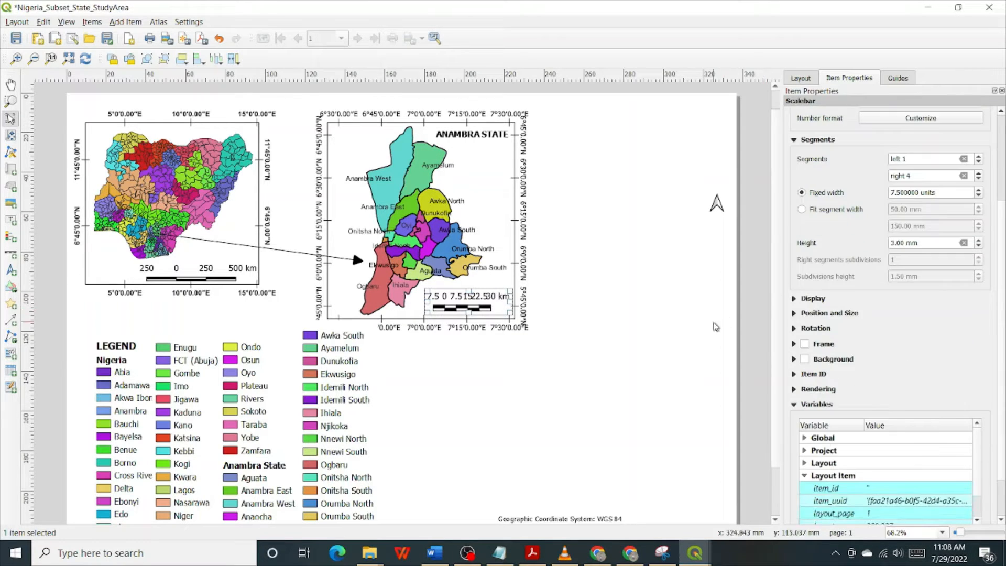
click(979, 246)
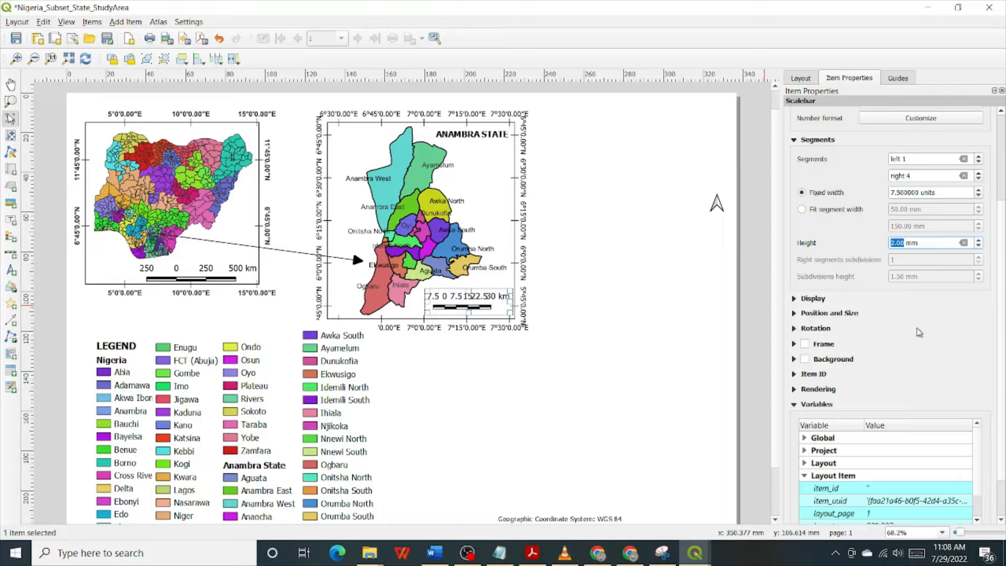
scroll(835, 173, up, 2)
scroll(836, 174, up, 1)
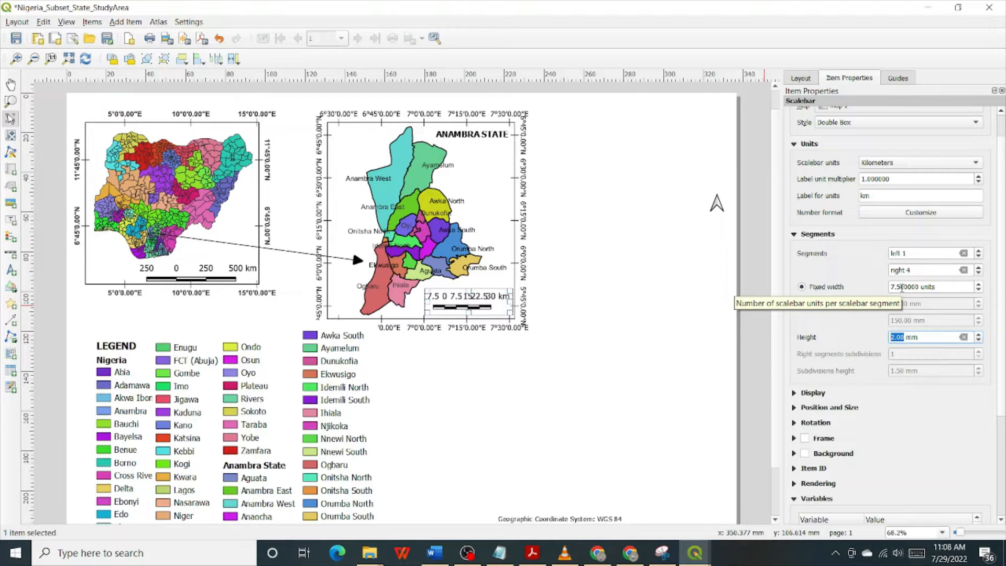
drag(902, 287, 890, 288)
text(1)
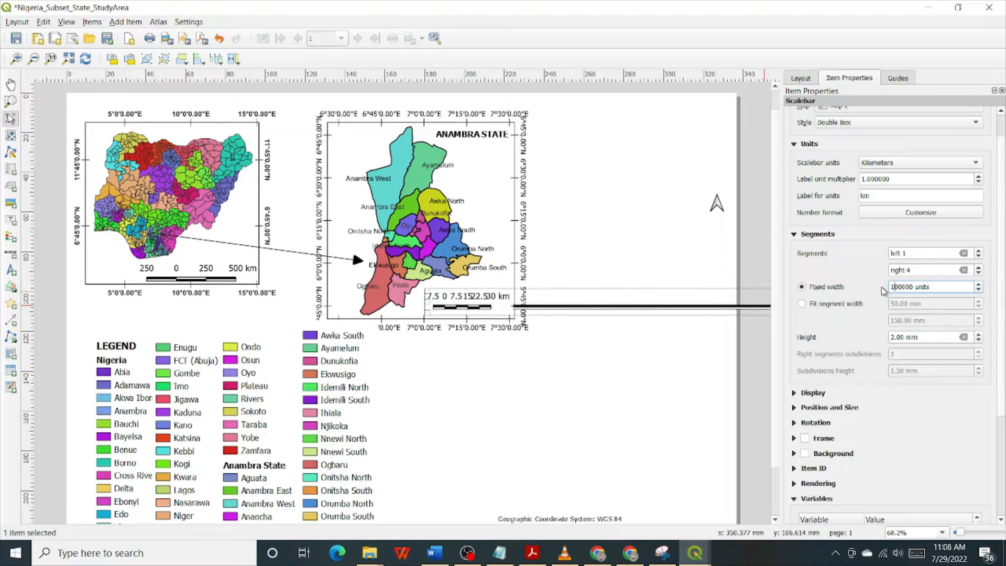
text(0)
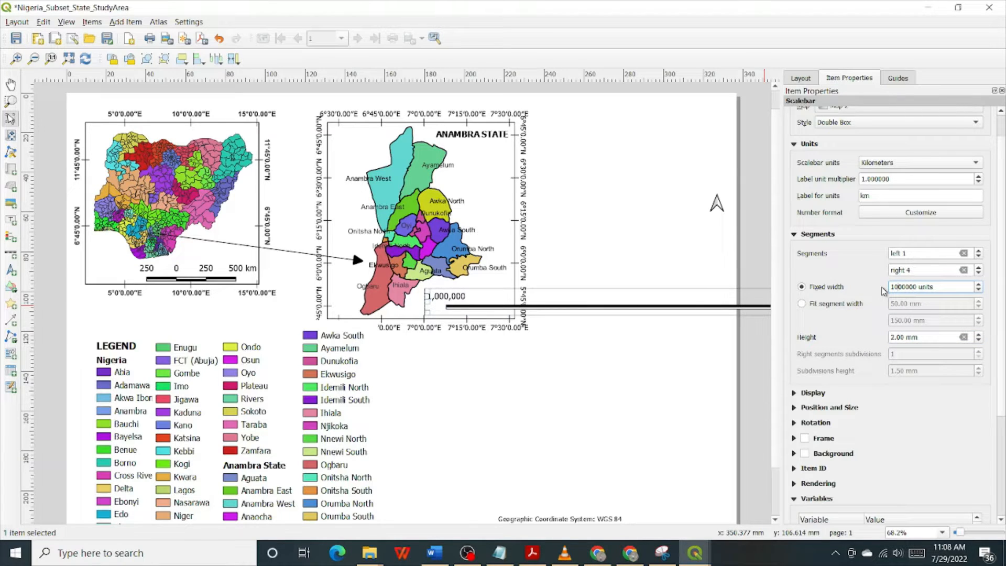
text(.)
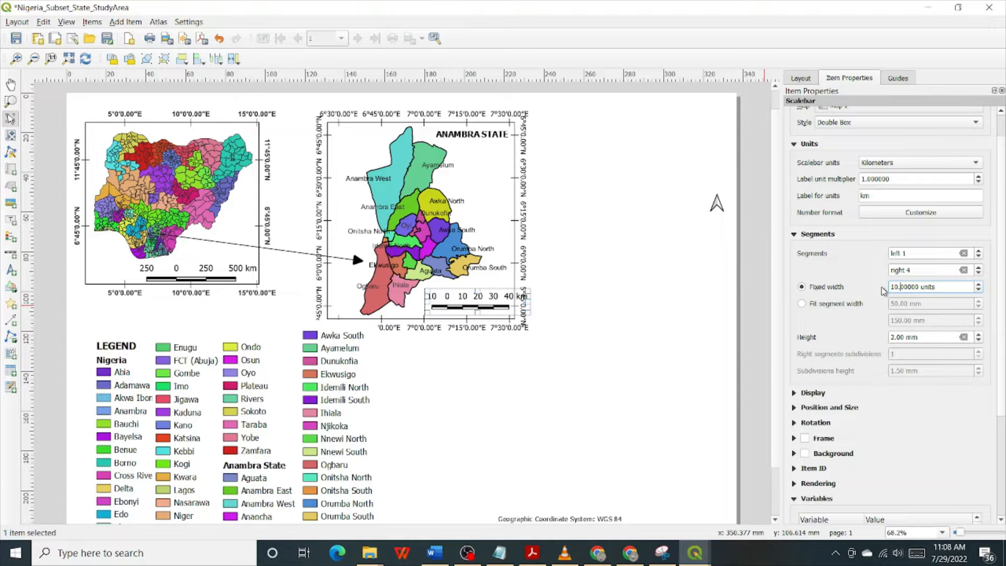
Step: Nudge the Anambra State scale bar left and down until it fits within the lower-right corner of the map frame
click(464, 299)
key(Left)
key(Left)
key(Left)
key(Left)
key(Left)
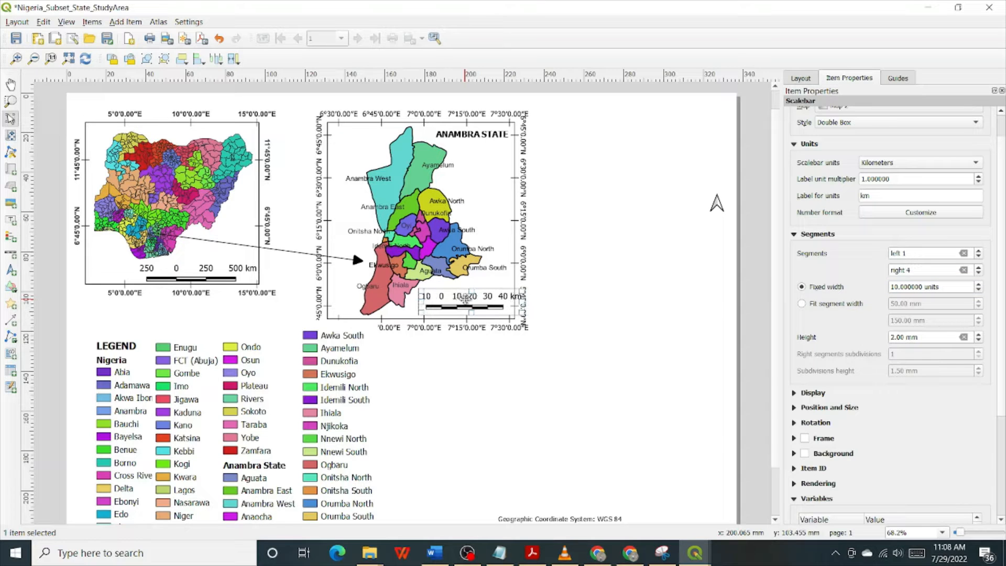
key(Left)
key(Left)
key(Left)
key(Left)
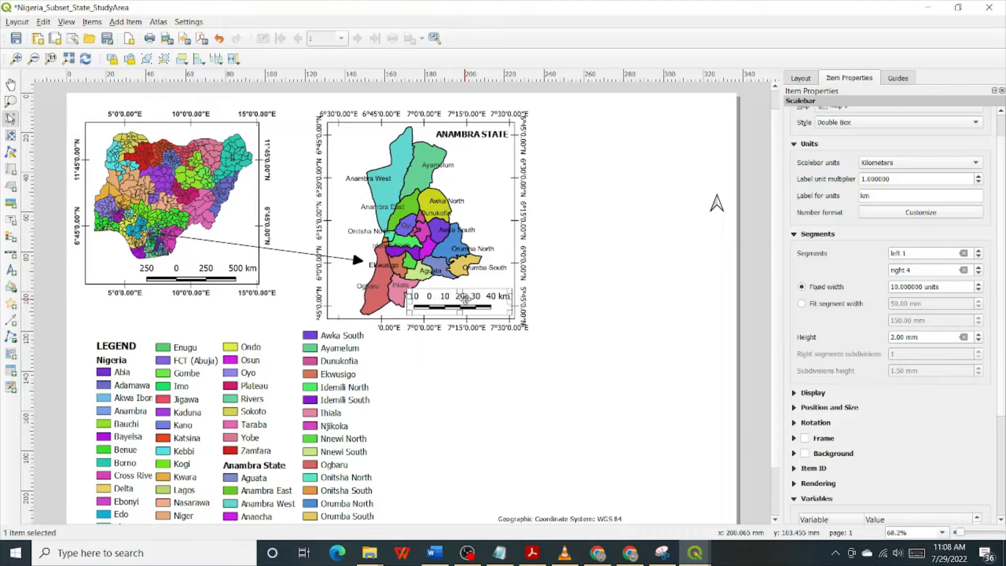
key(Down)
key(Down)
key(Down)
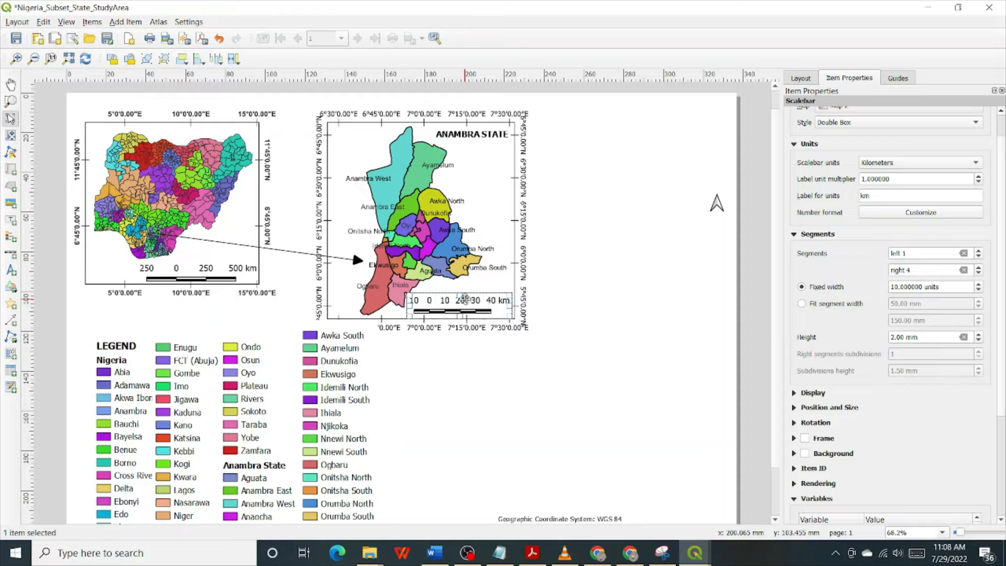
click(630, 331)
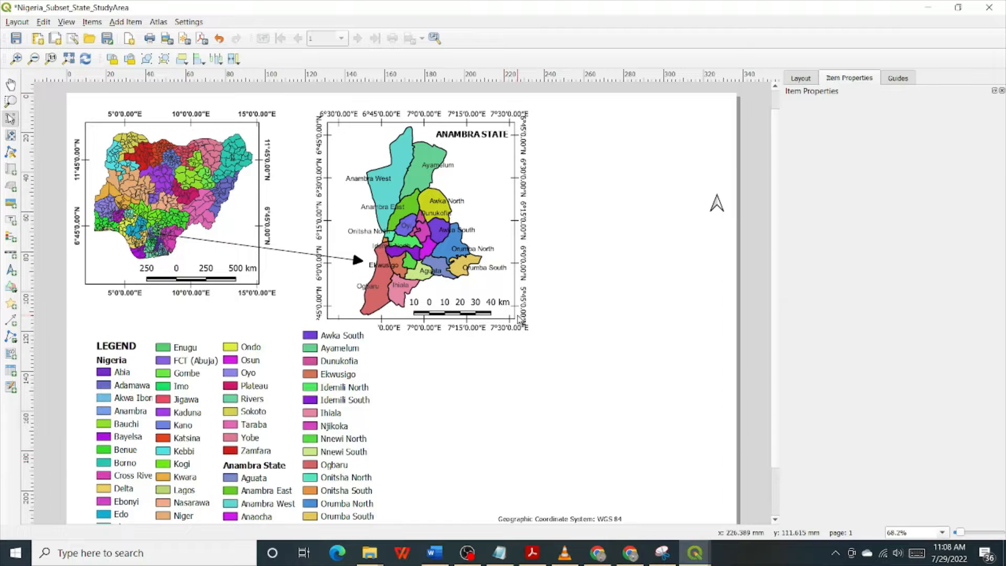
Step: Open the properties of Grid 1 on the Anambra State map for modification
click(503, 161)
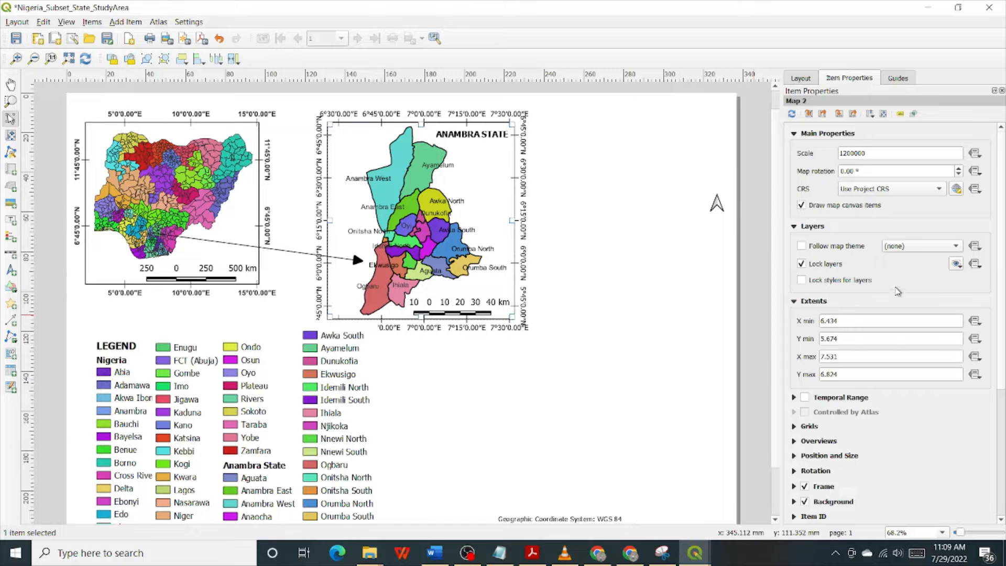
scroll(936, 458, down, 1)
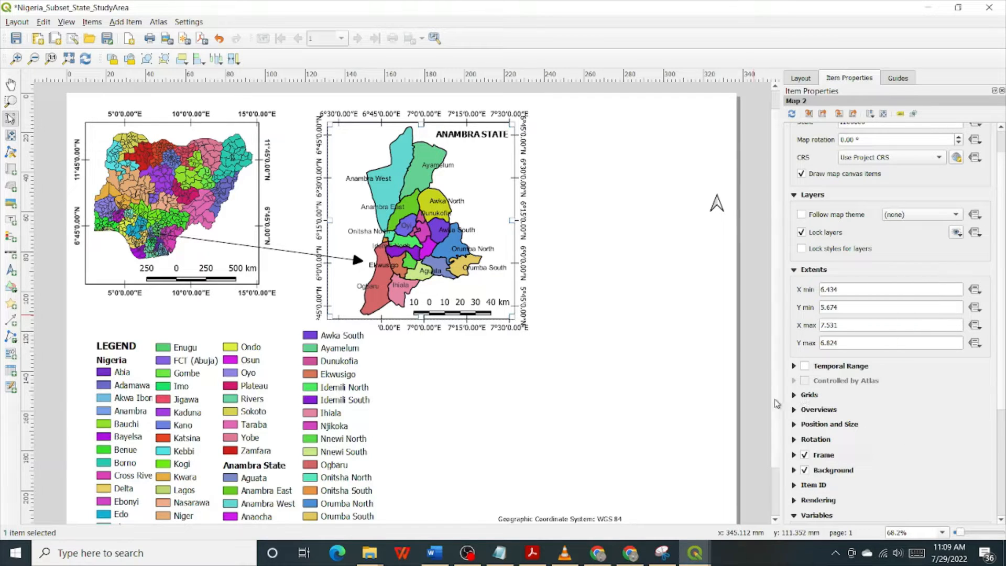
click(794, 397)
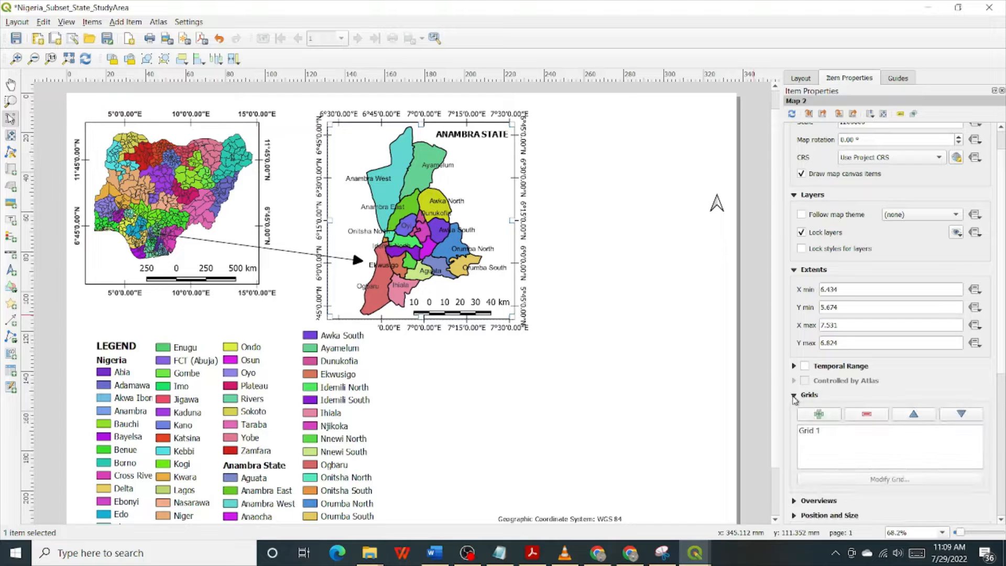
click(820, 432)
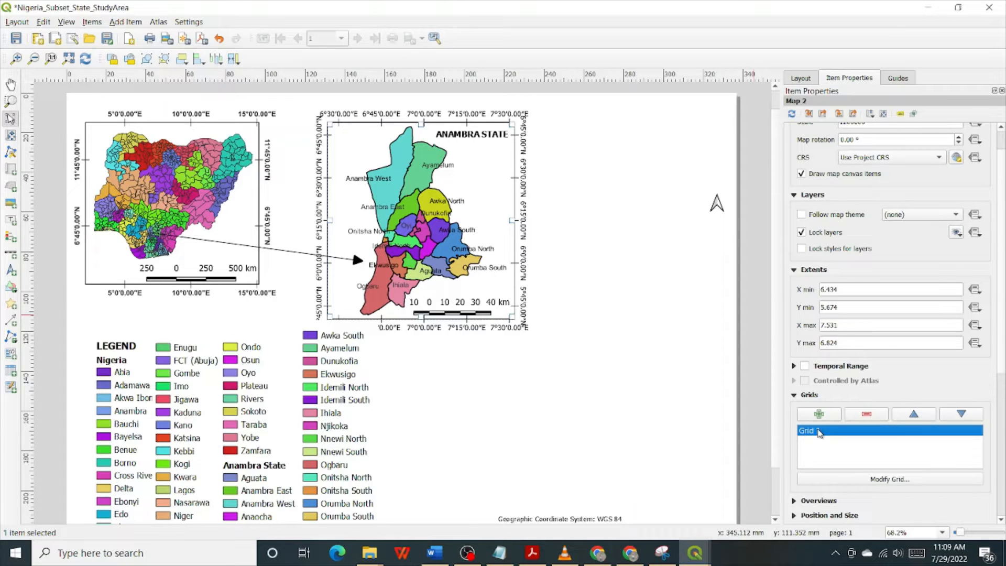
click(908, 476)
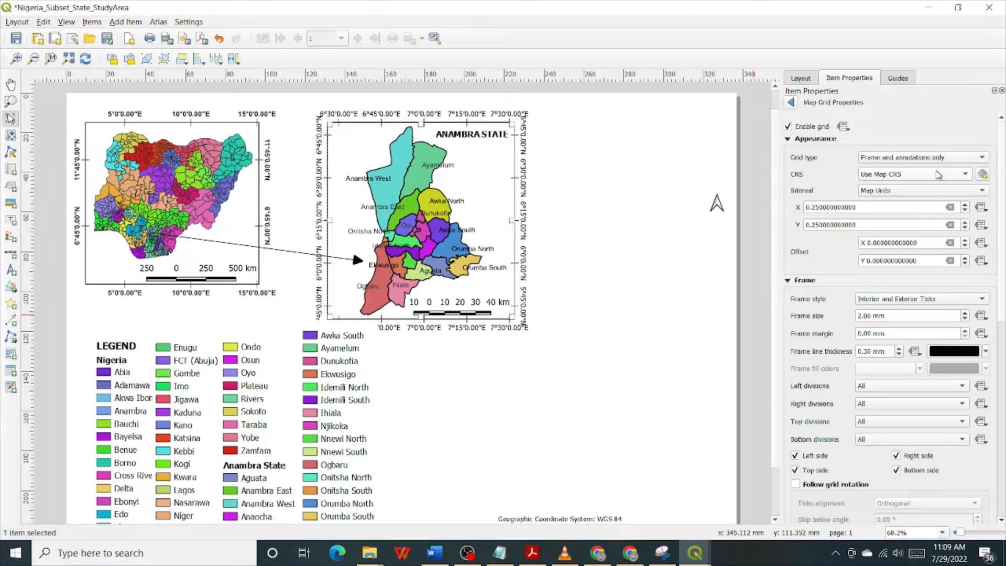
Step: Try X intervals of 0.1 and 1 map units for the Anambra State map grid
click(815, 209)
key(BackSpace)
text(1)
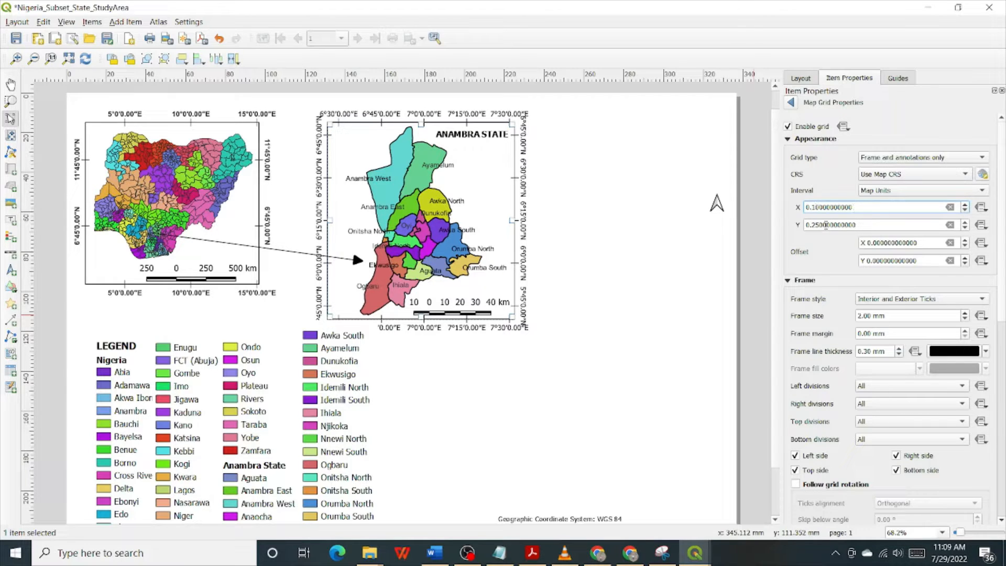
key(Tab)
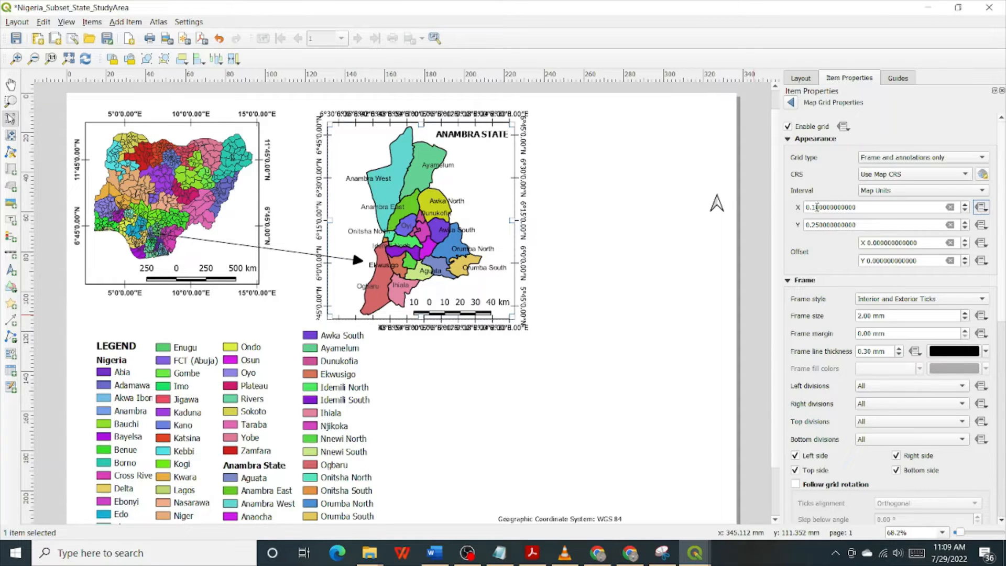
click(817, 207)
key(BackSpace)
text(1)
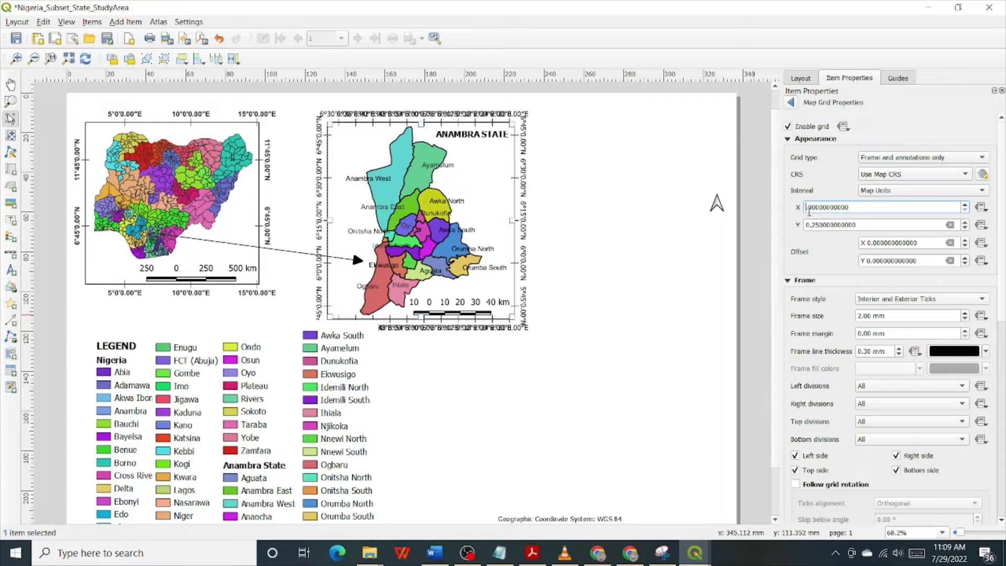
text(1)
key(Tab)
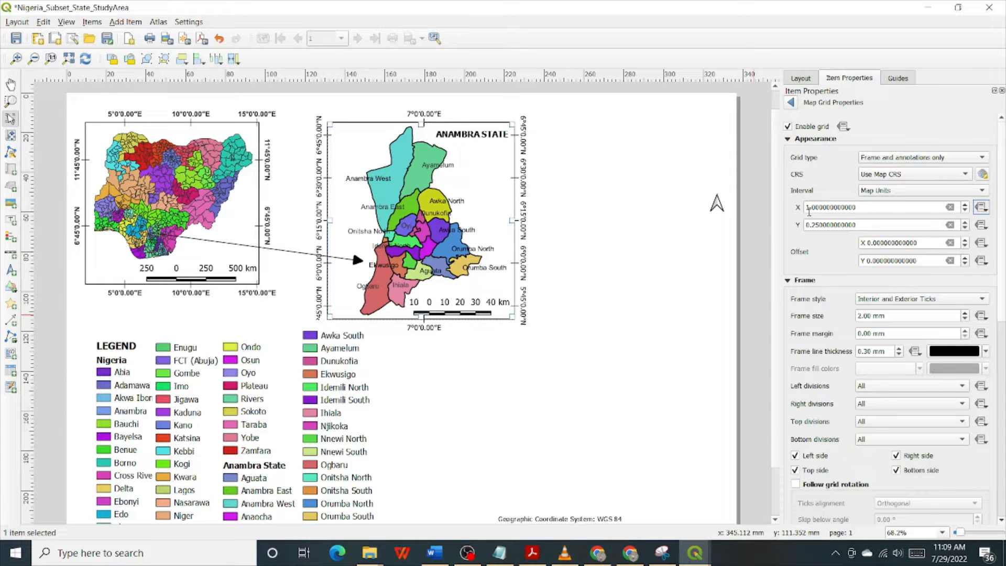
Step: Set both the X and Y intervals of the Anambra State map grid to 0.5 map units
click(809, 209)
key(Delete)
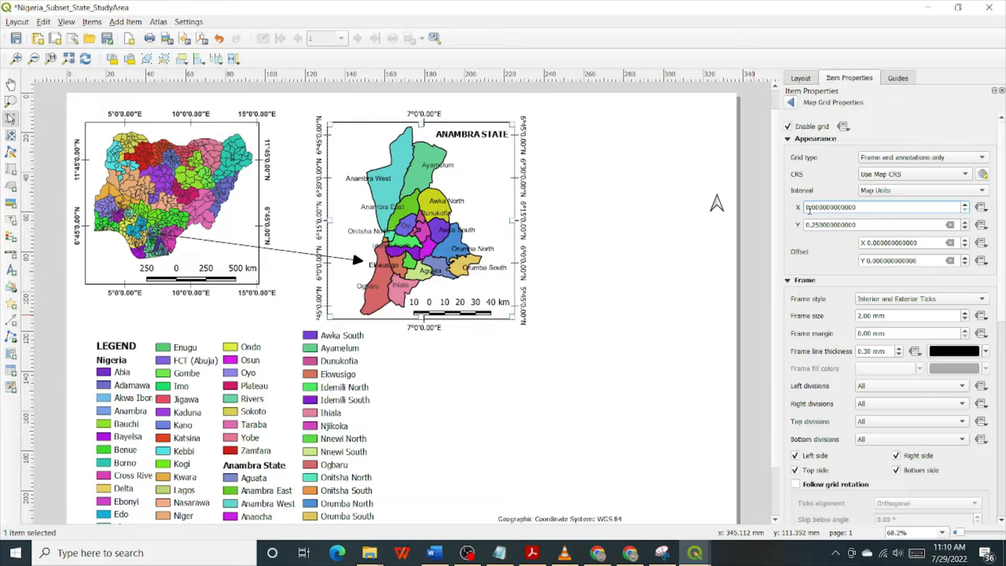
text(5)
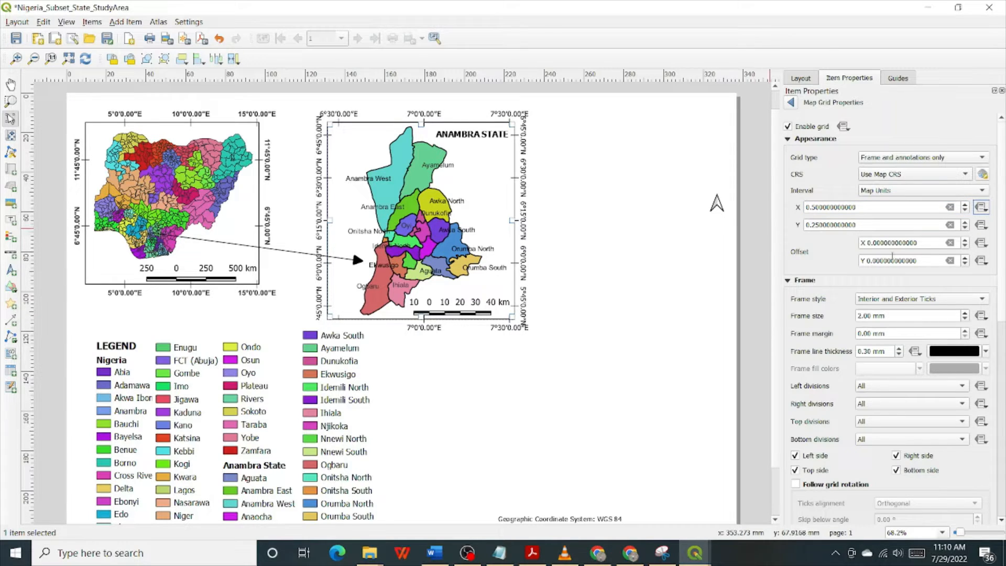
click(818, 226)
key(BackSpace)
key(BackSpace)
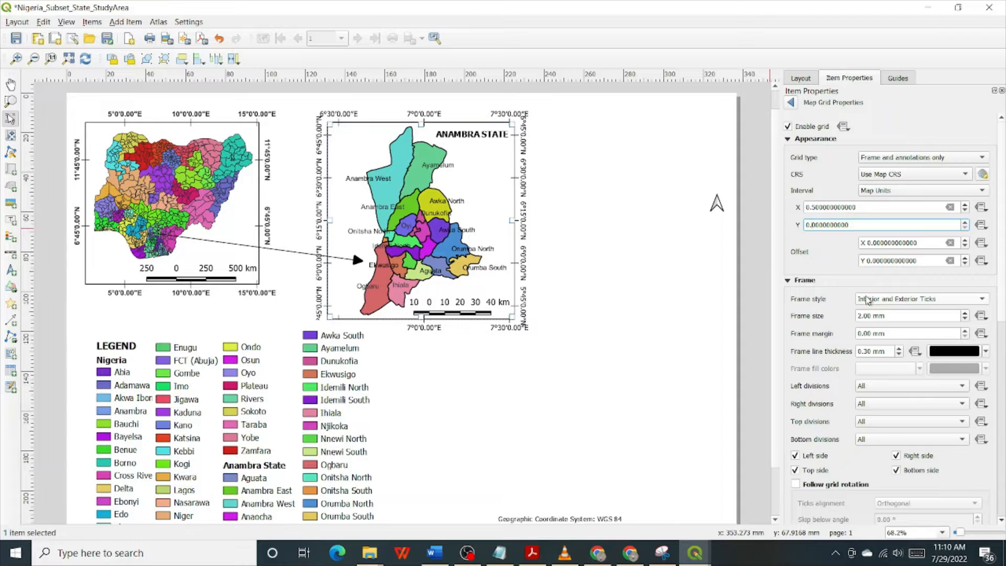
text(5)
key(Tab)
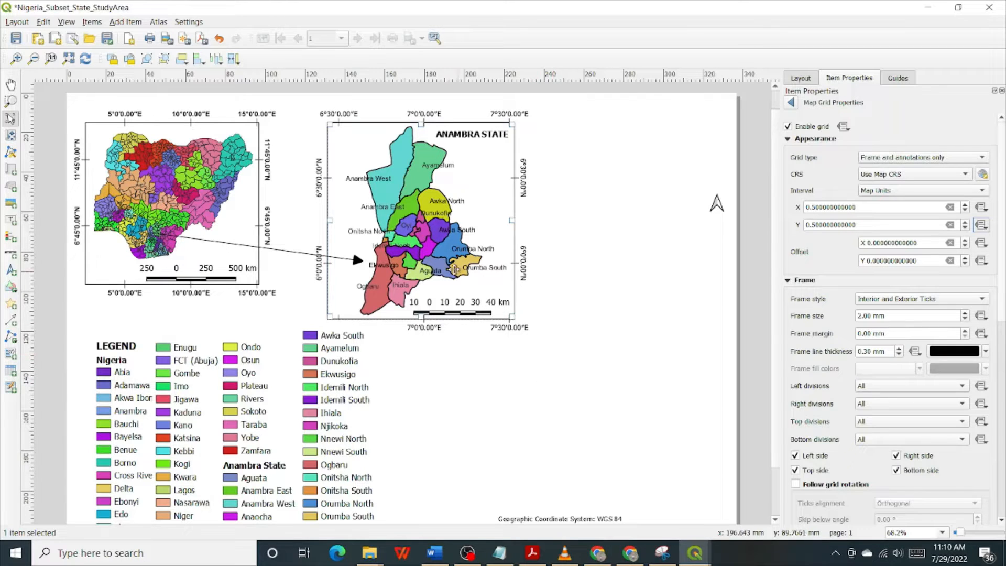
Step: Select the Anambra State map with its label and scale bar, and shift them together to the right, away from the Nigeria map
drag(305, 106, 513, 210)
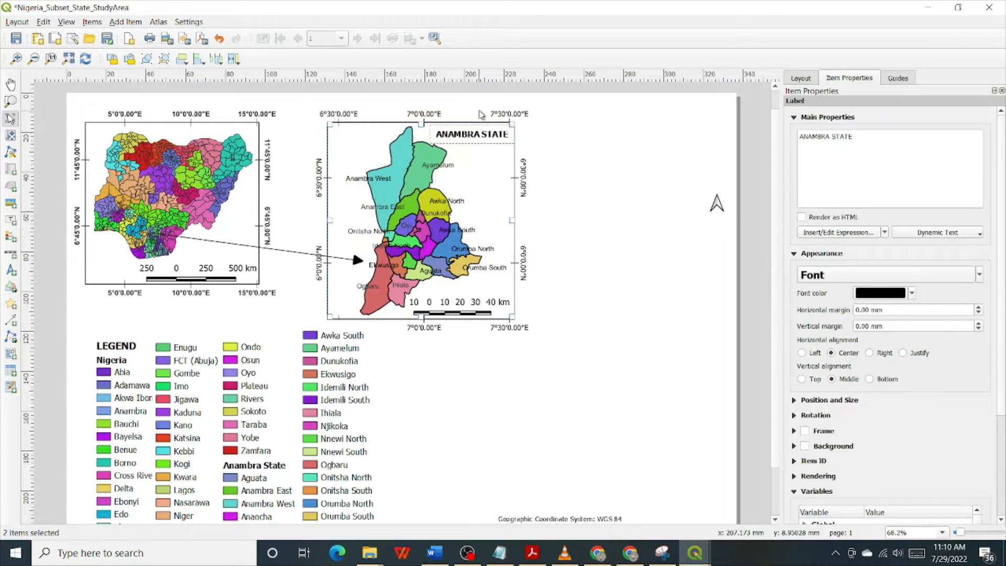
drag(468, 96, 489, 376)
key(Right)
key(Right)
key(Right)
key(Right)
key(Right)
key(Right)
key(Right)
key(Right)
key(Right)
key(Right)
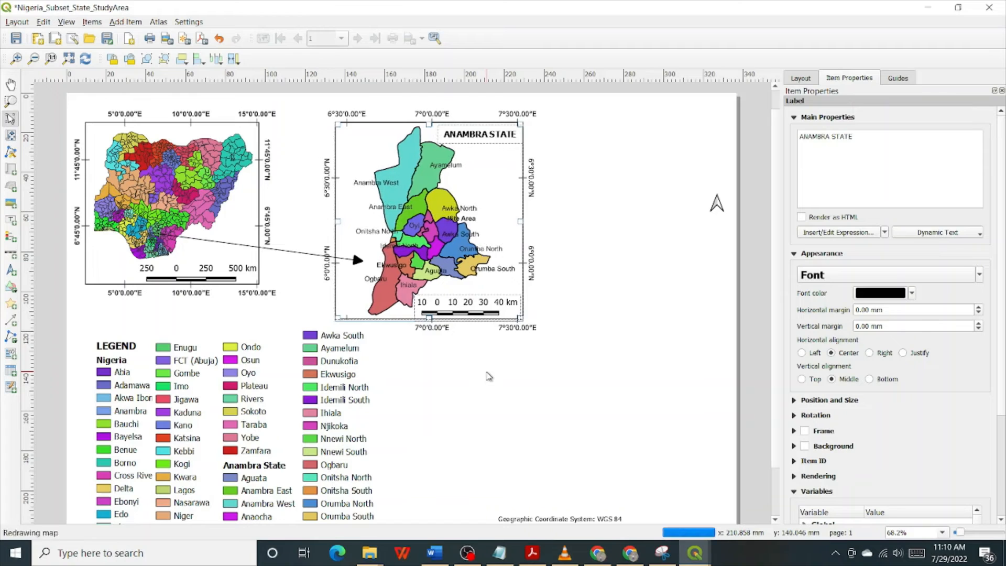
key(Right)
key(Right)
key(Right)
key(Right)
key(Right)
key(Right)
key(Right)
key(Right)
key(Right)
key(Right)
key(Right)
key(Right)
key(Right)
key(Right)
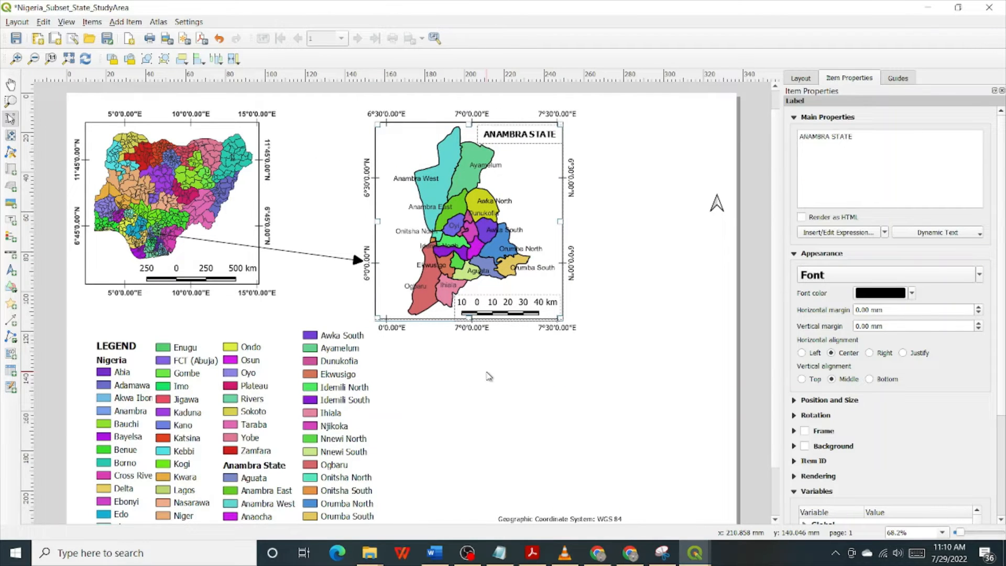
key(Right)
key(Right)
key(Right)
key(Right)
key(Right)
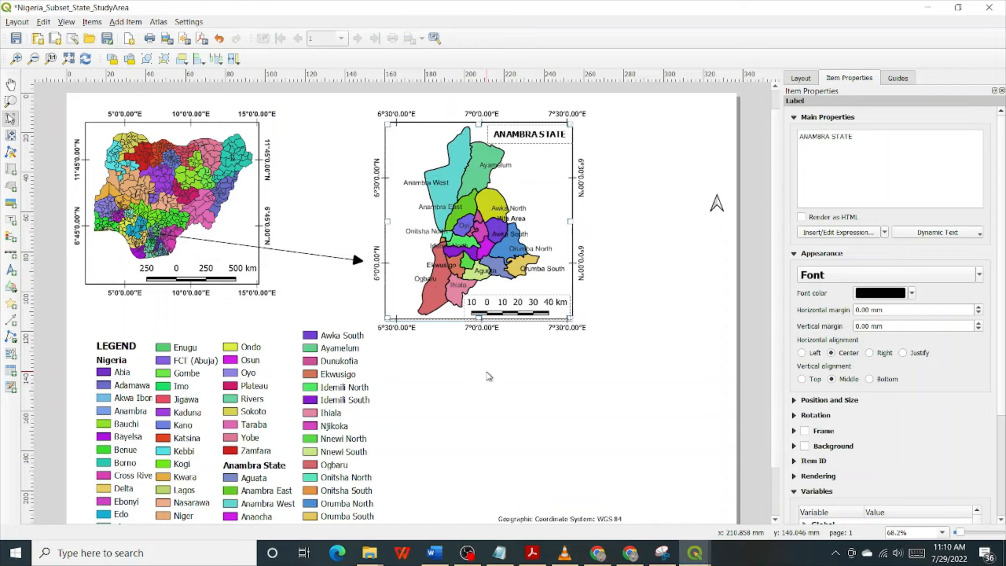
key(Right)
key(Right)
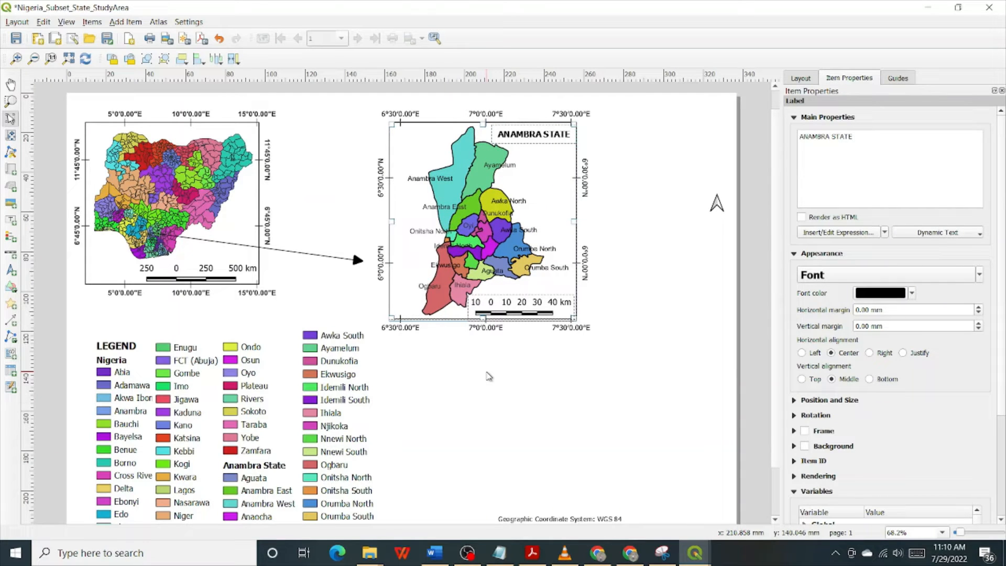
Step: Try stretching the connecting arrow to the frame of the Anambra State map and flattening it, and undo these resizes
click(355, 257)
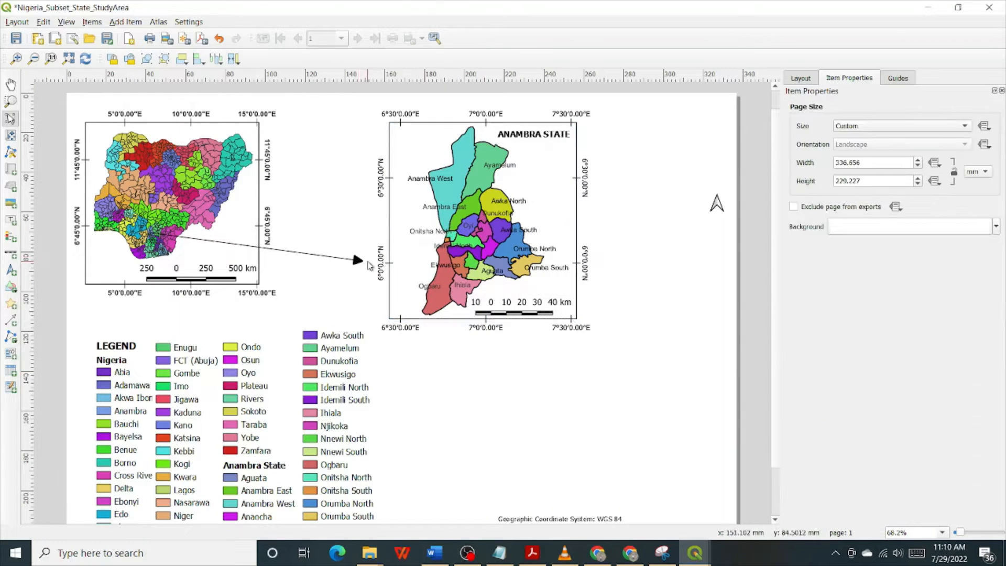
click(329, 255)
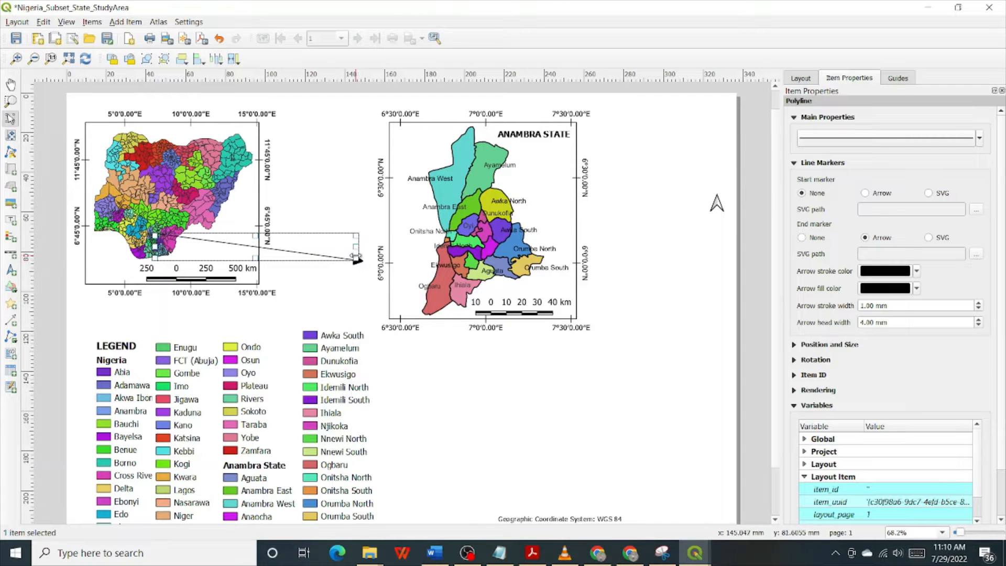
drag(357, 256, 392, 220)
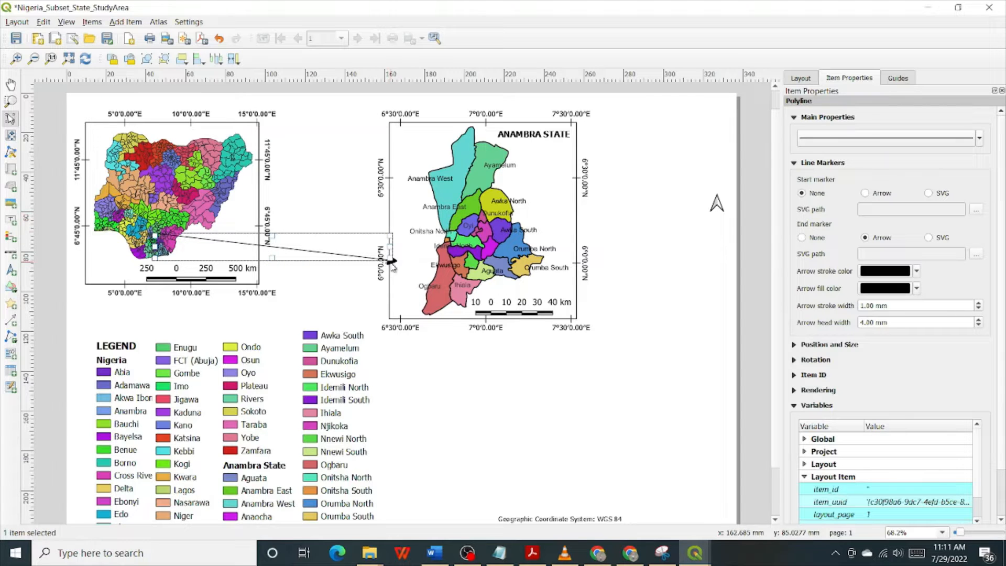
drag(392, 258, 396, 239)
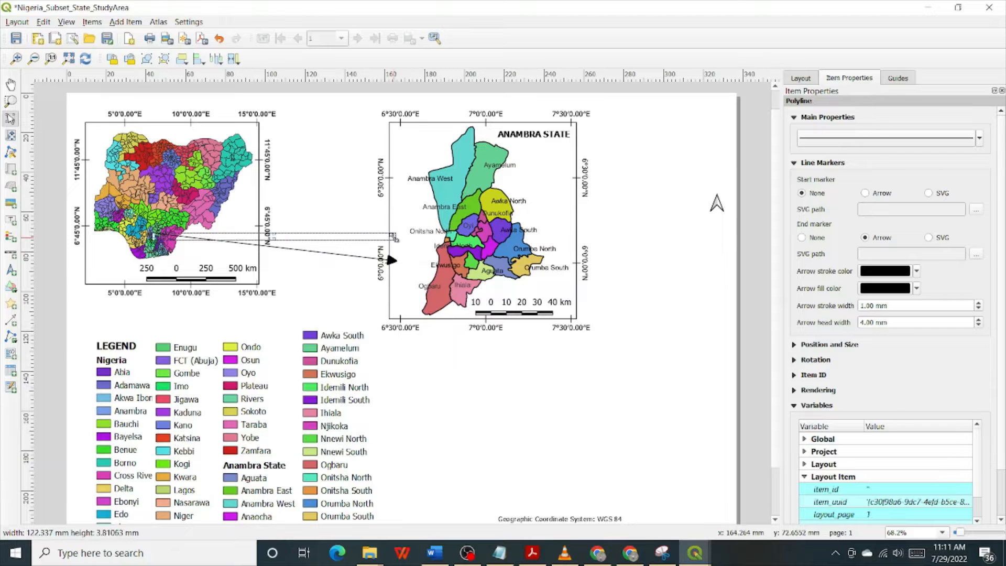
drag(396, 240, 394, 238)
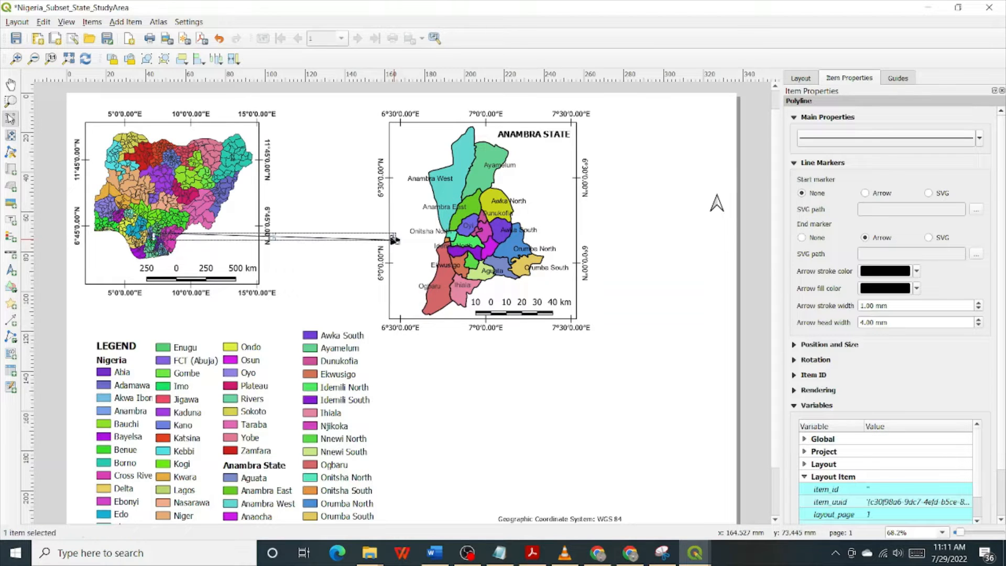
key(ctrl+z)
key(ctrl+z)
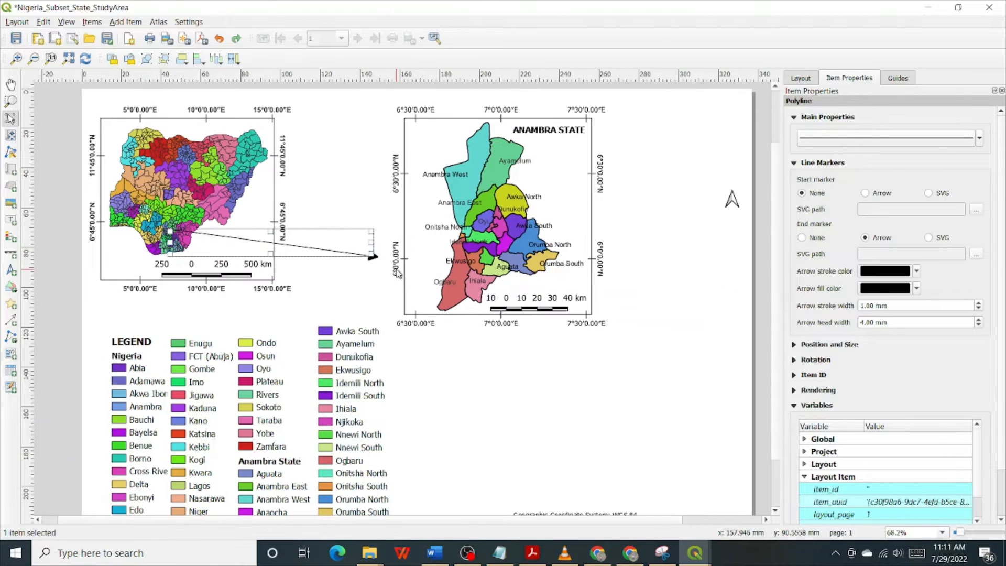
Step: Shift the Anambra State map with its label and scale bar left until its frame meets the tip of the arrow
click(397, 273)
key(Left)
key(Left)
key(Left)
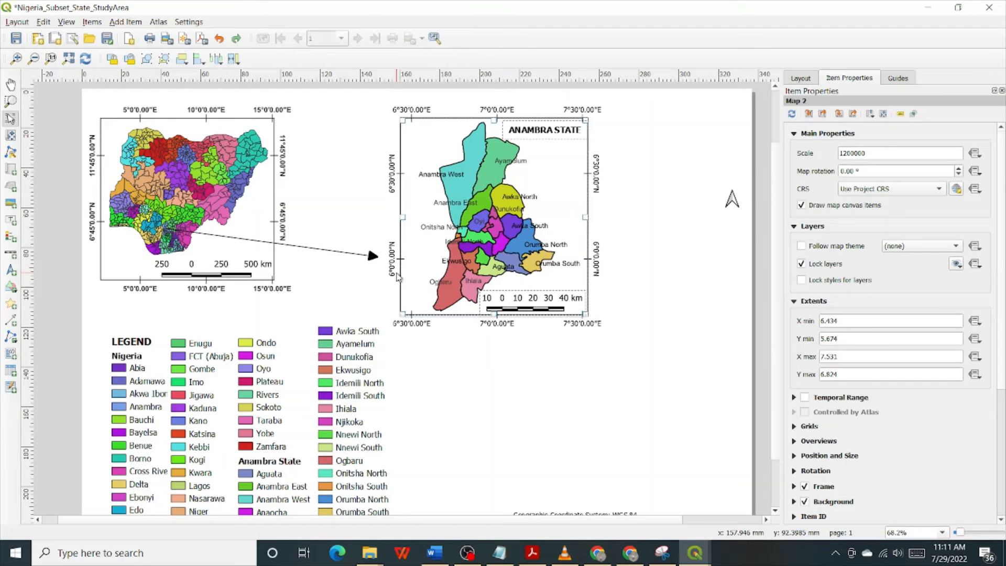
key(Left)
key(Left)
key(Left)
key(Left)
key(Left)
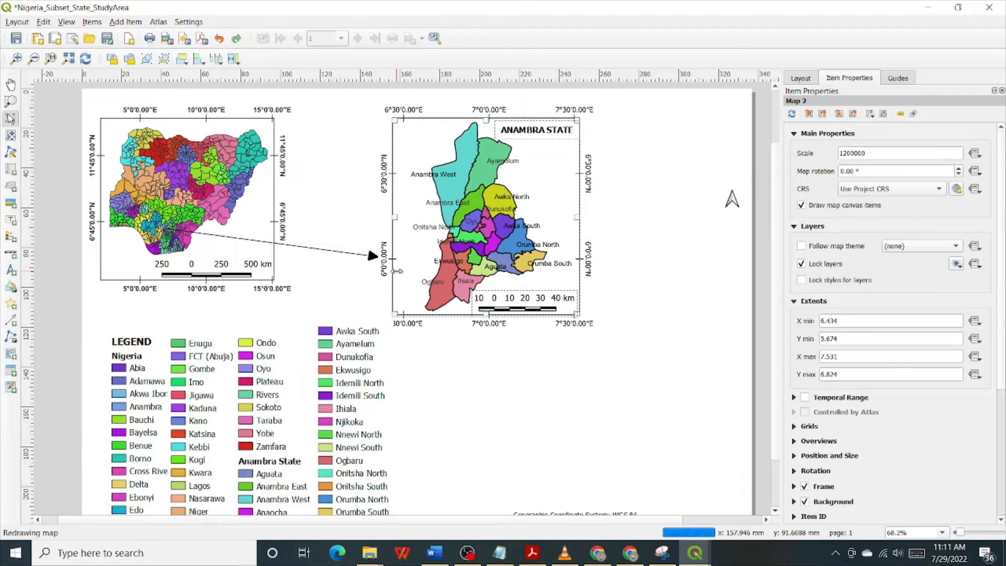
key(Left)
key(Left)
key(Left)
key(Left)
key(Left)
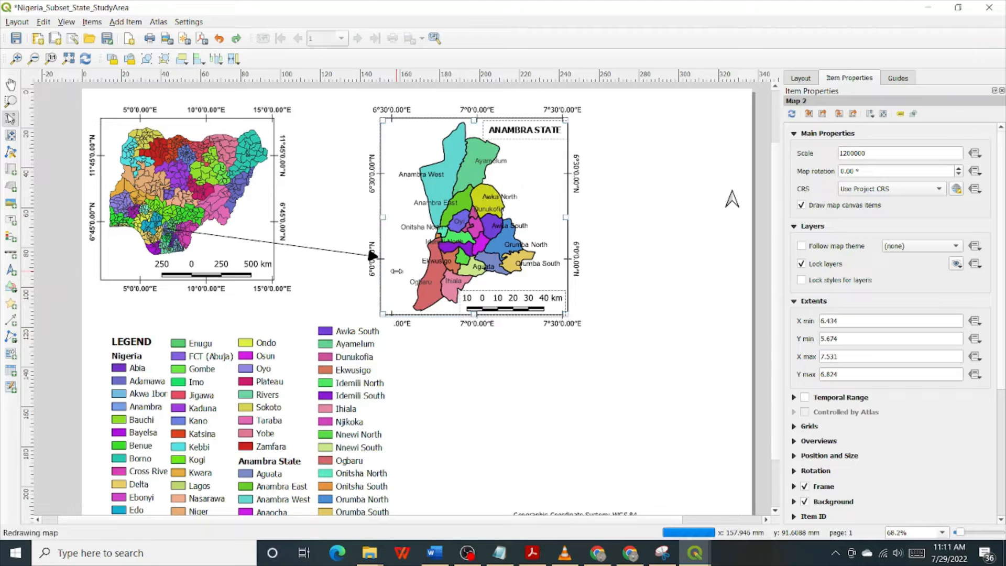
key(Left)
key(Left)
key(Left)
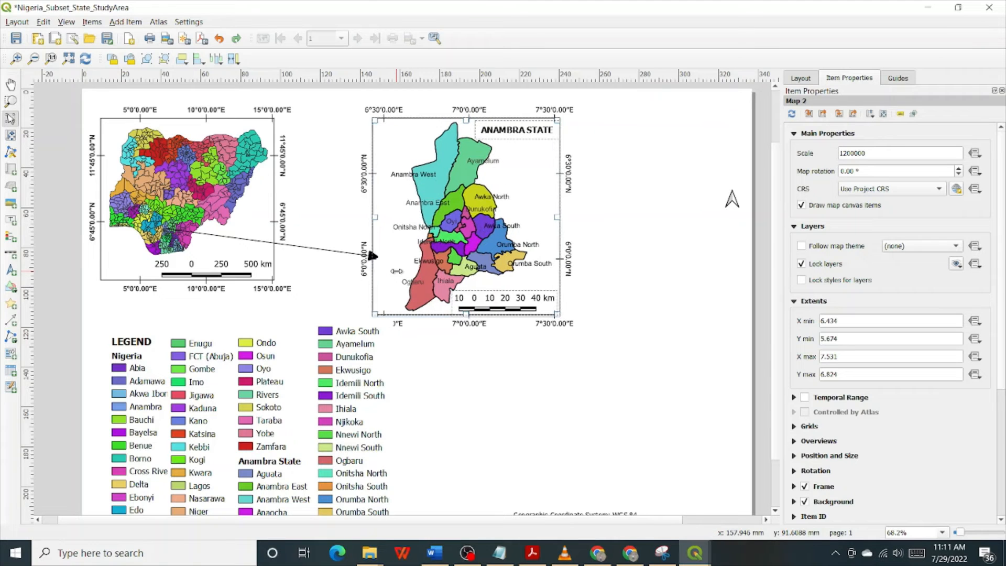
key(Left)
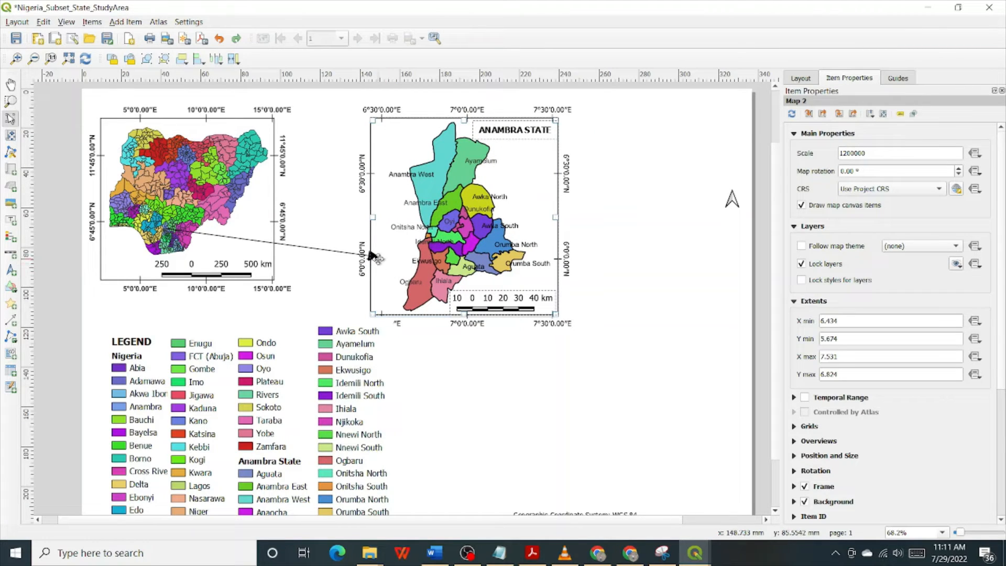
Step: Reduce the height of the connecting arrow to about 6 mm so it runs nearly level to the Anambra State map
drag(321, 225, 374, 241)
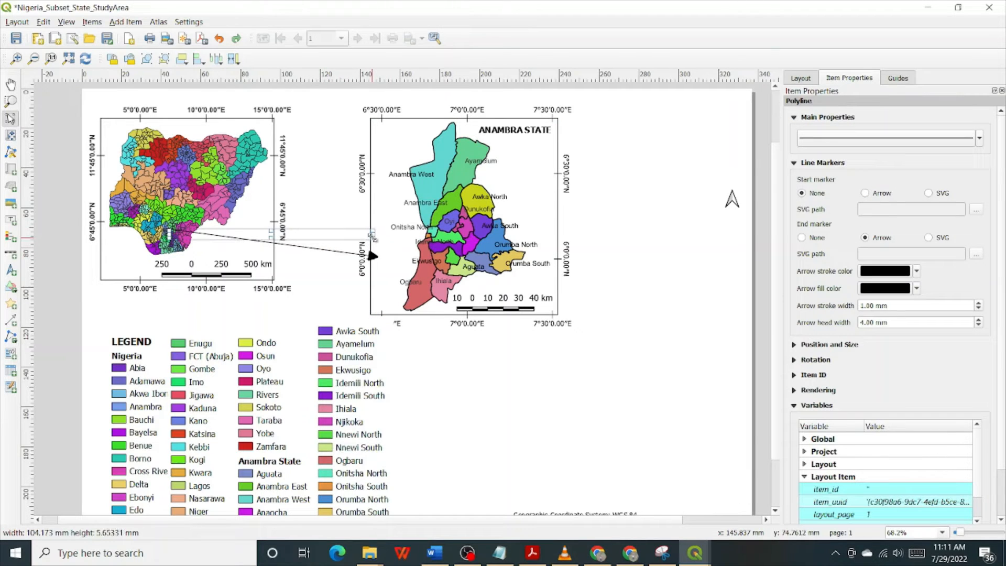
click(441, 366)
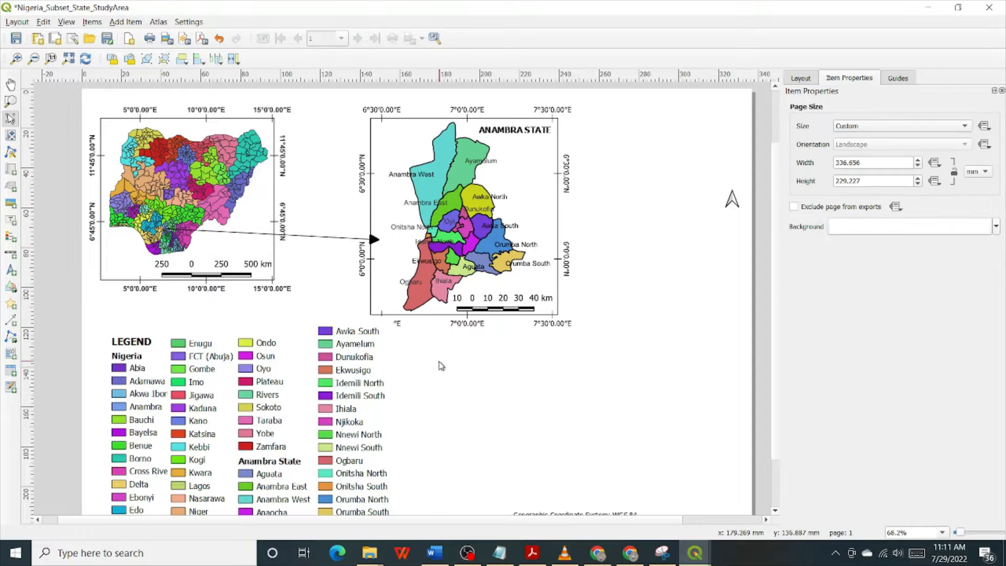
click(733, 199)
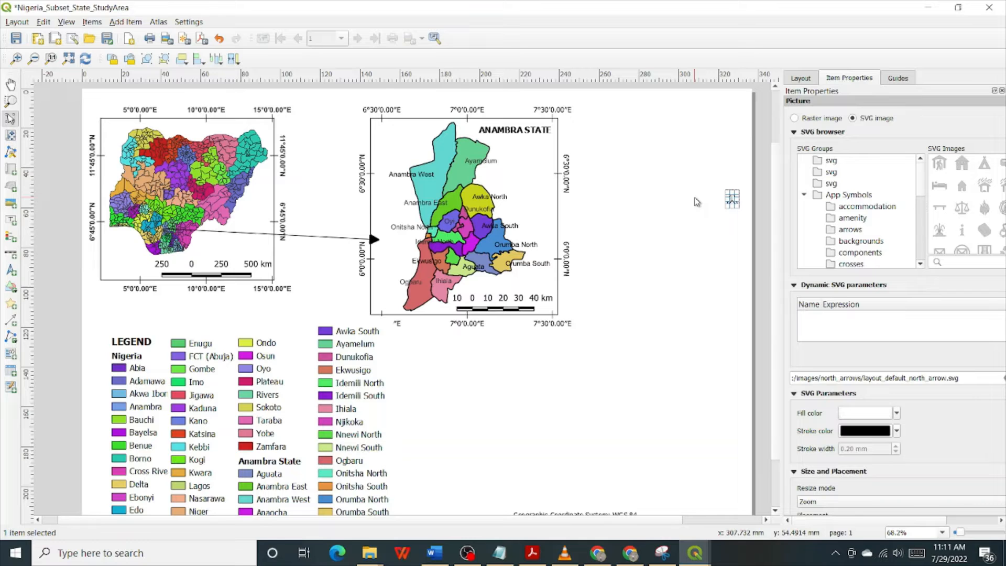
Step: Move the "ADMINISTRATIVE MAP OF NIGERIA" title label from above the page onto the page, beside the Anambra State map
scroll(775, 112, up, 1)
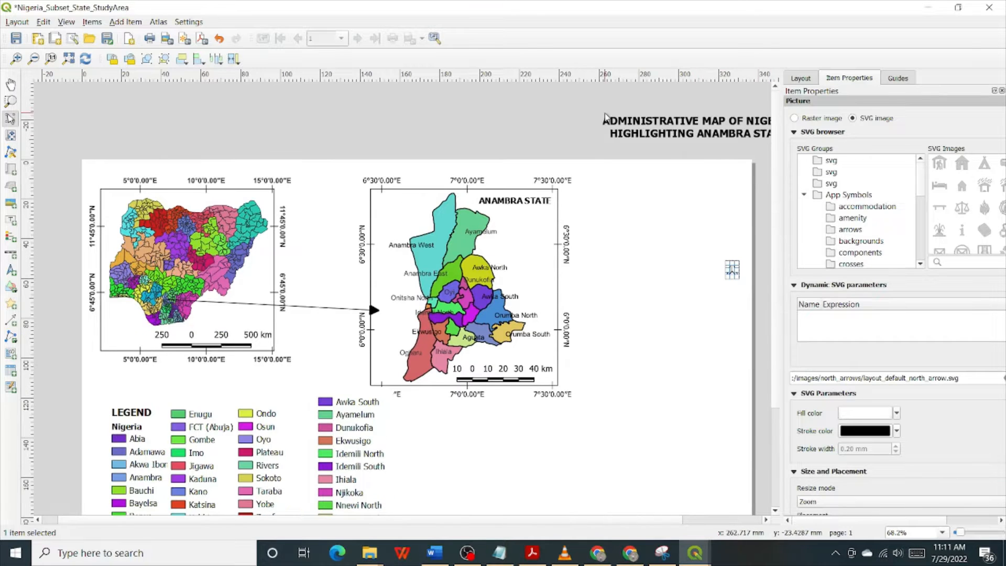
click(649, 216)
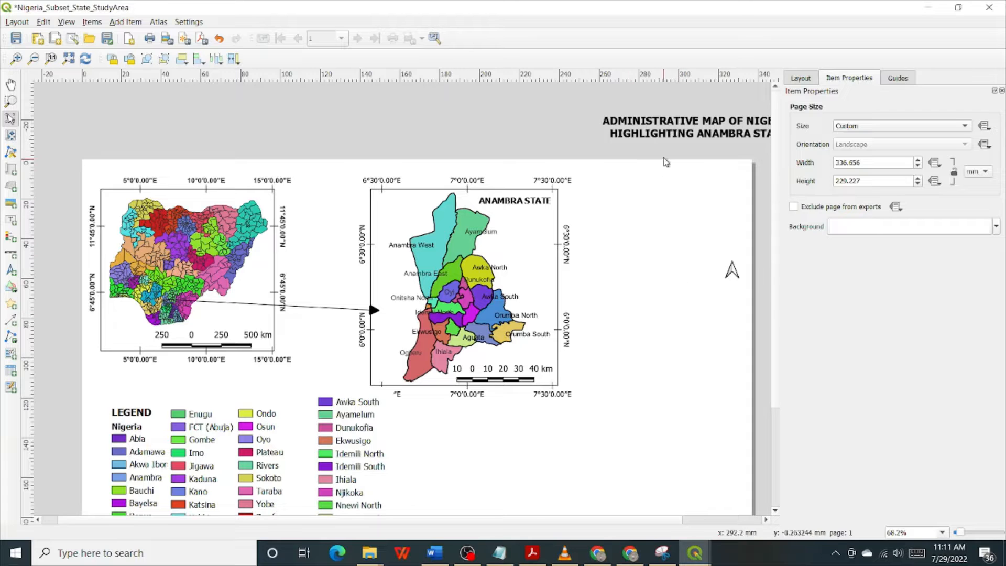
drag(673, 128, 648, 191)
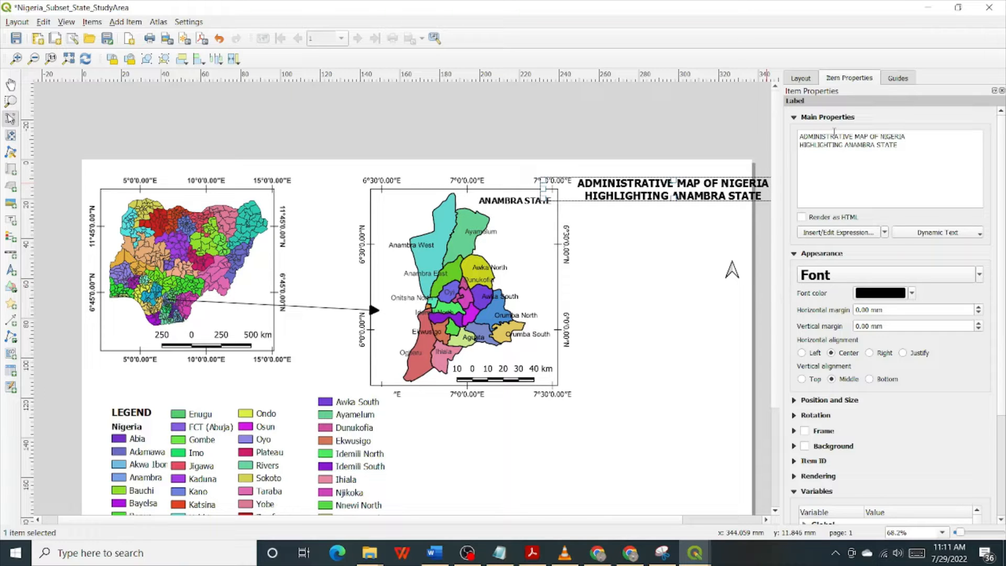
Step: Add "MAP OF TJE STUDY AREA" as a new first line of the title label
text(MA)
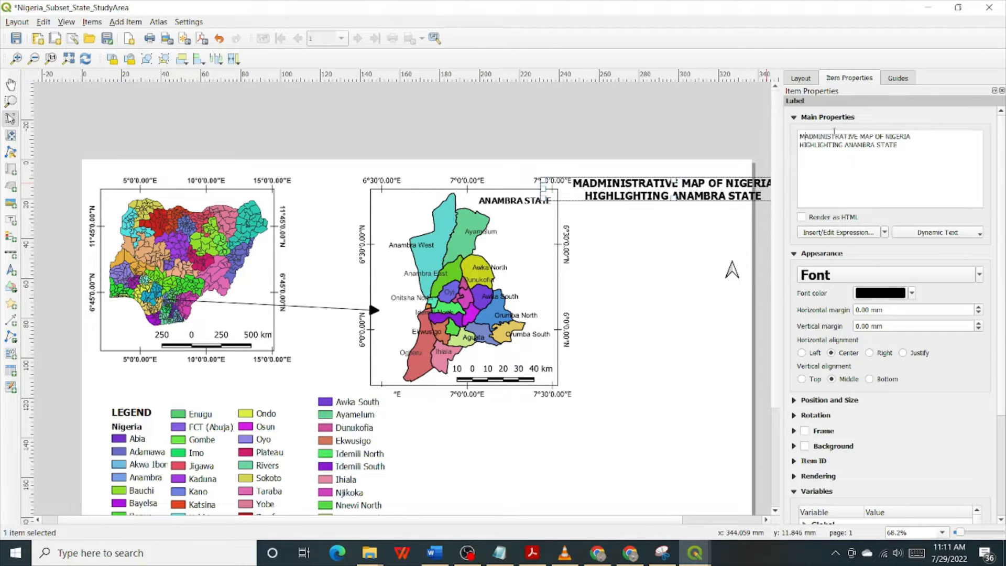
text(P O)
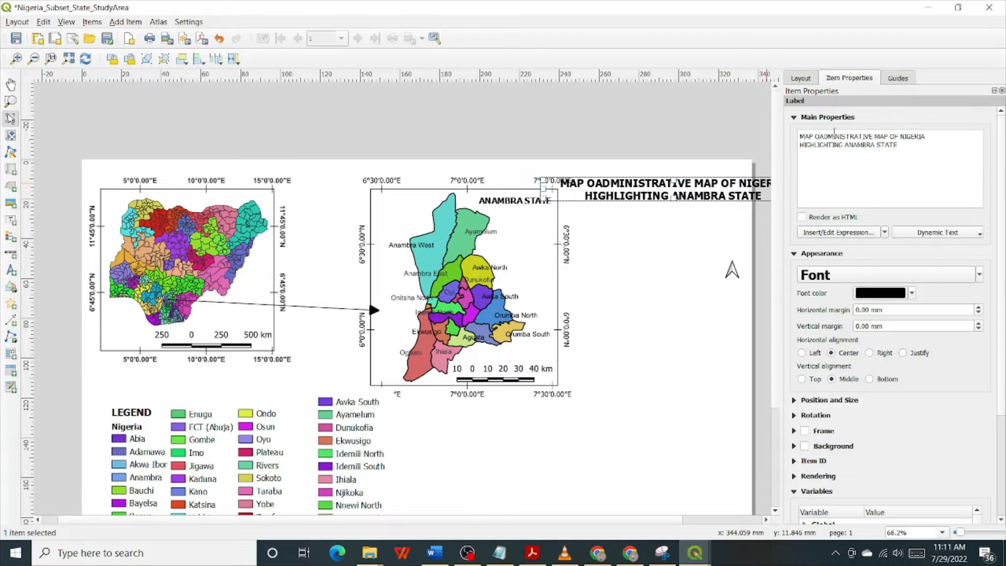
text(F TJE ST)
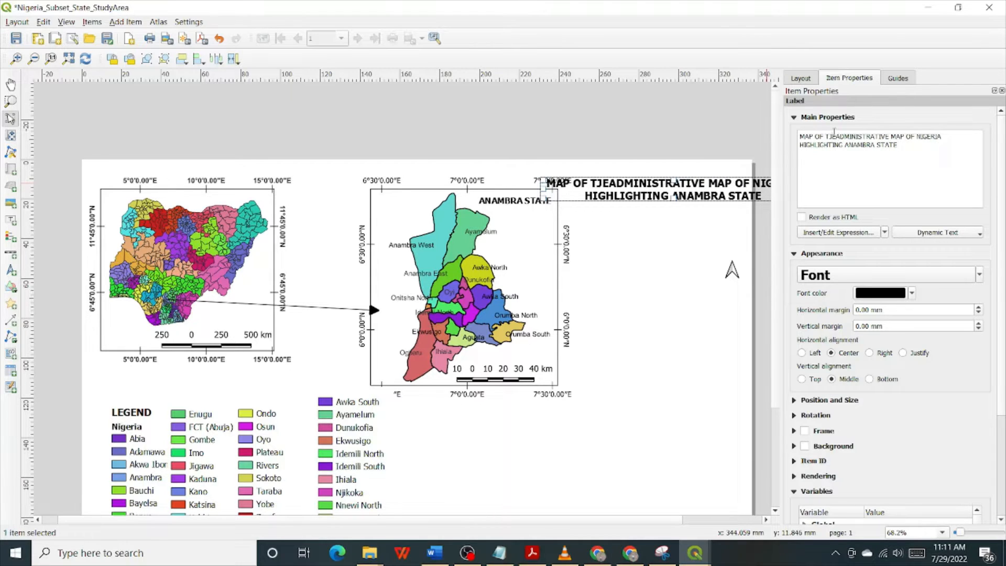
text(ID)
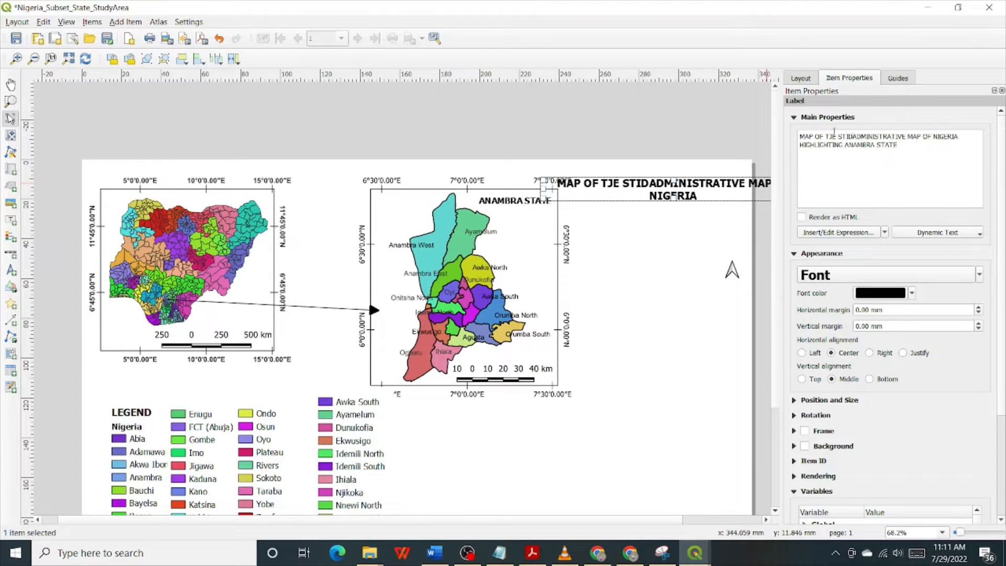
key(BackSpace)
key(BackSpace)
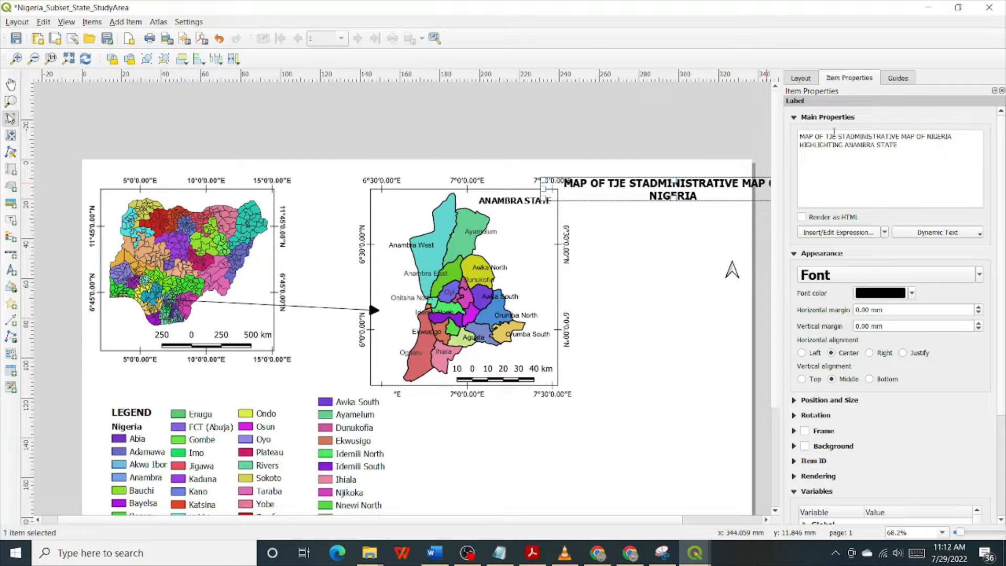
text(UDY ARE)
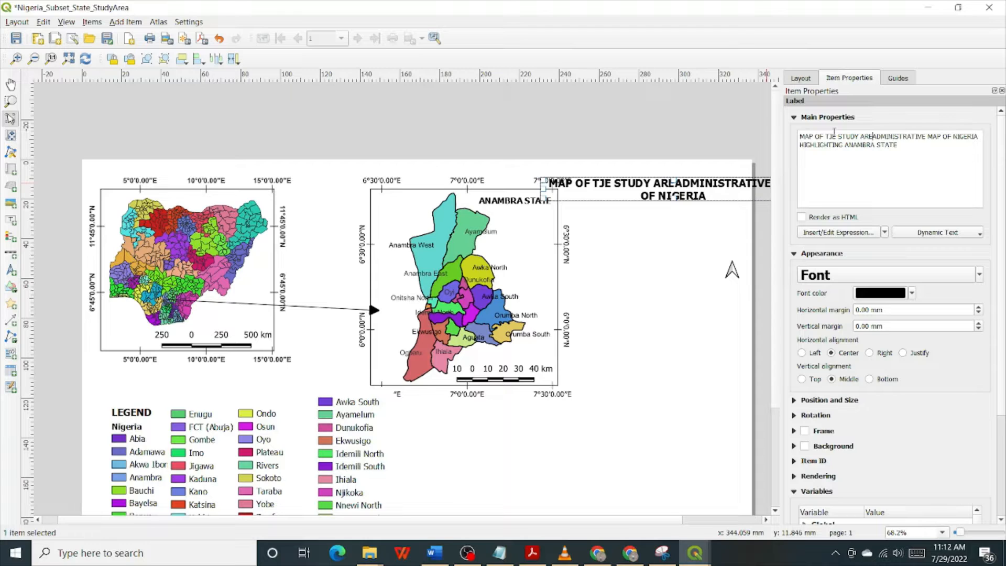
text(A)
key(Return)
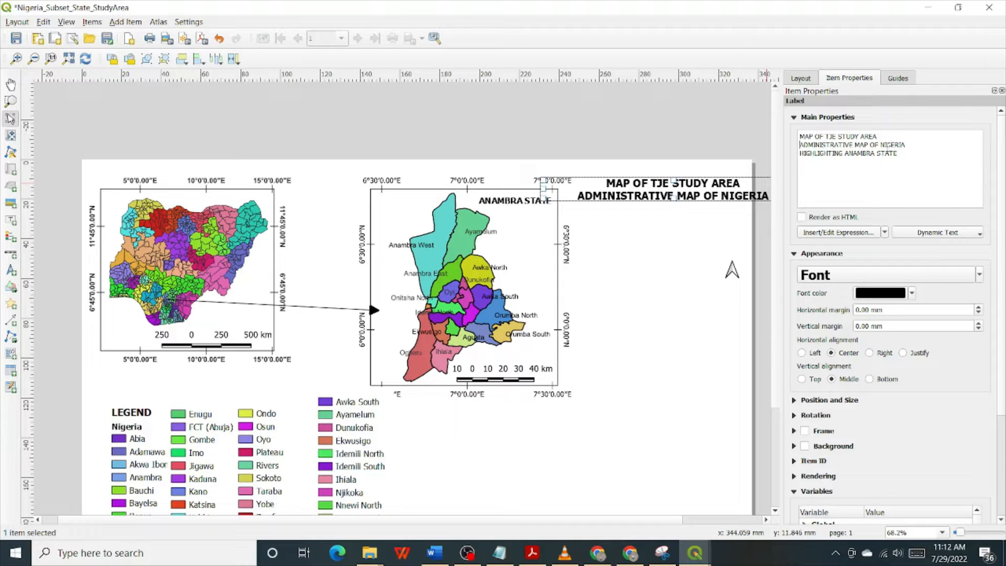
Step: Insert "SHOWING THE" as the second line of the title label, above the "ADMINISTRATIVE MAP OF NIGERIA" line
text(SHOWING )
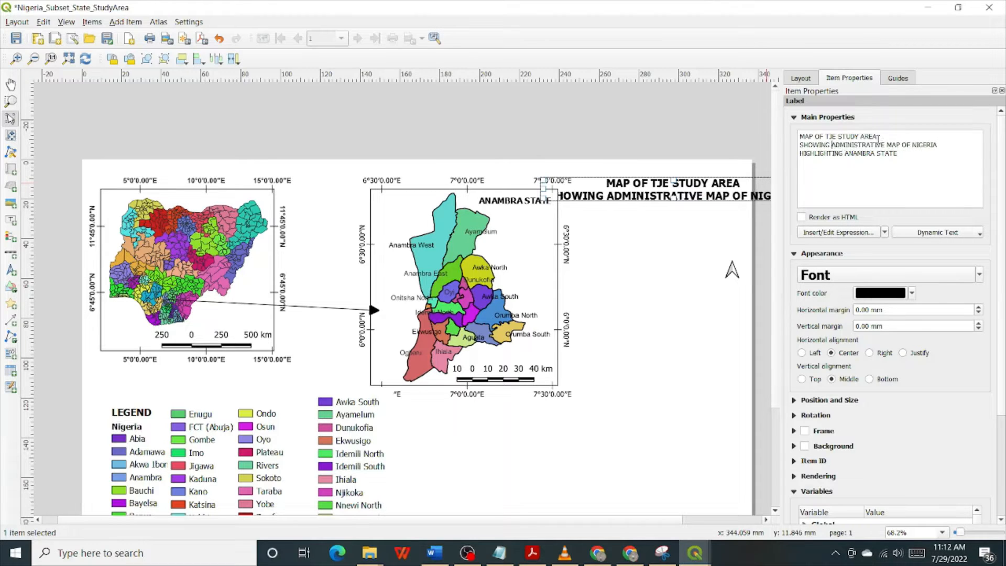
text(THE)
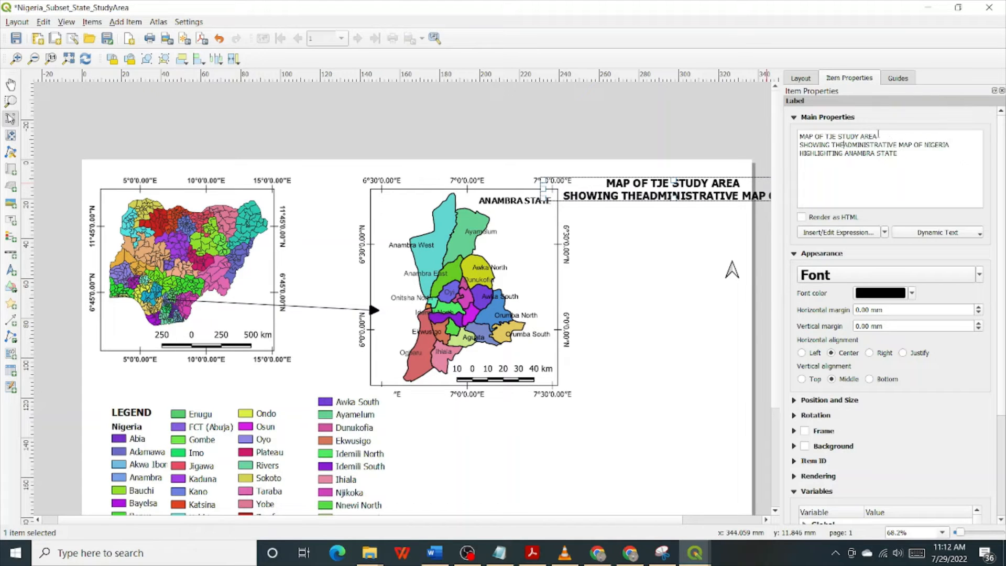
key(Return)
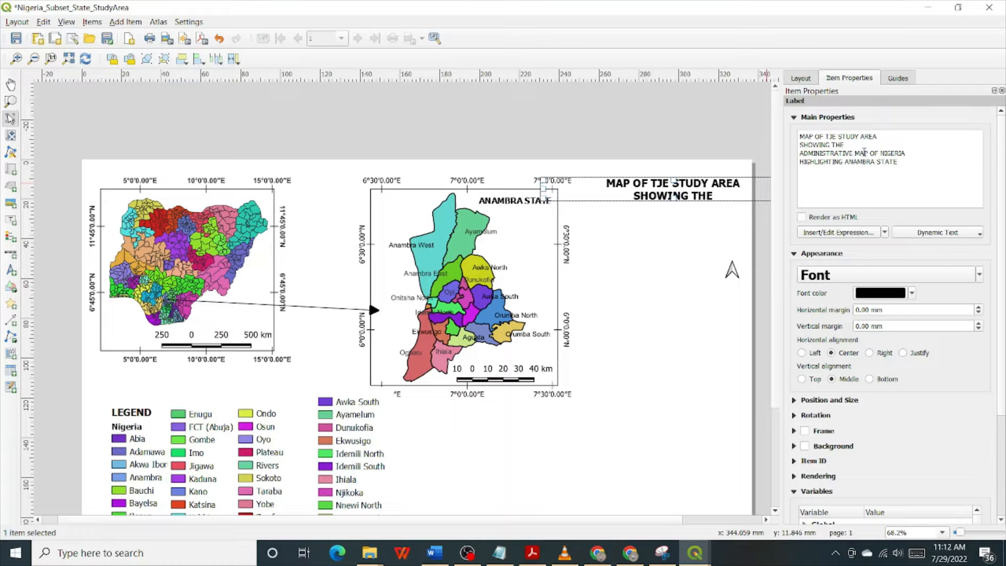
Step: In the title label, replace "MAP" with "UNITS" after "ADMINISTRATIVE", and replace "HIGHLIGHTING" with "AND" before "ANAMBRA STATE"
text(UNITS)
key(Delete)
key(Delete)
key(Delete)
key(Delete)
double_click(840, 160)
text(AN D)
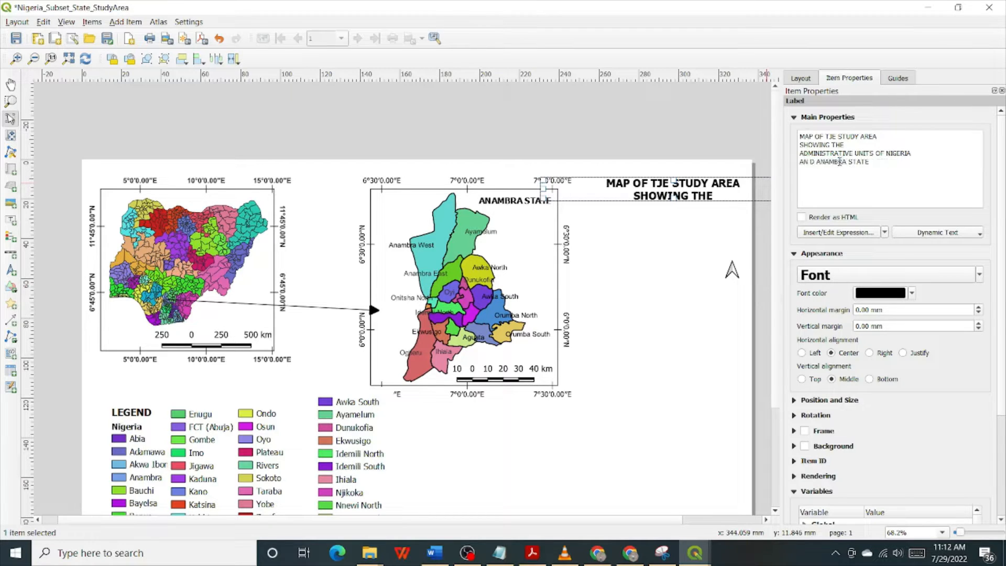
key(BackSpace)
key(BackSpace)
text(D)
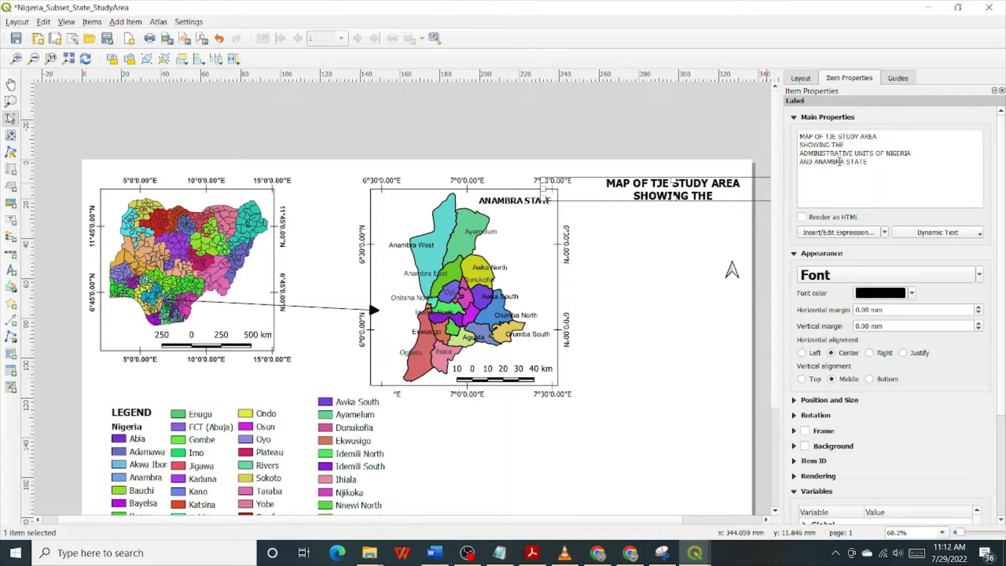
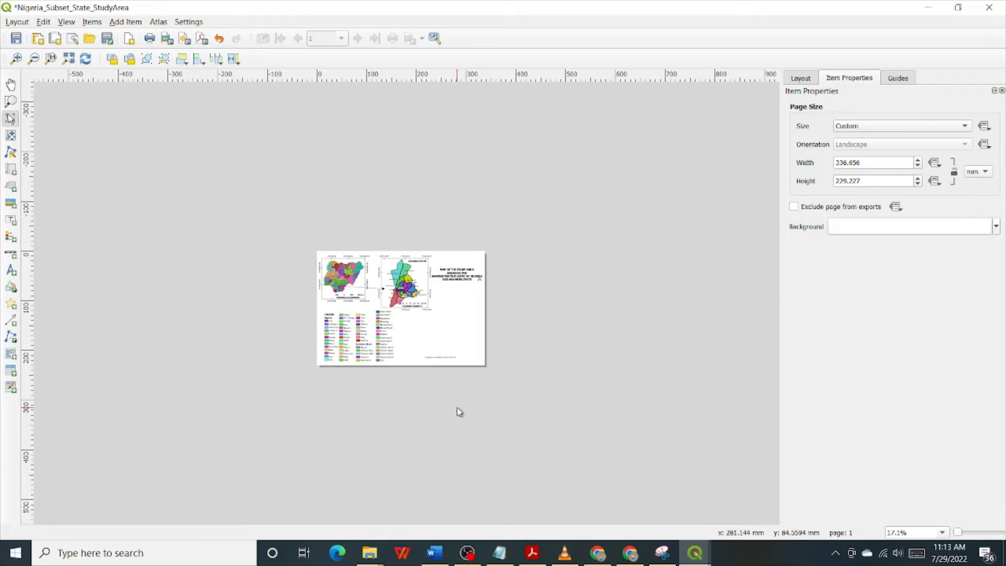
Step: Put "NIGERIA" on its own line in the title label, and move the label down and left, away from the north arrow
scroll(398, 320, up, 1)
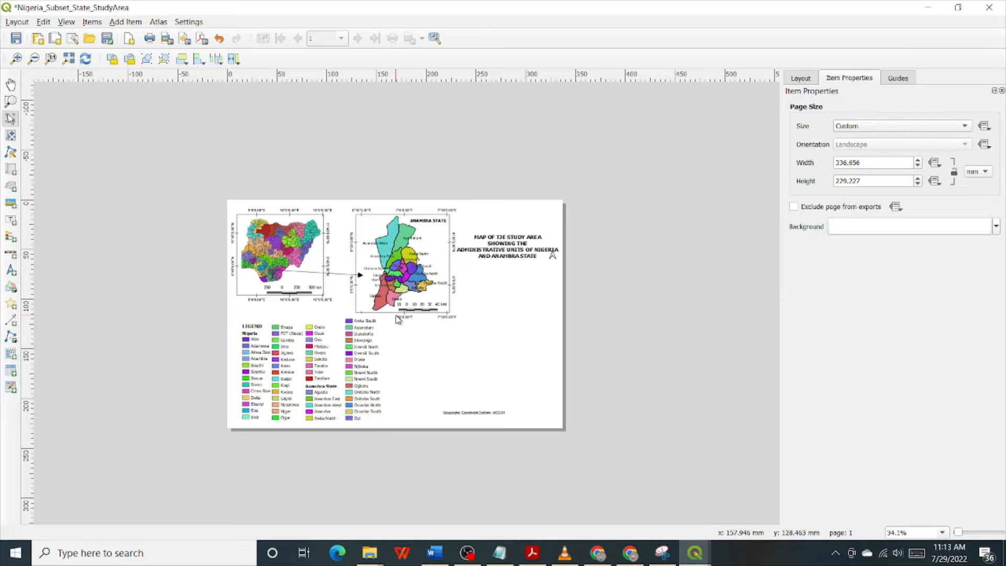
scroll(398, 319, up, 1)
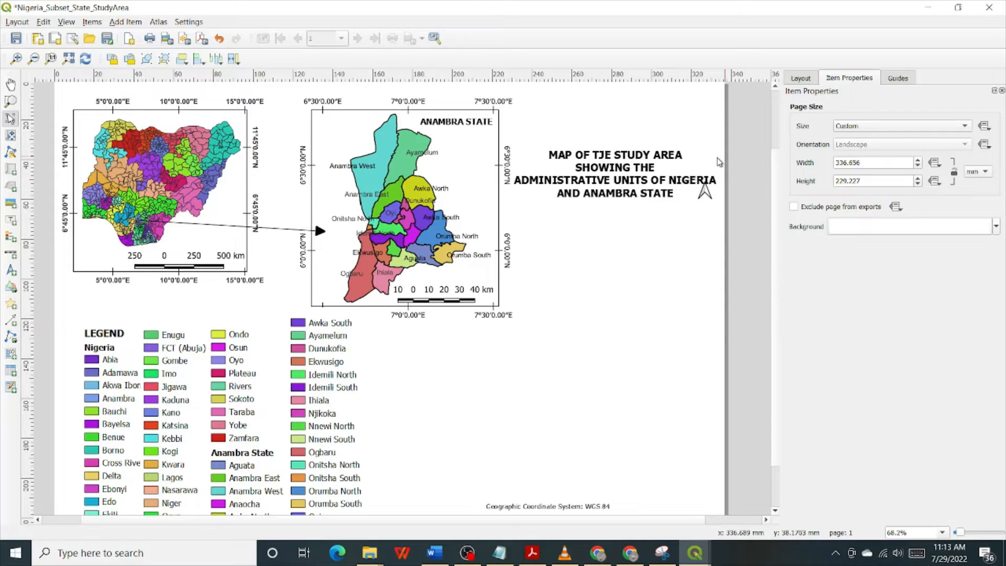
click(614, 168)
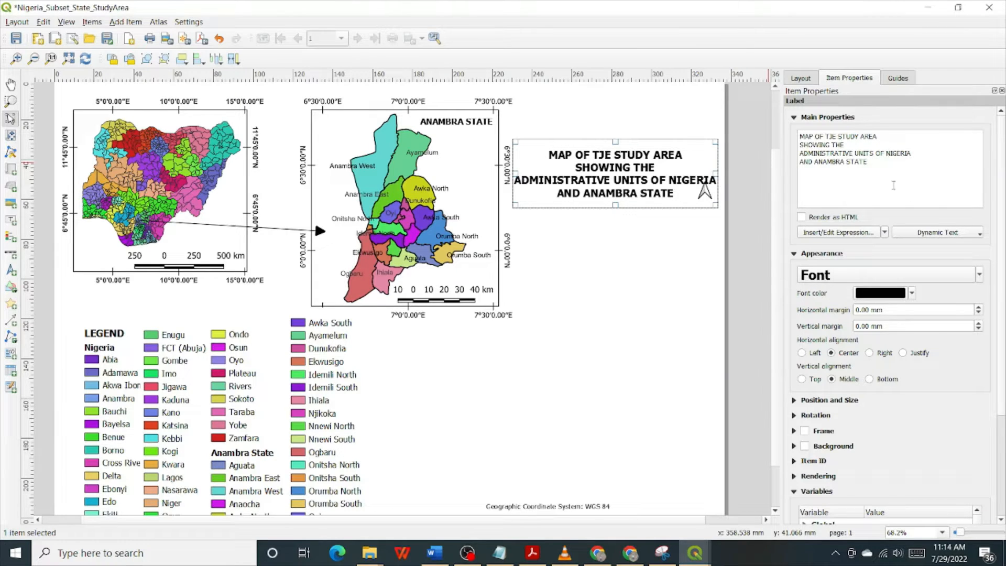
key(Return)
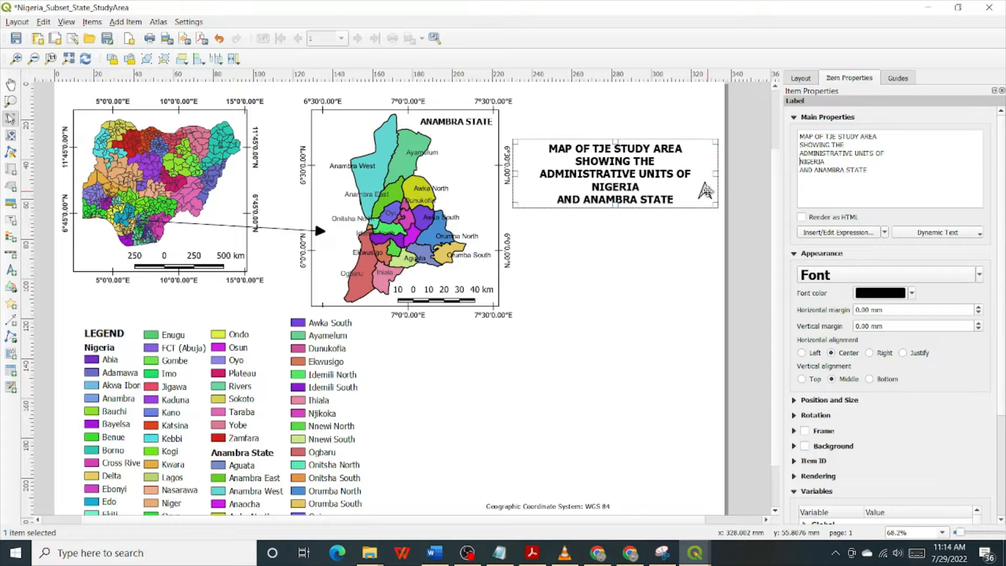
drag(707, 193, 643, 248)
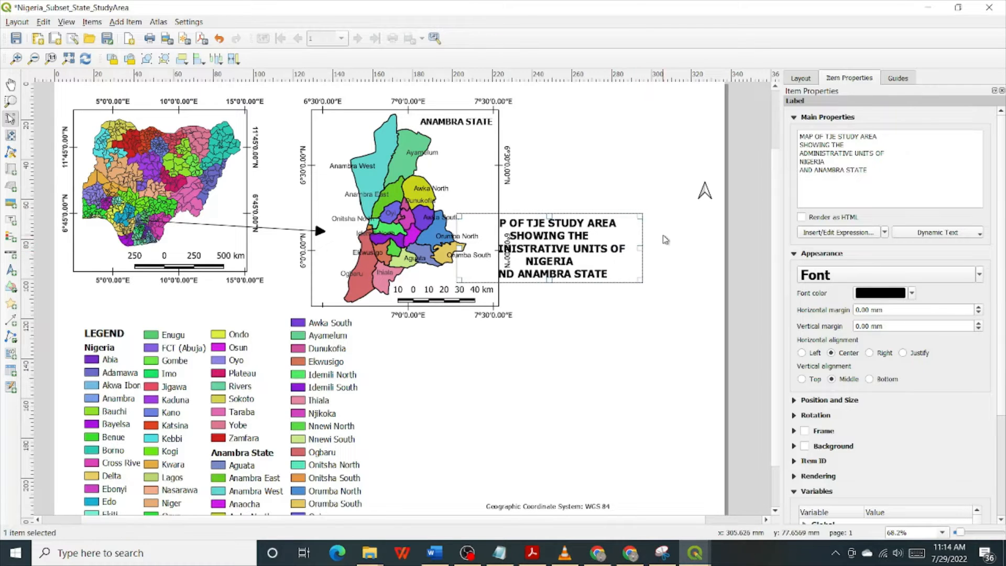
Step: Move the north arrow down out of the way and shift the title label up into the clear space beside the Anambra State map
click(711, 190)
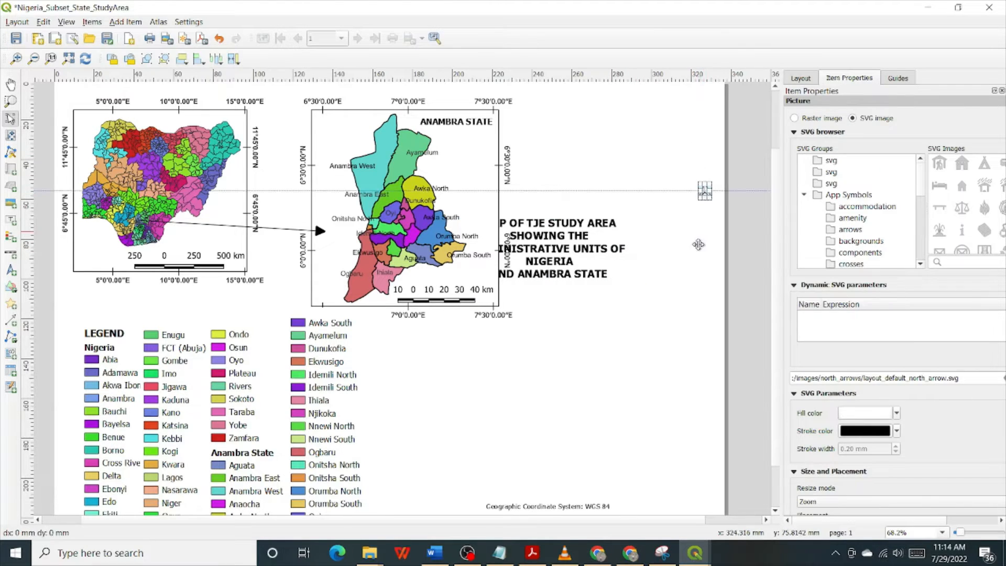
drag(578, 244, 643, 181)
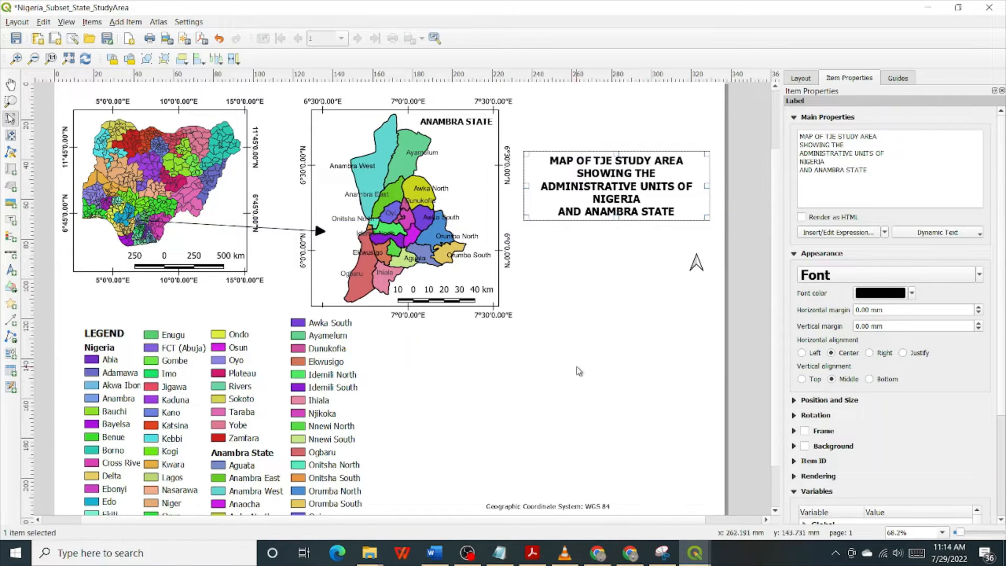
click(697, 264)
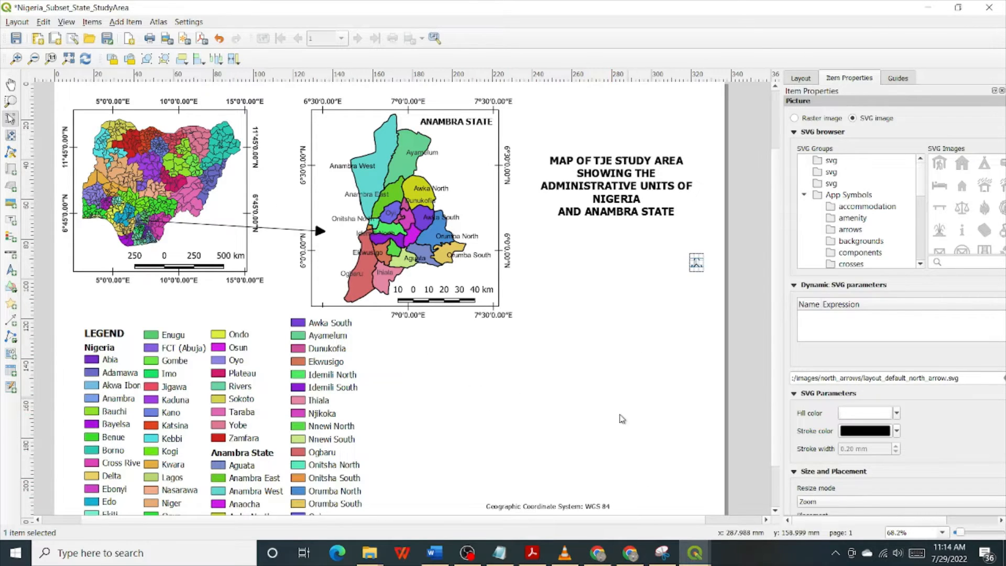
Step: Place the north arrow directly beneath the title and the "Geographic Coordinate System: WGS 84" label just below the arrow
click(560, 505)
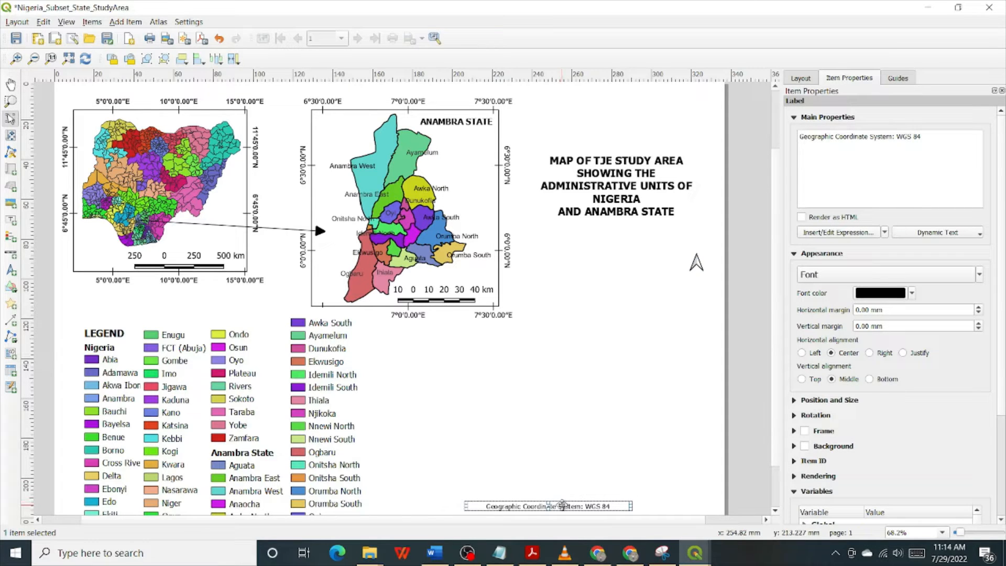
drag(561, 500, 615, 259)
click(698, 262)
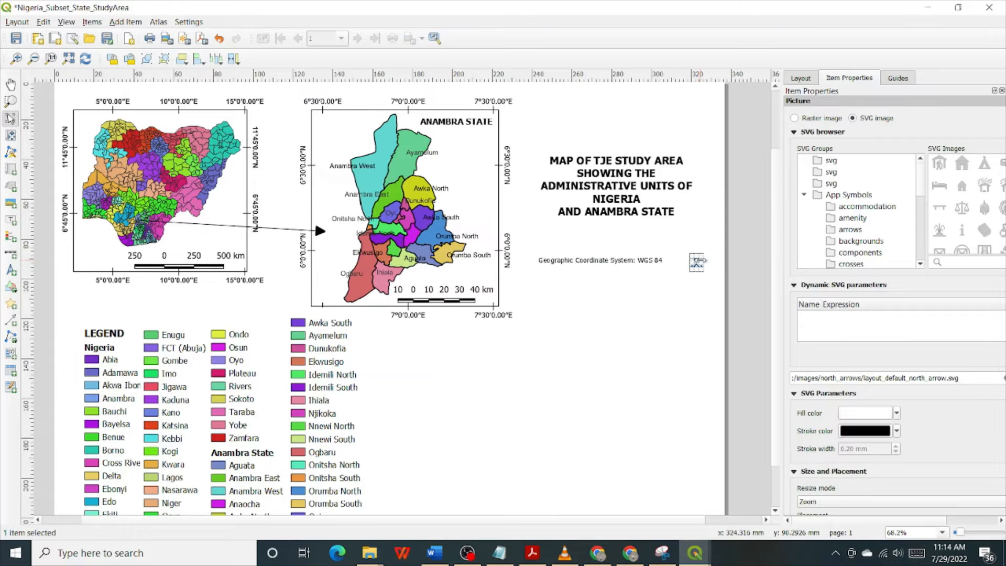
drag(697, 262, 607, 234)
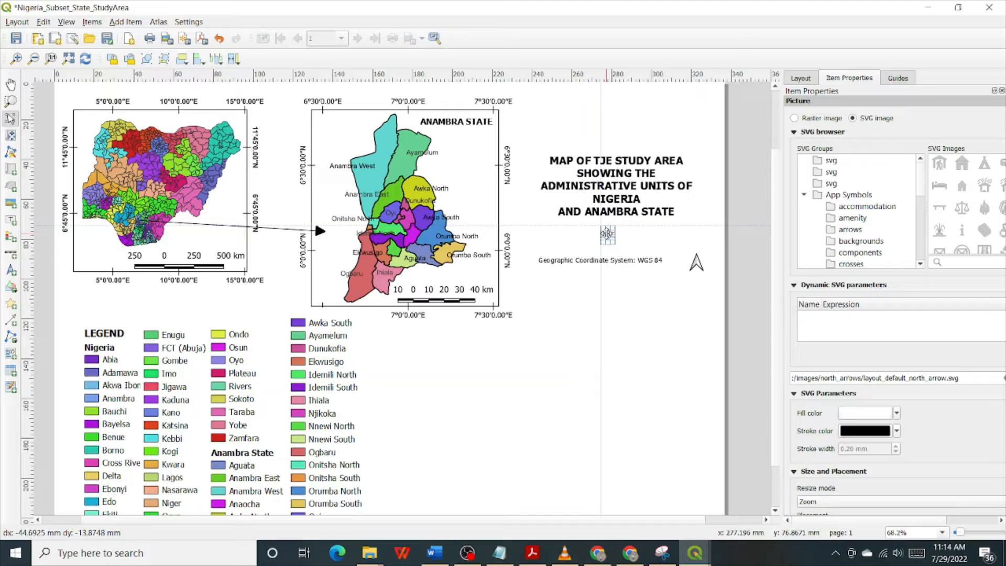
drag(607, 234, 622, 253)
click(614, 264)
click(590, 363)
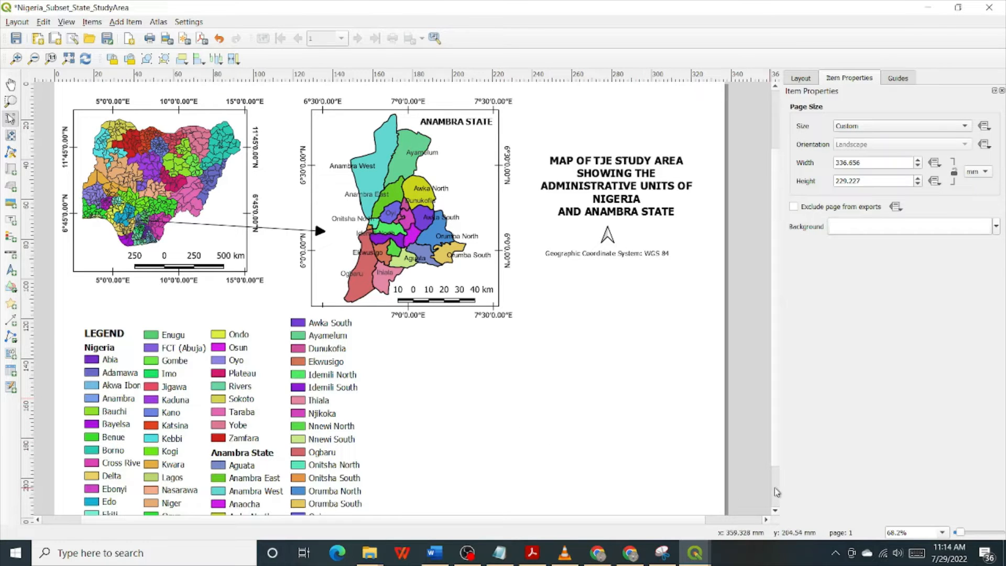
Step: Save the project with the rearranged layout
scroll(775, 492, down, 2)
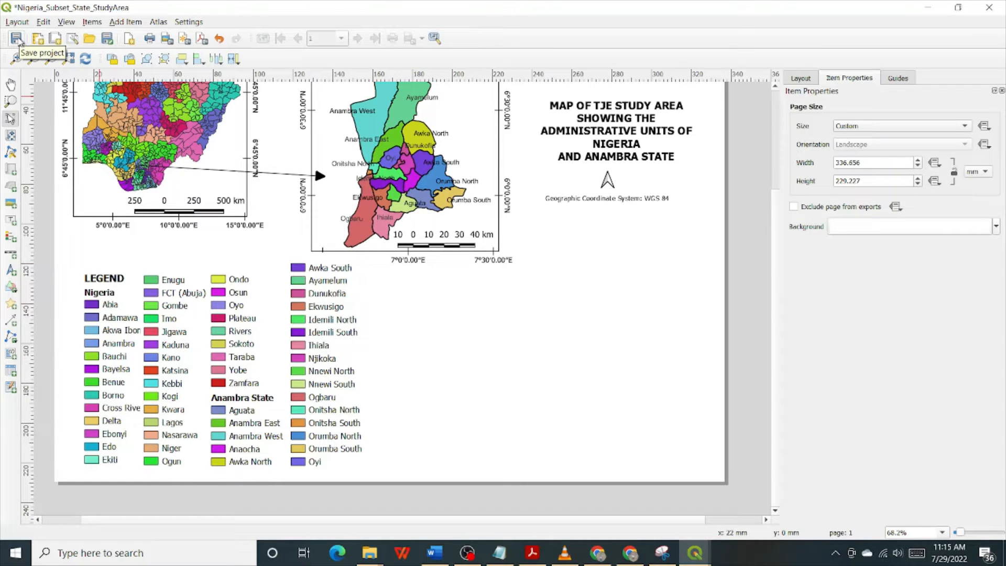
click(19, 42)
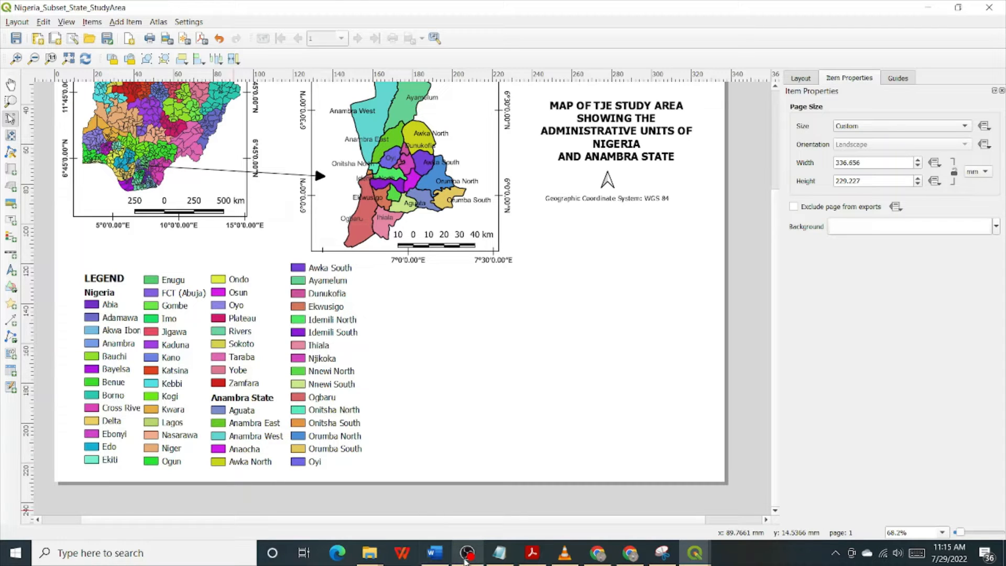
click(461, 213)
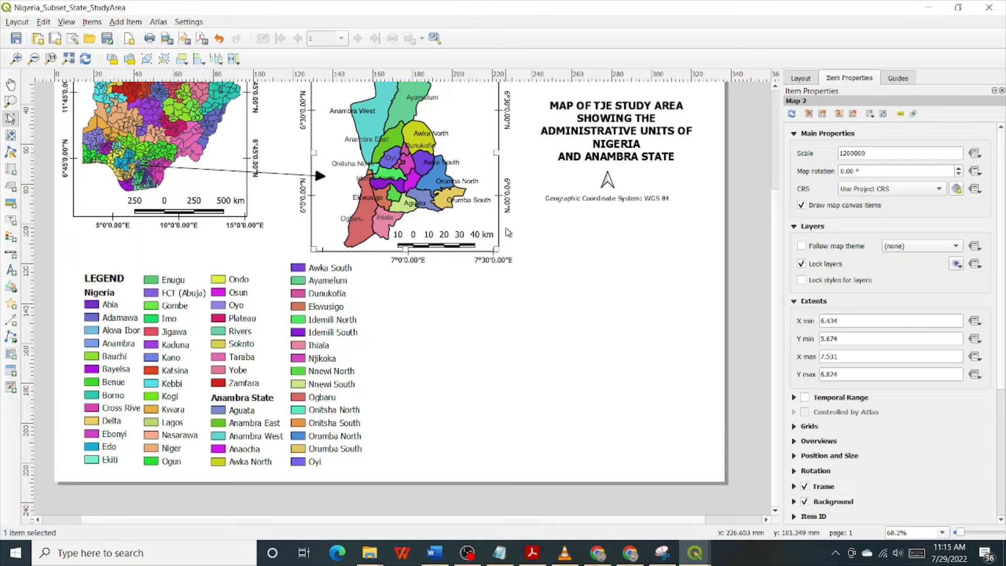
click(492, 368)
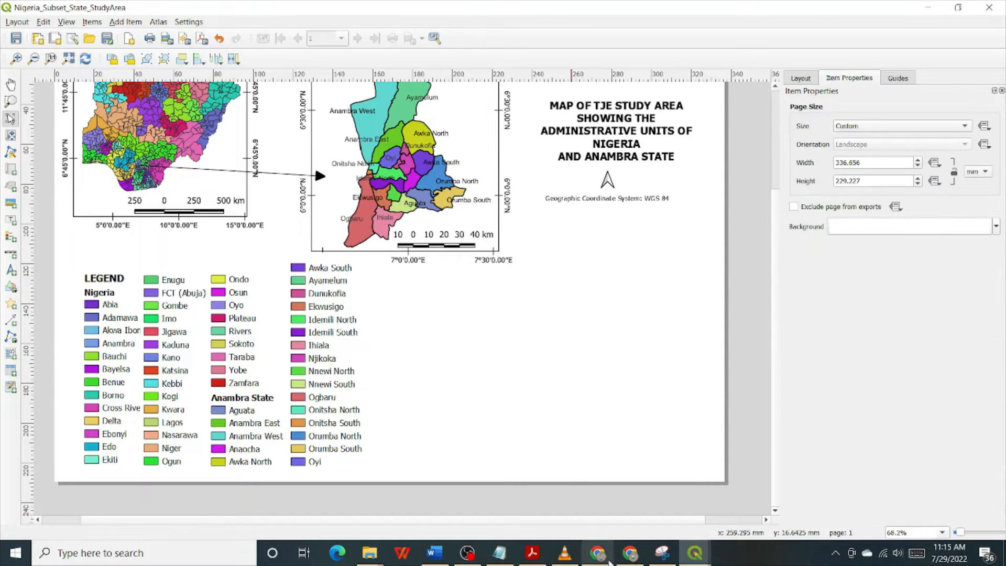
Step: Switch to the main QGIS window, hide the Anambra_State1 layer, and return to the Nigeria_Subset_State_StudyArea layout
mouse_move(696, 557)
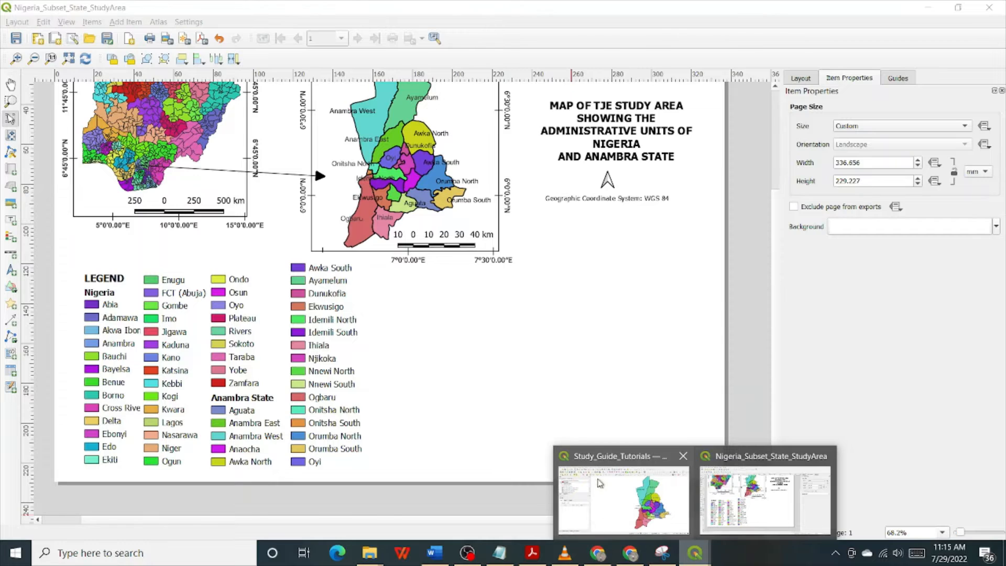
click(600, 483)
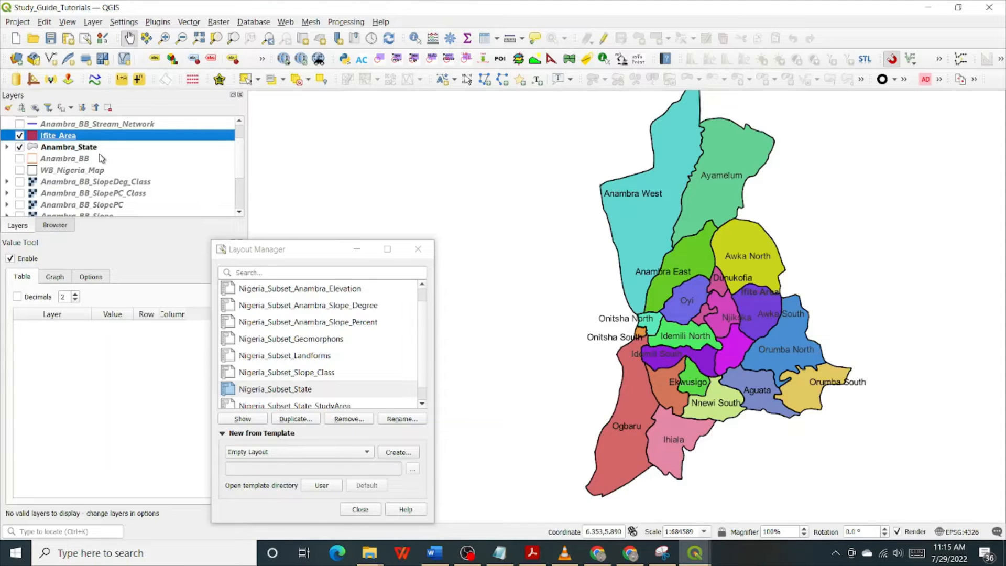
scroll(125, 158, up, 1)
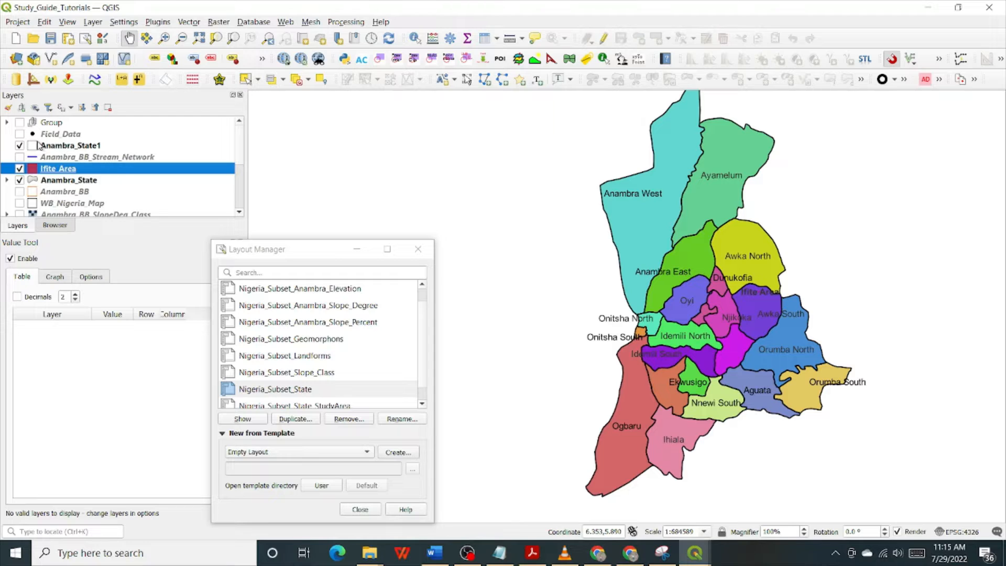
click(20, 147)
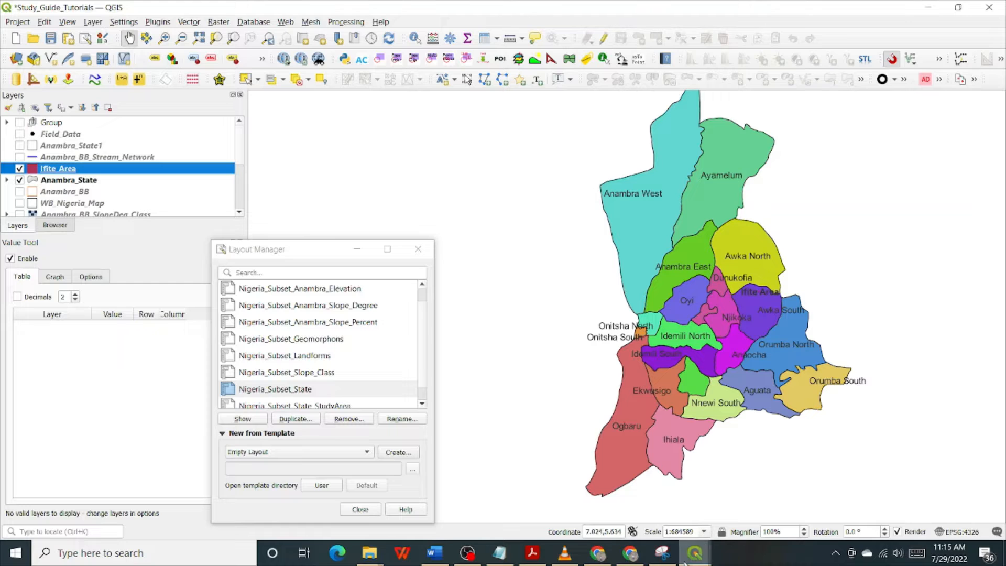
mouse_move(698, 554)
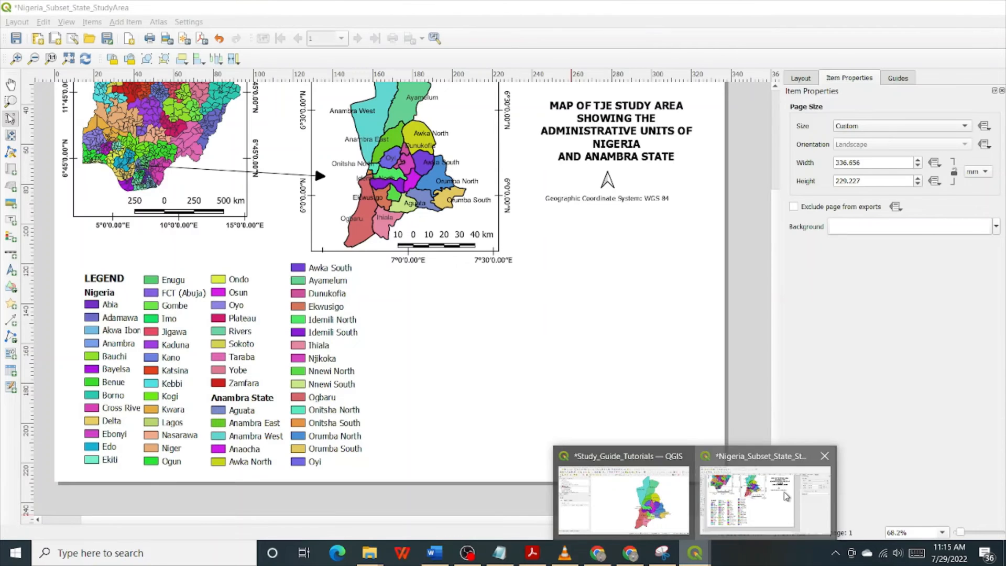
click(786, 496)
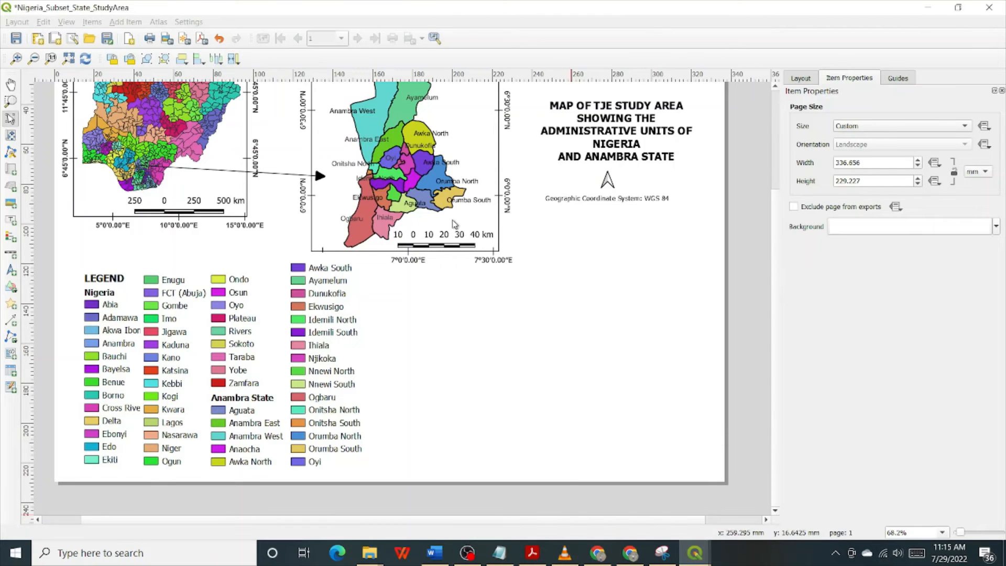
Step: Unlock the layers of the Anambra State map so it redraws with the current layer visibility, and lock them again
scroll(586, 236, up, 2)
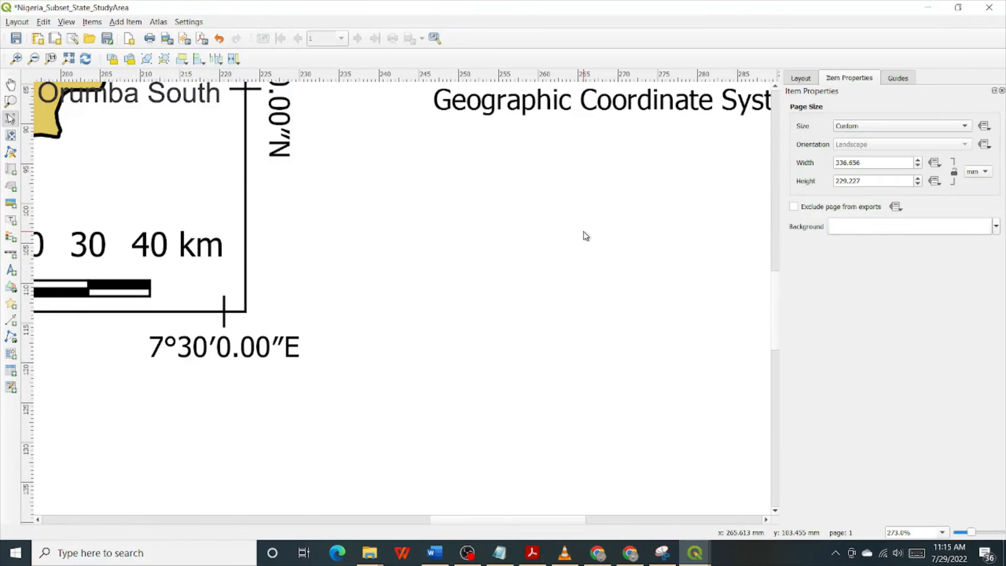
scroll(586, 236, down, 2)
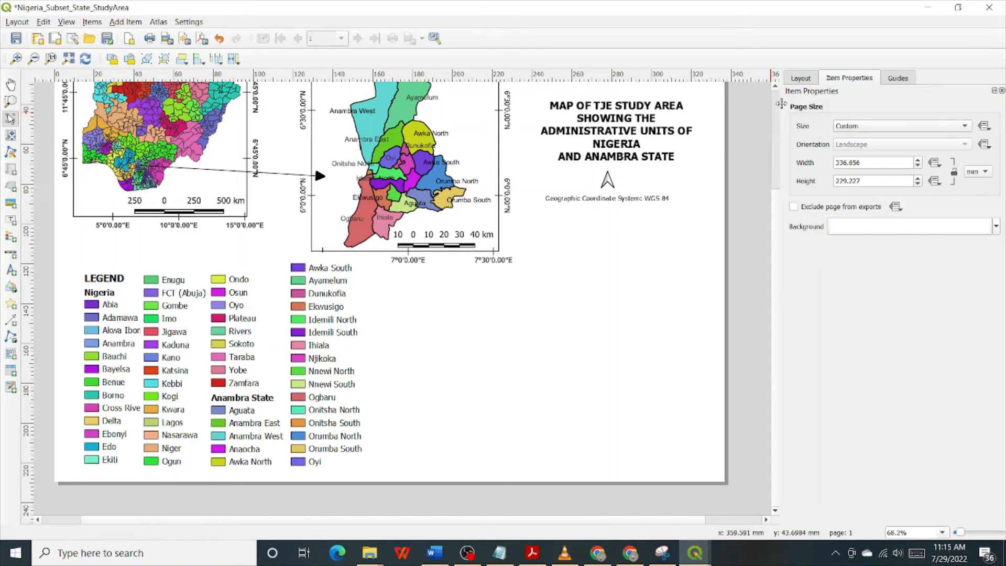
scroll(779, 104, up, 3)
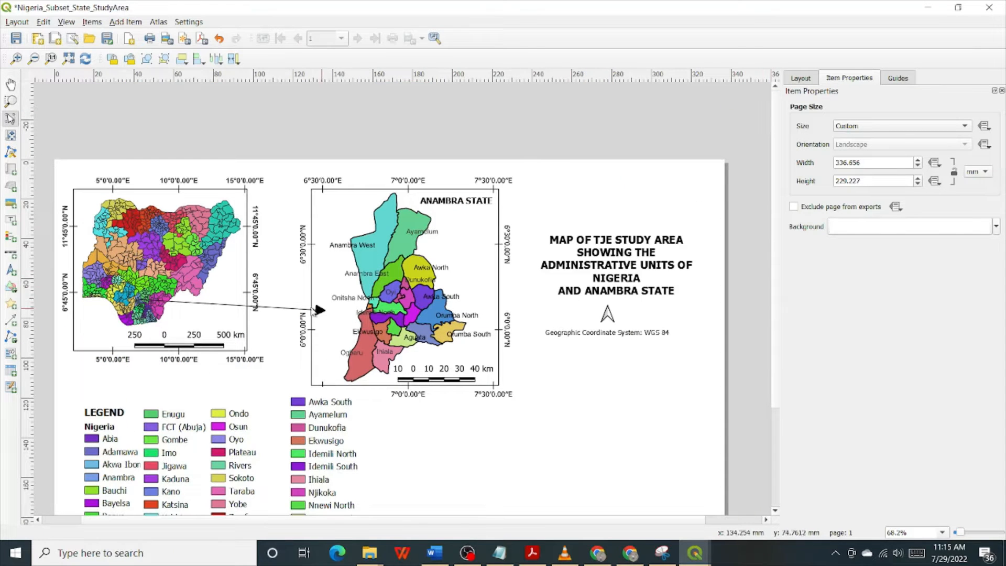
click(445, 304)
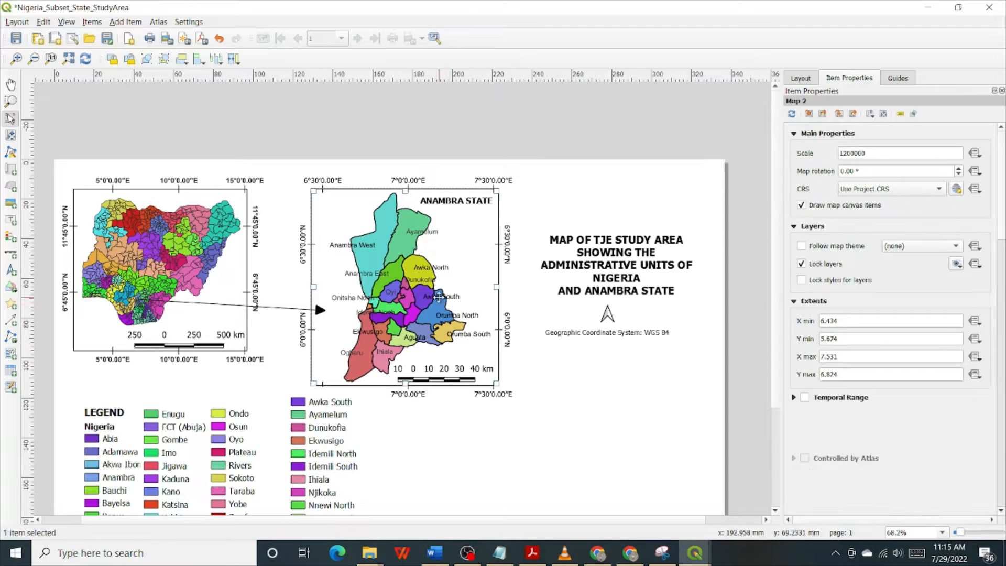
click(828, 266)
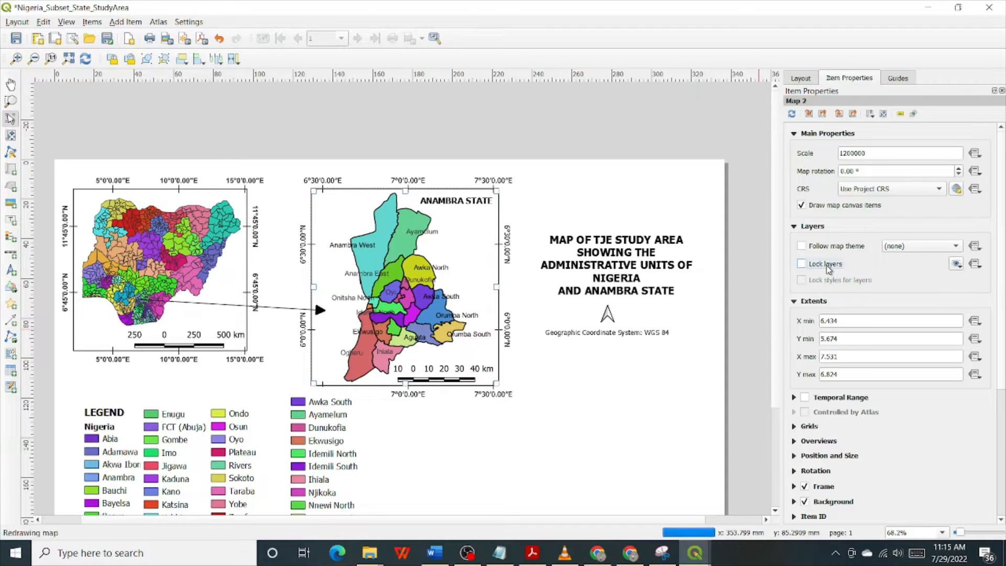
click(828, 266)
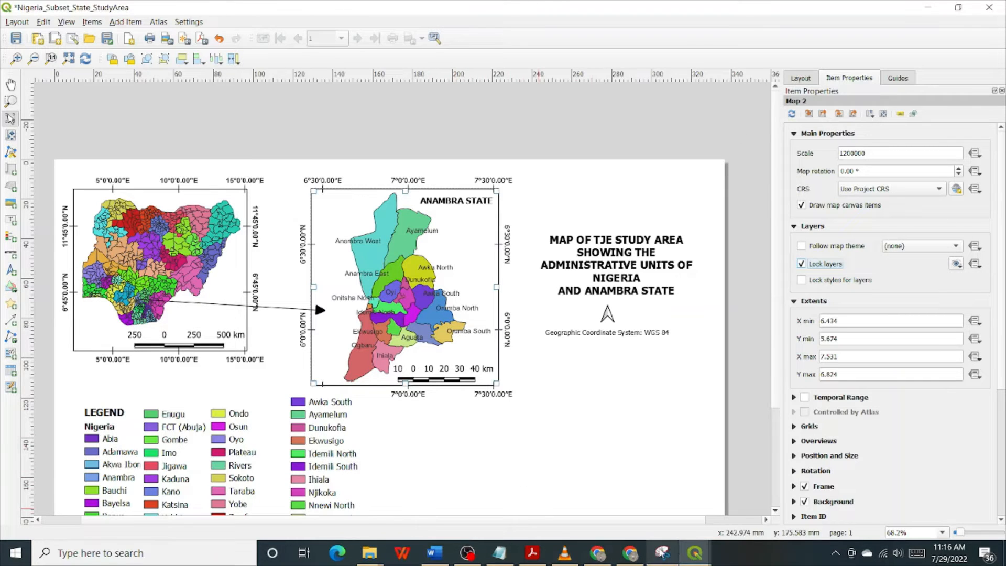
Step: In the main QGIS window, hide the Anambra_State layer and zoom to the Ifite_Area layer
mouse_move(695, 553)
click(649, 507)
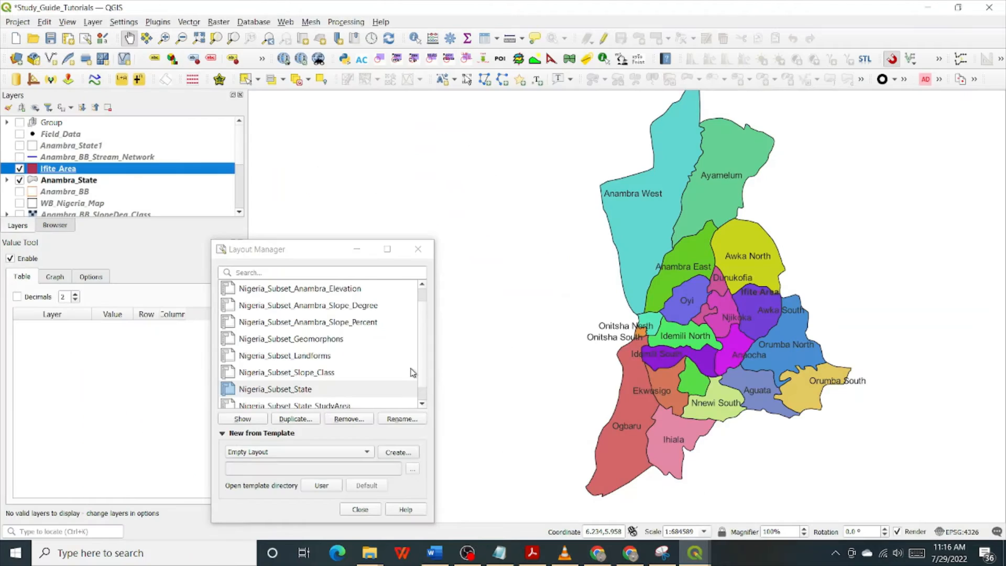
click(19, 179)
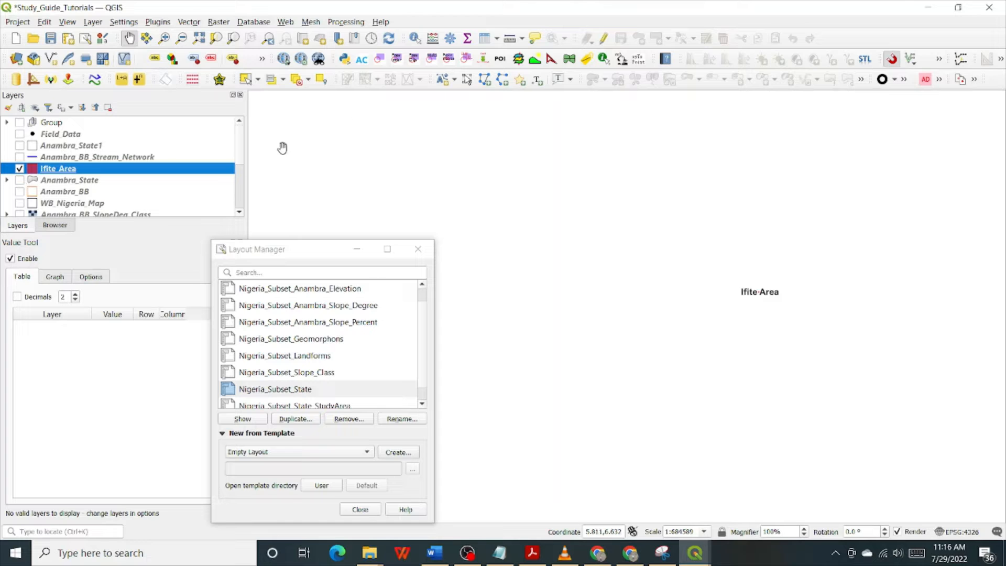
right_click(61, 172)
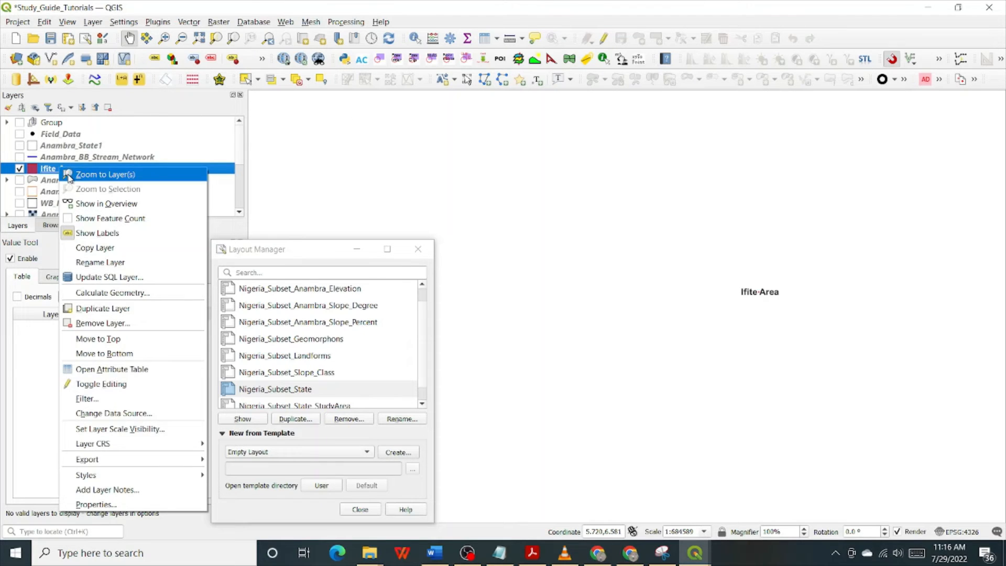
click(105, 175)
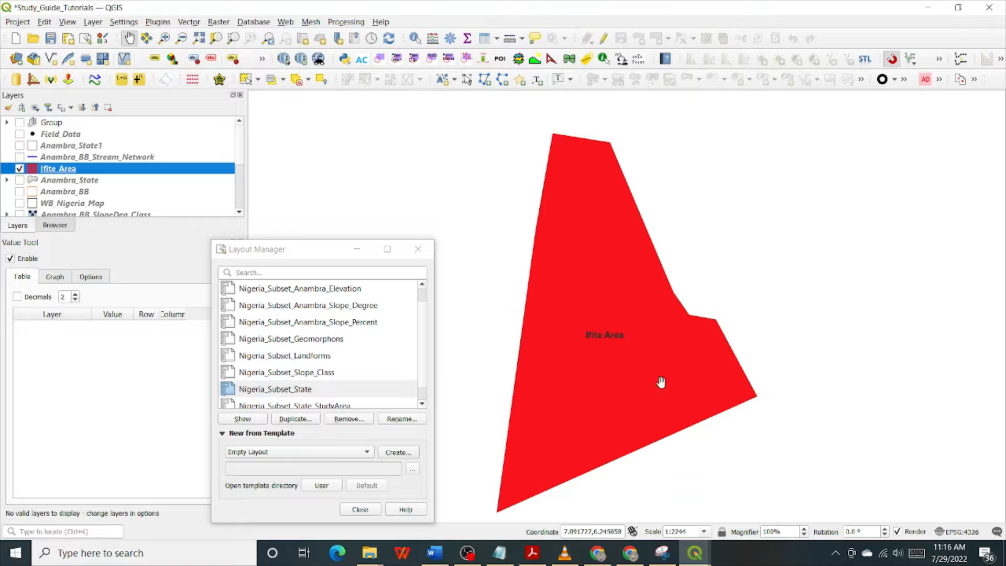
Step: Return to the layout, add a map of Ifite Area in the empty space below the coordinate system label, and enlarge its frame
mouse_move(666, 556)
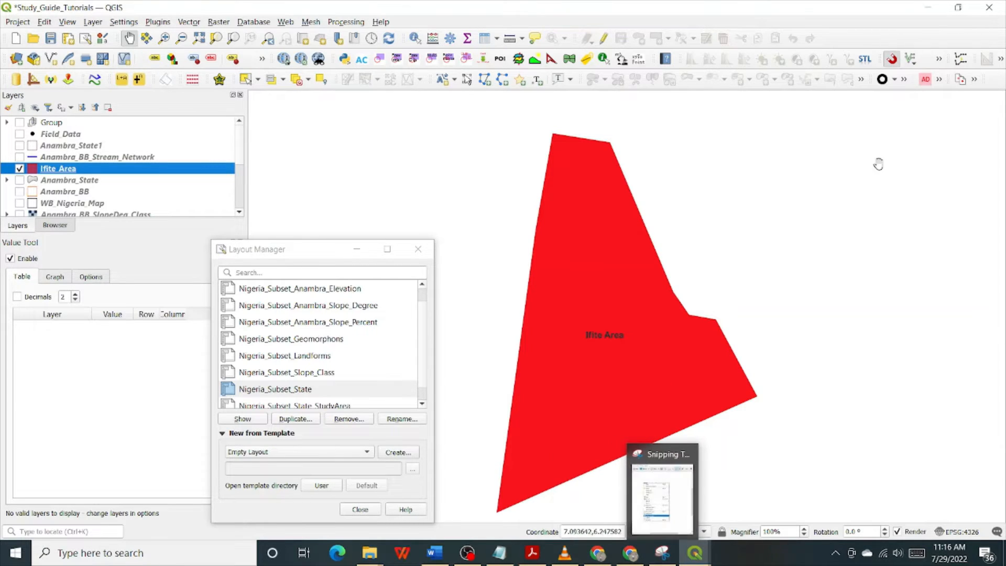
click(696, 554)
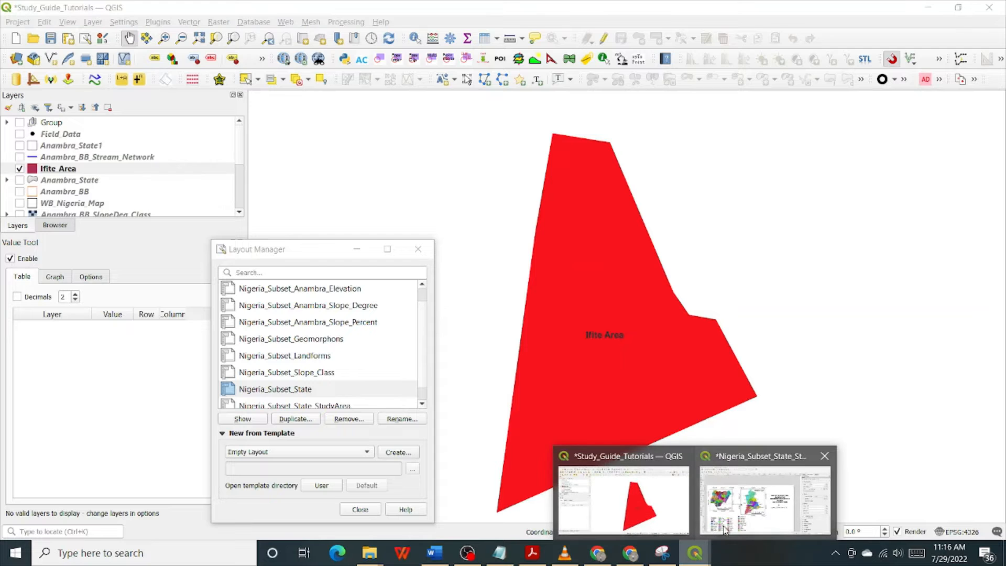
click(755, 498)
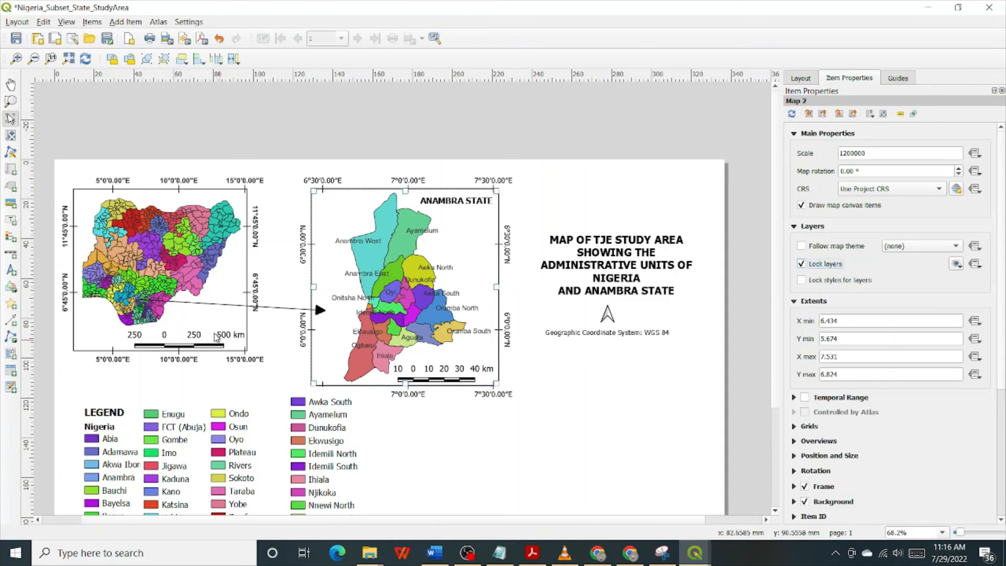
click(11, 169)
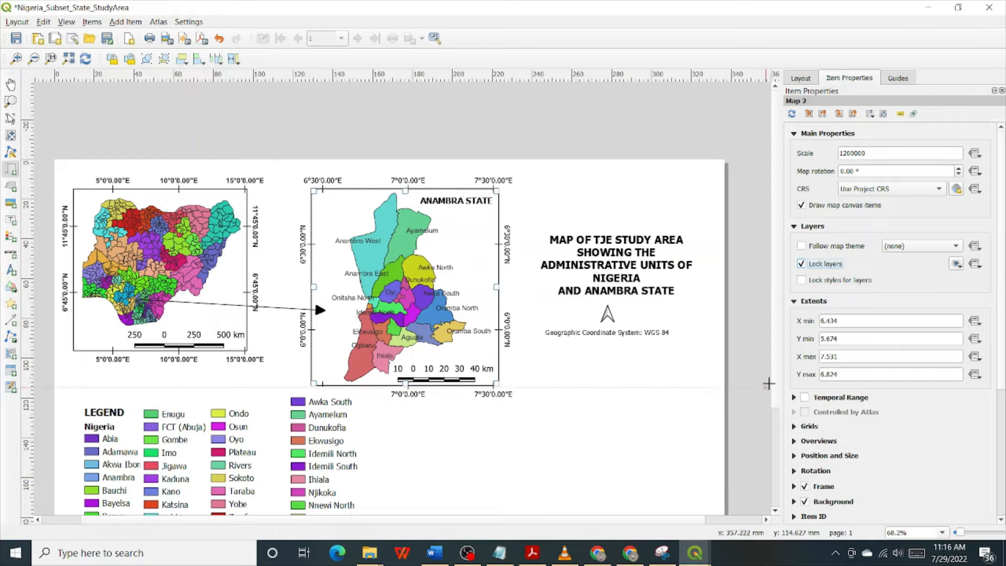
scroll(778, 391, down, 2)
scroll(775, 445, down, 1)
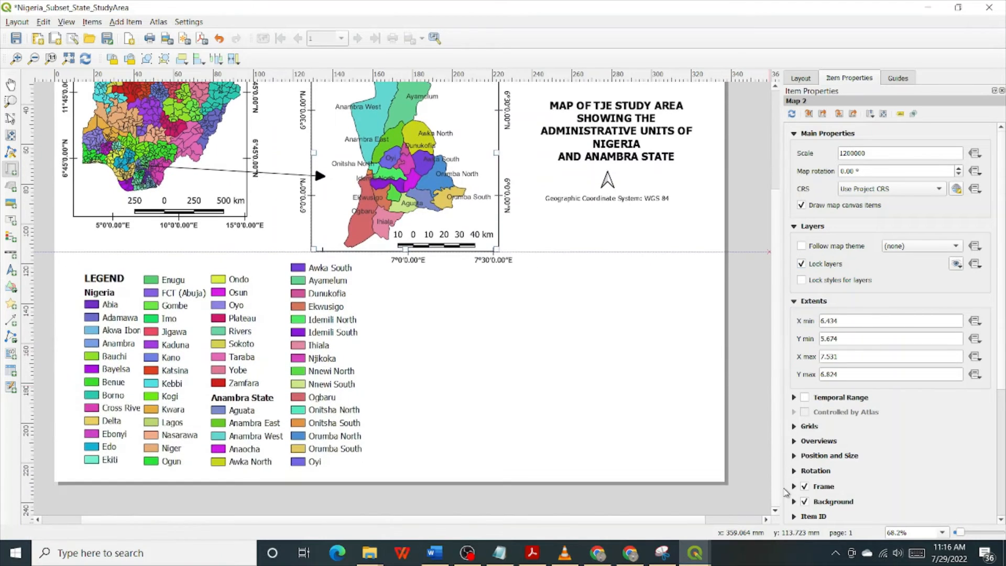
drag(482, 290, 639, 461)
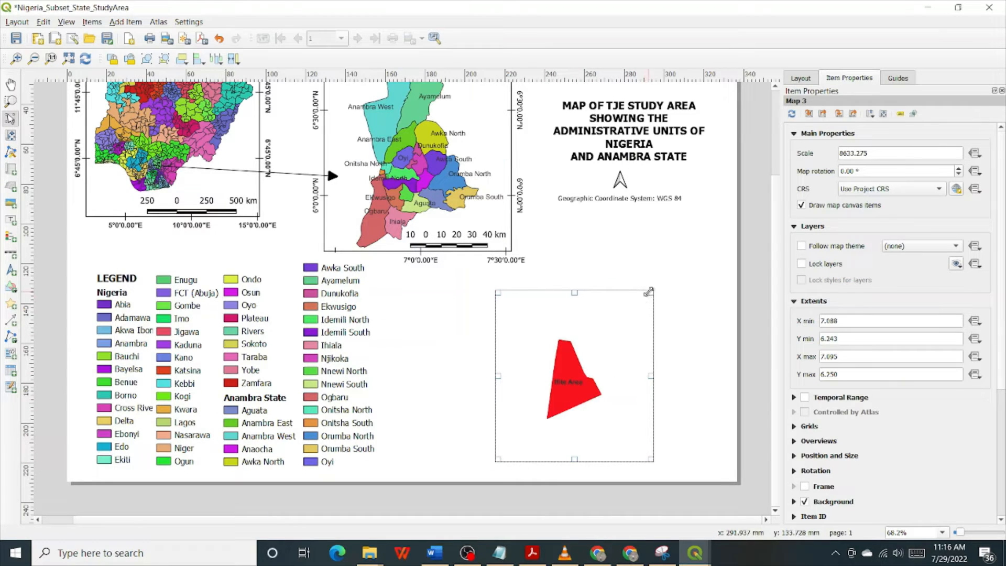
drag(655, 289, 688, 287)
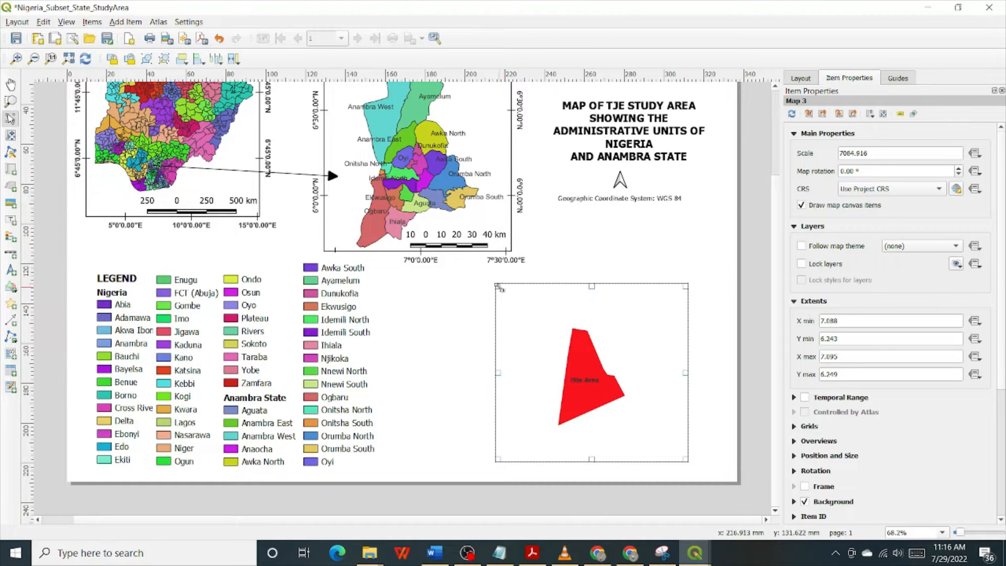
drag(498, 286, 475, 272)
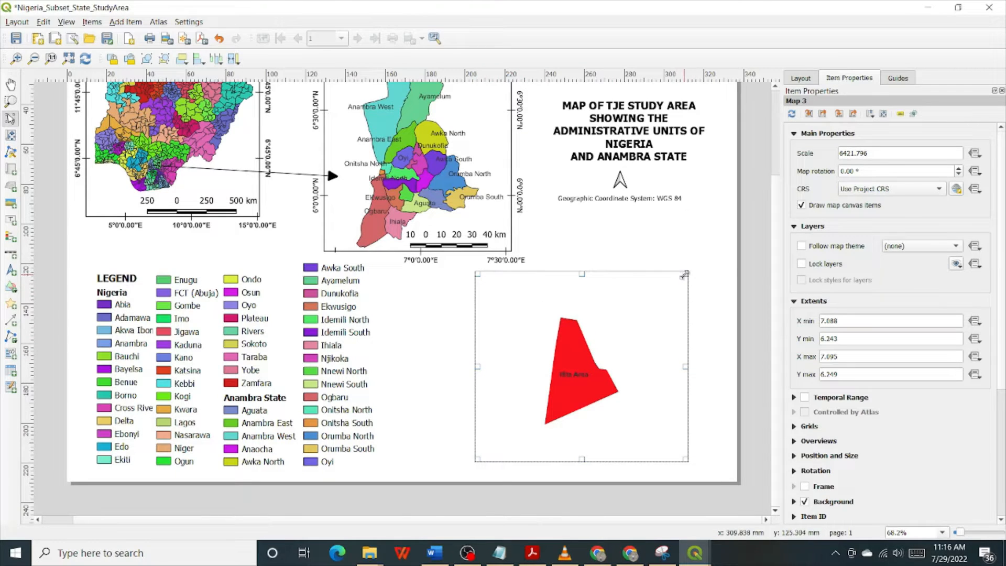
Step: Enlarge the Ifite Area map frame to about 116 mm wide and 95 mm high
drag(685, 273, 704, 282)
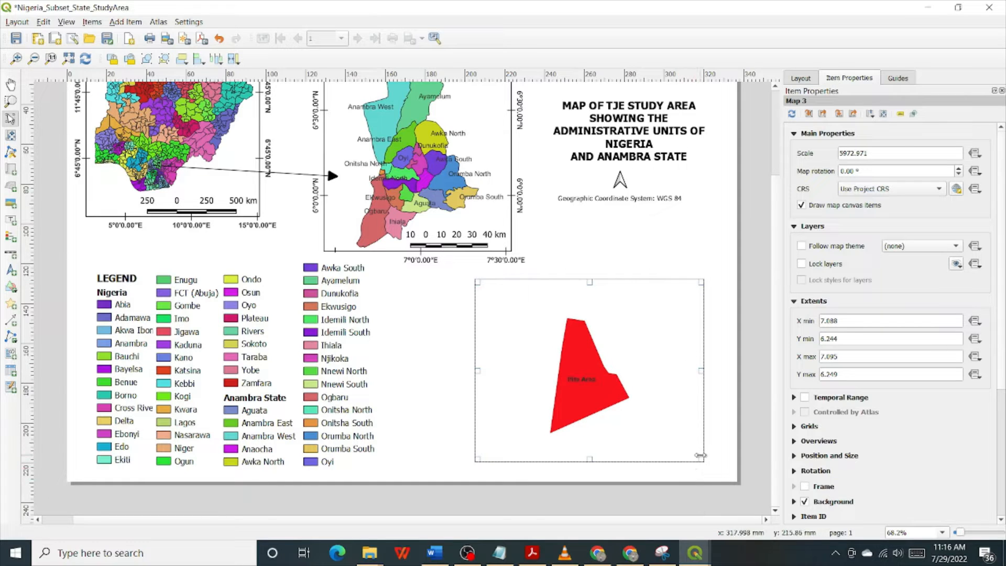
drag(701, 457, 705, 464)
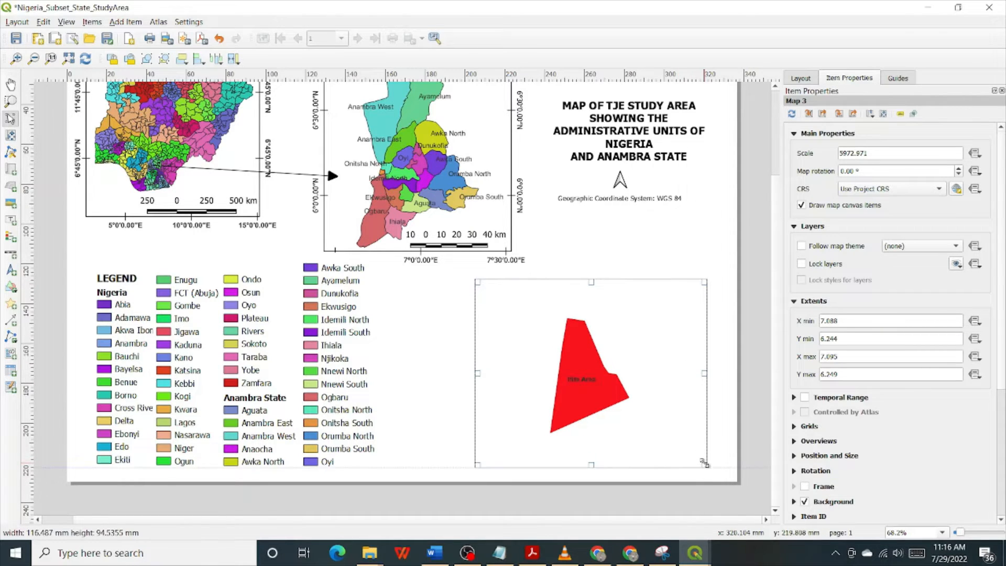
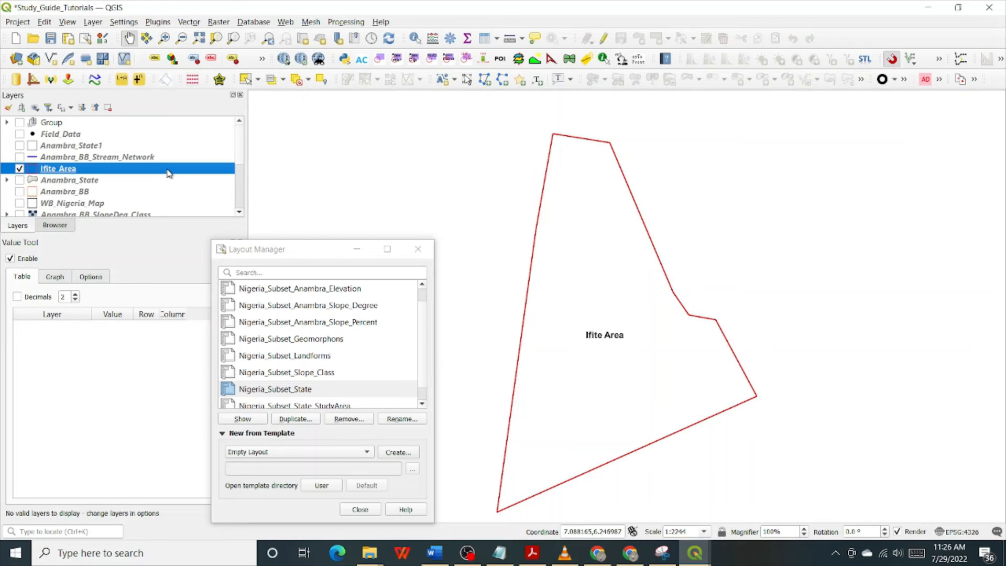
Step: In the main QGIS window, set the Ifite_Area layer's label text colour to red
double_click(198, 169)
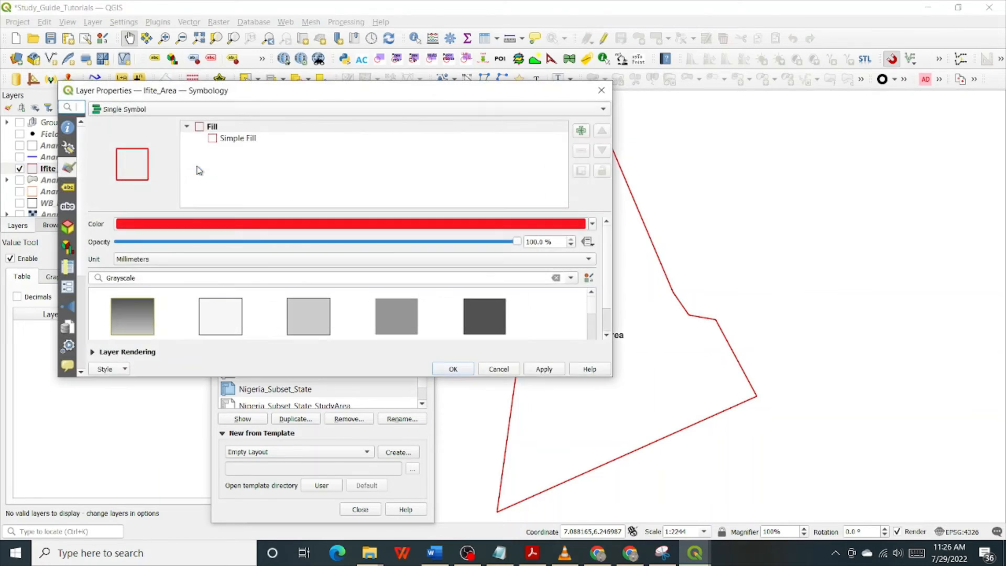
click(233, 140)
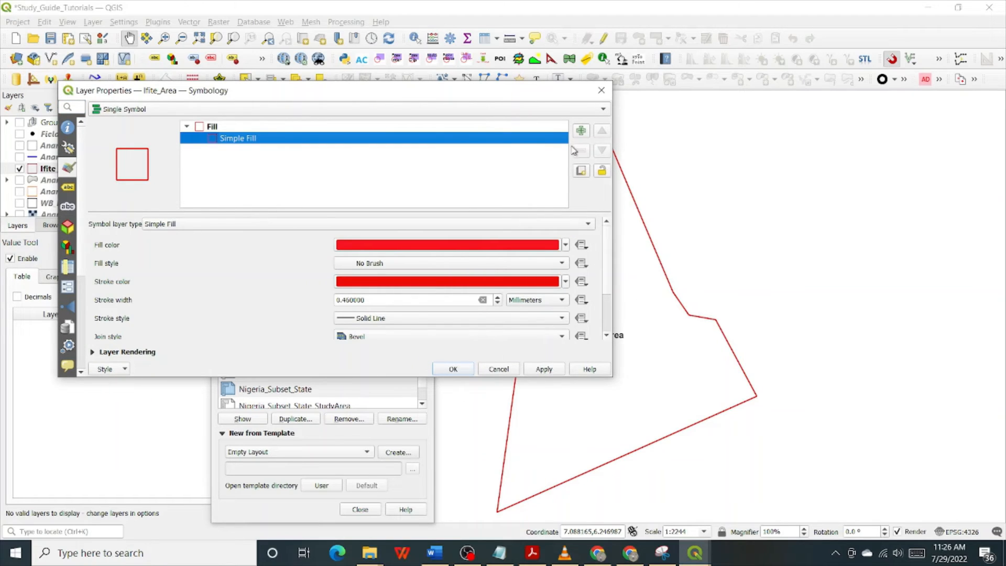
click(69, 188)
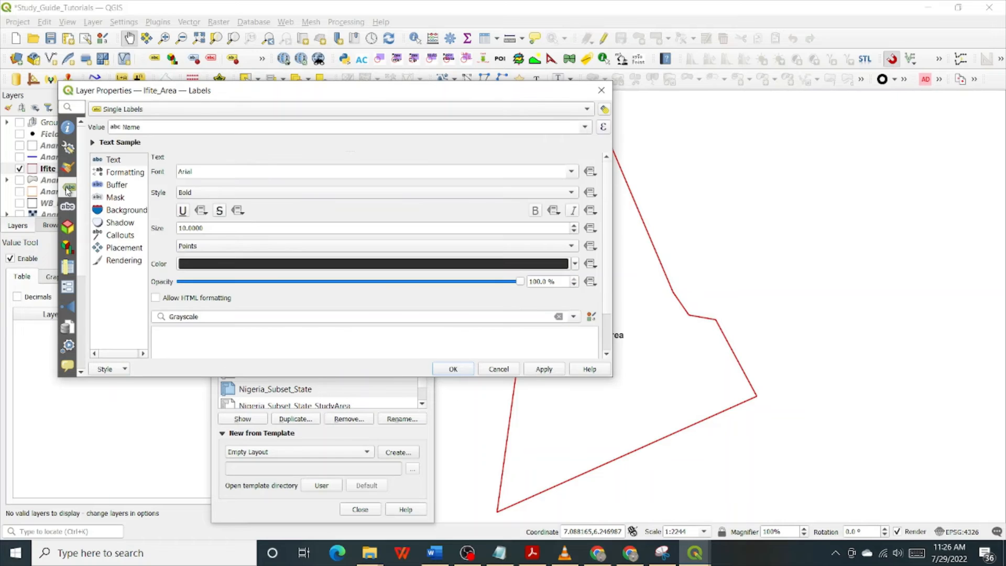
click(576, 264)
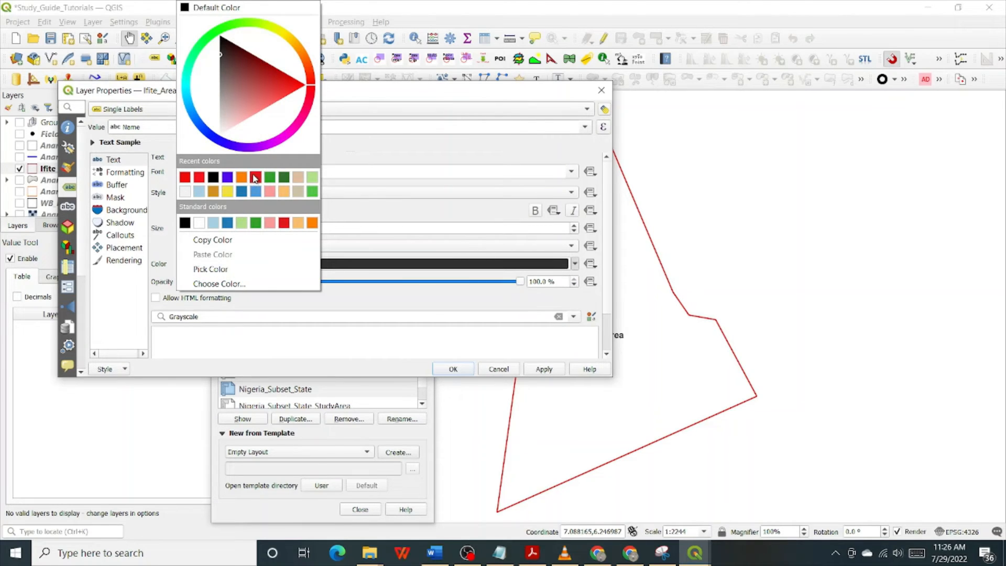
mouse_move(257, 179)
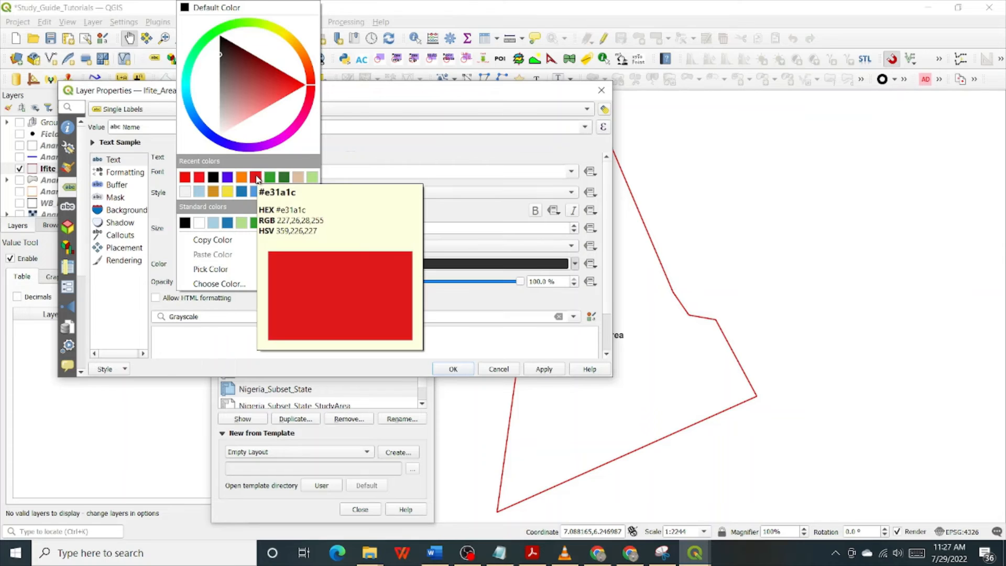
click(199, 176)
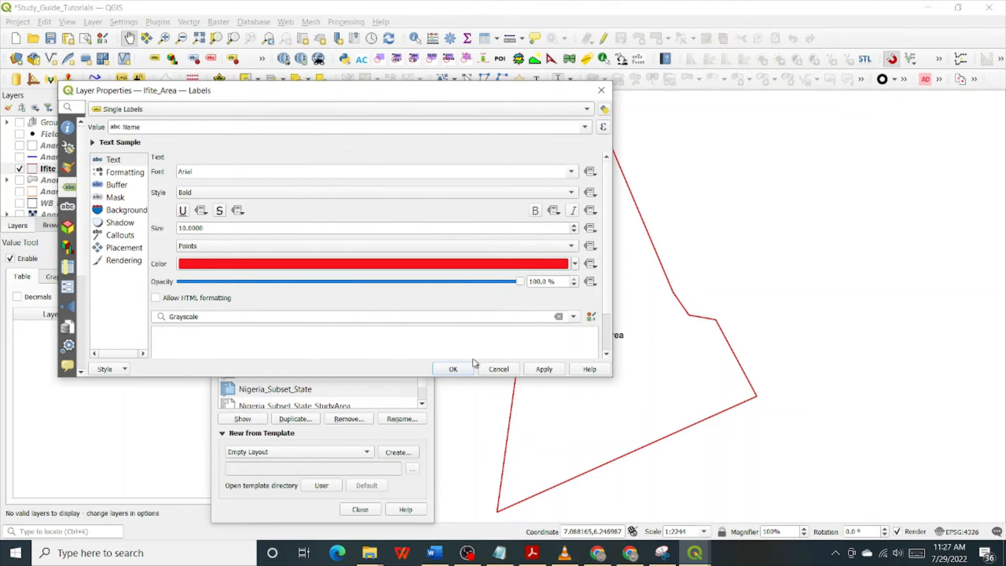
click(453, 369)
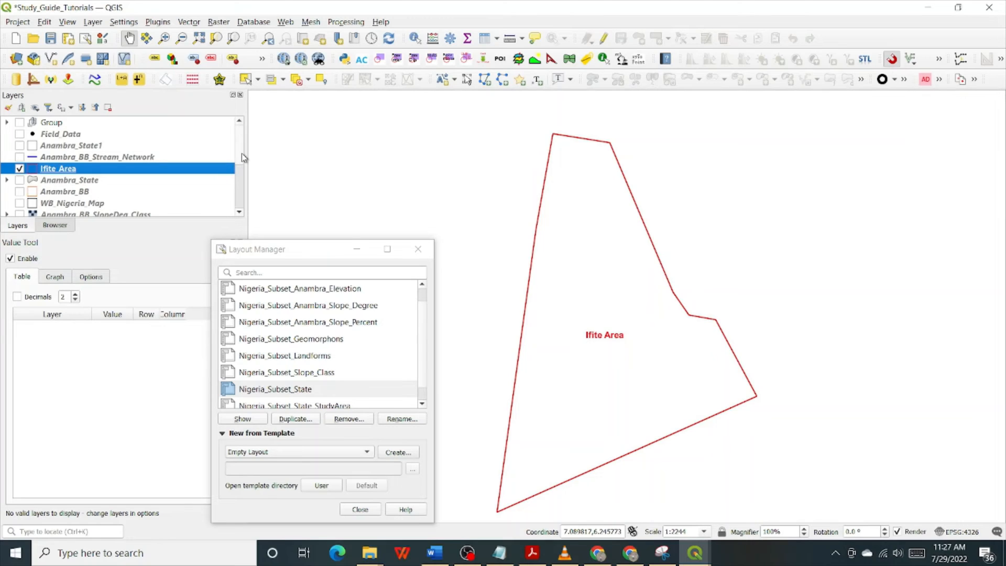
Step: Show the Anambra_BB_Landforms layer beneath the study area and return to the Nigeria_Subset_State_StudyArea layout
scroll(239, 164, down, 5)
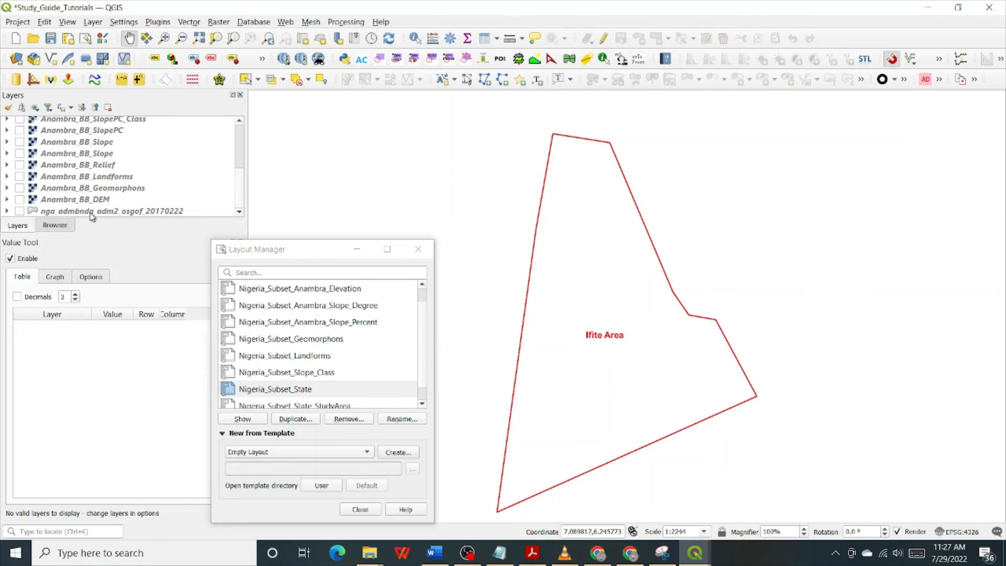
click(19, 176)
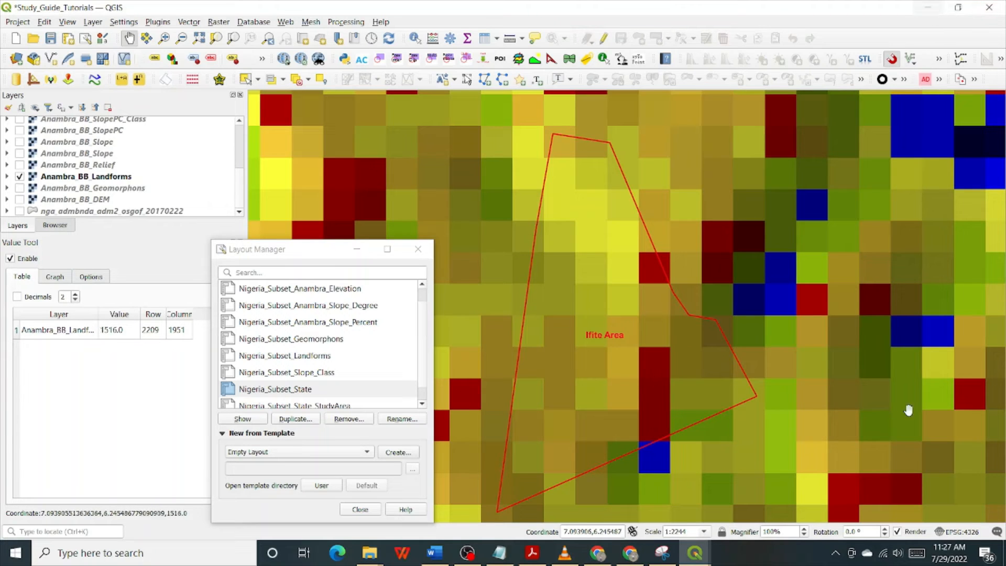
click(708, 555)
click(732, 515)
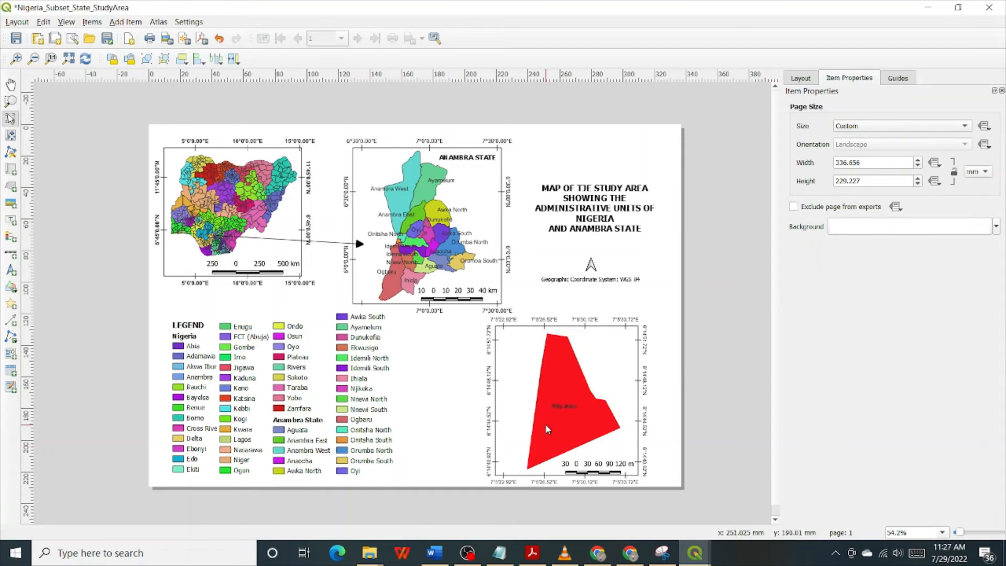
Step: Unlock the layers of the Ifite Area map so it redraws with the current layer visibility
click(565, 382)
click(836, 265)
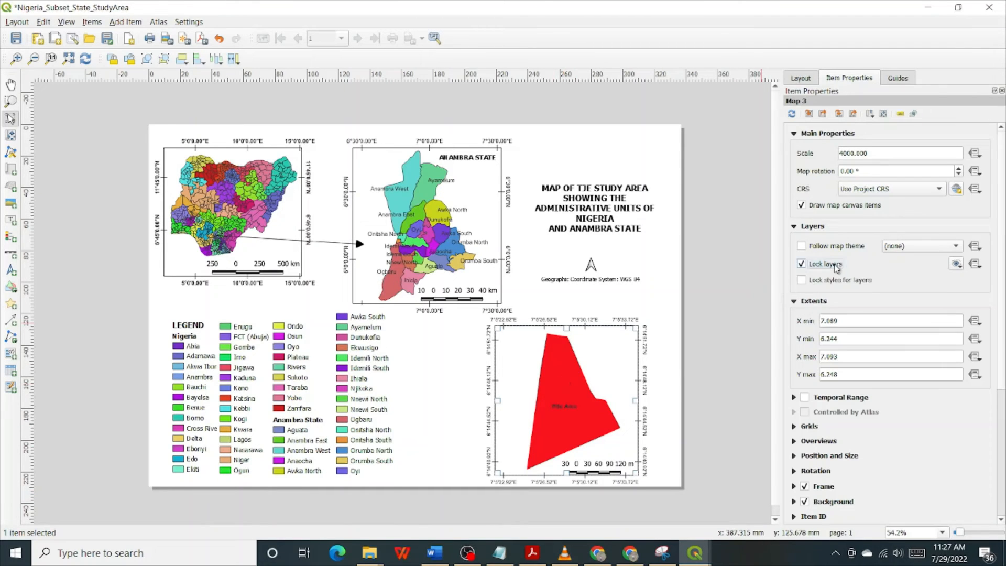
click(836, 264)
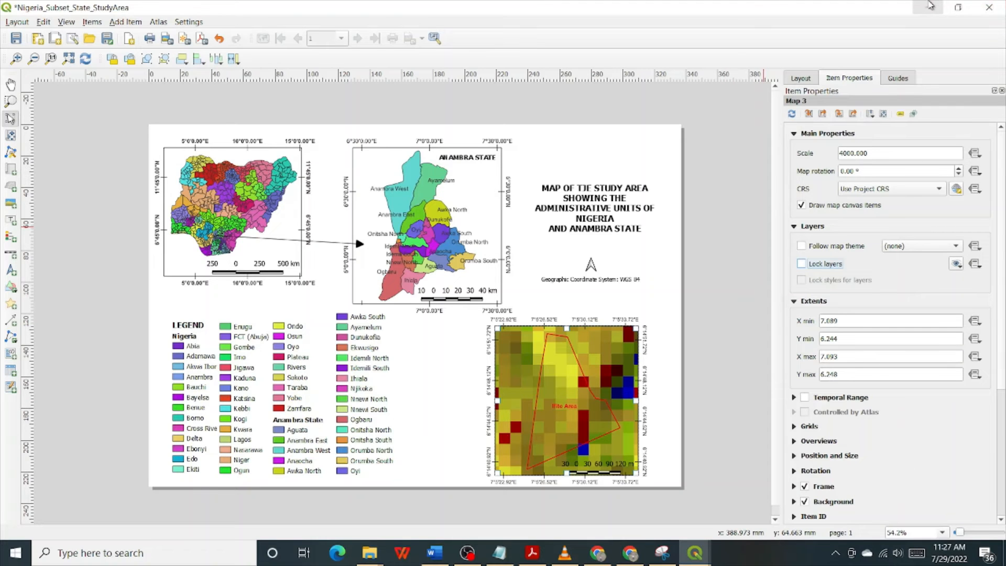
Step: Switch to the main QGIS window and set the Ifite_Area layer's label text colour to black
click(931, 6)
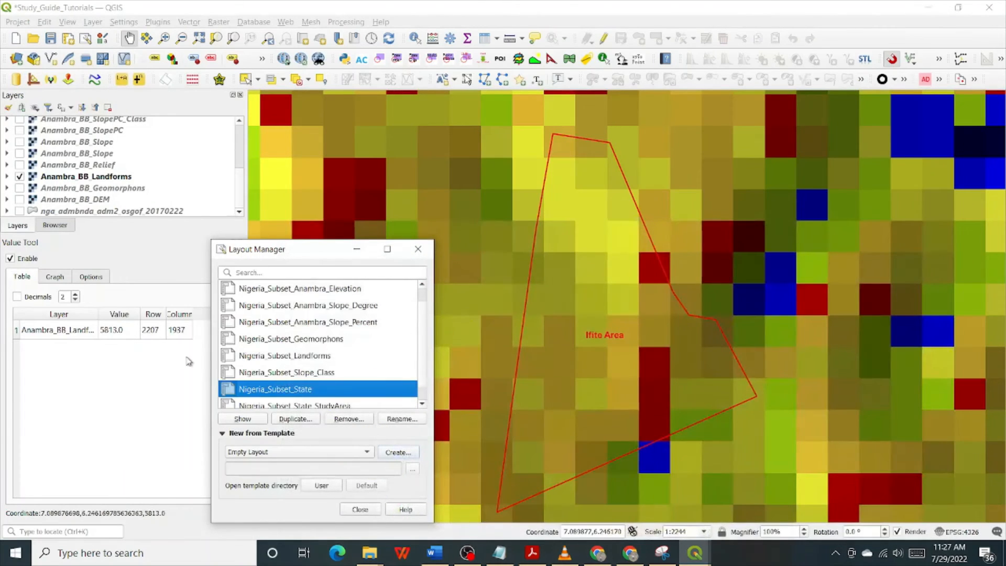
click(103, 154)
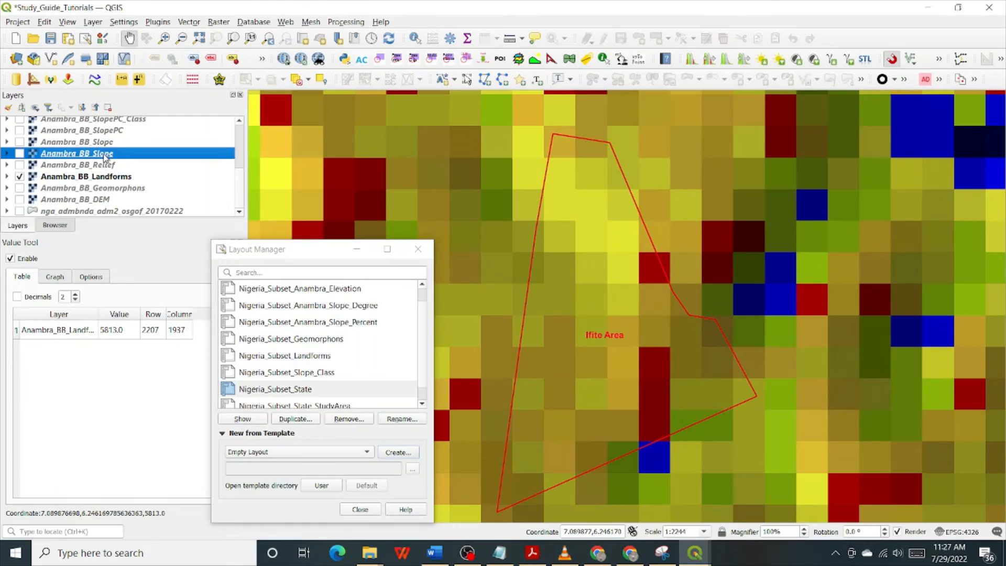
scroll(105, 157, up, 5)
click(49, 171)
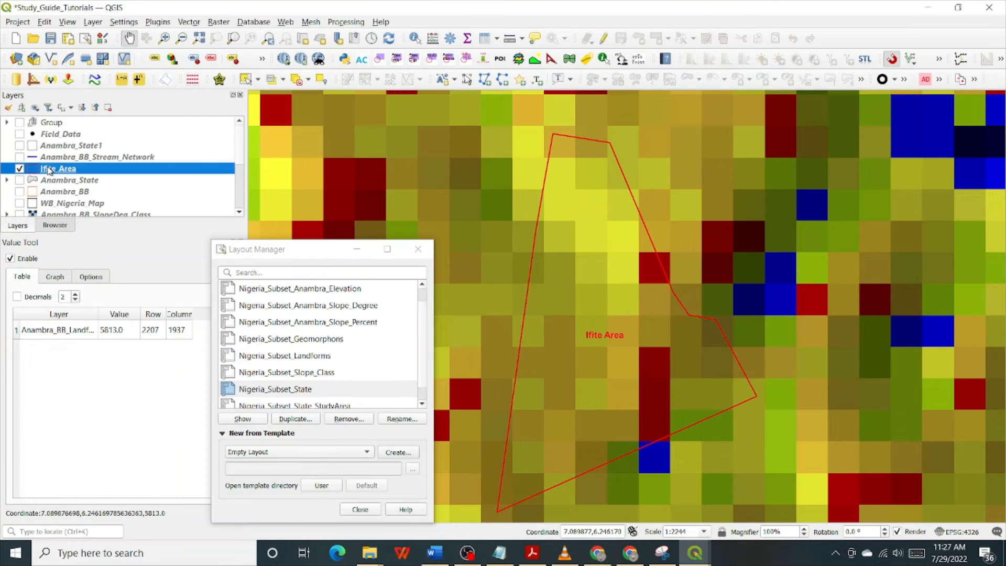
double_click(50, 170)
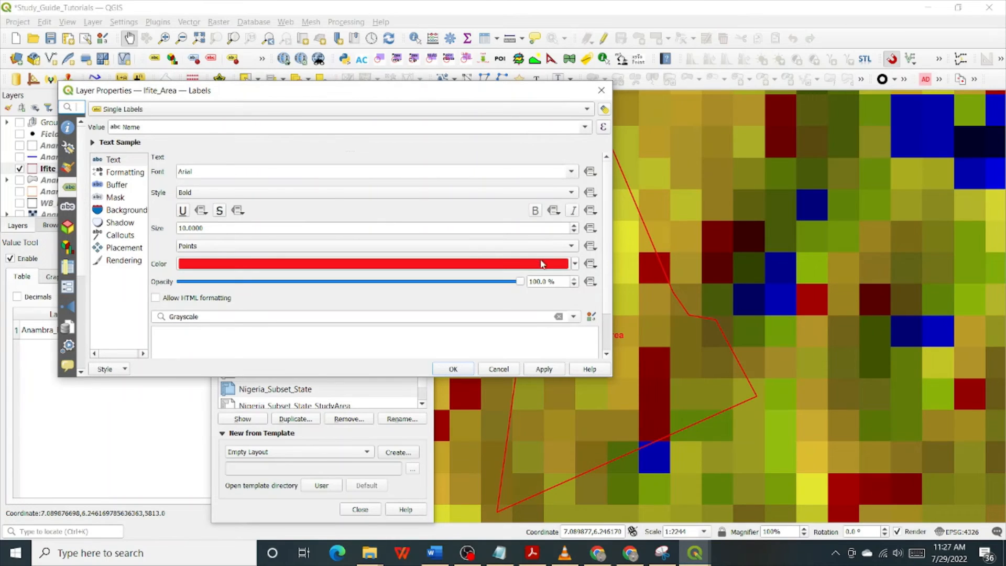
click(579, 264)
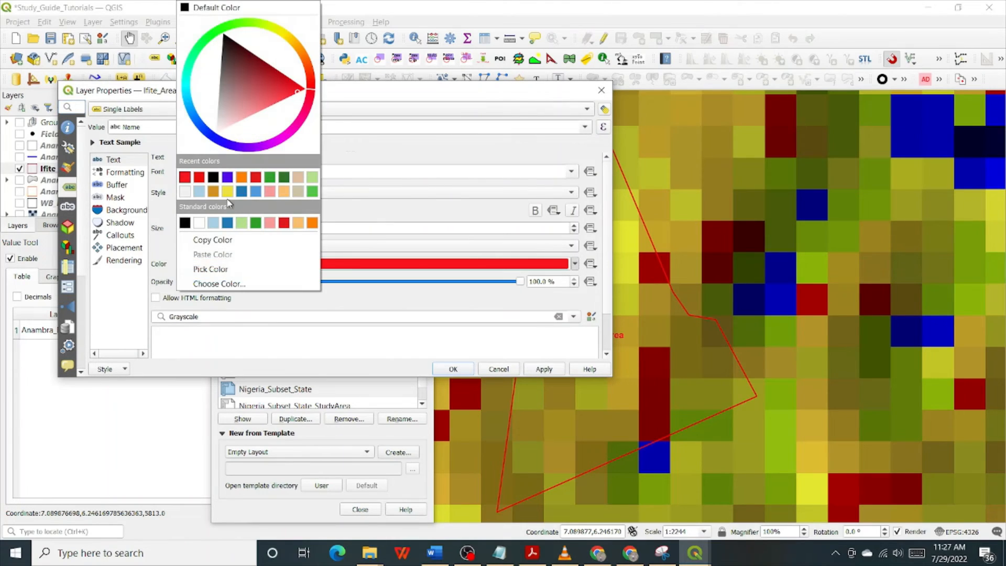
click(215, 183)
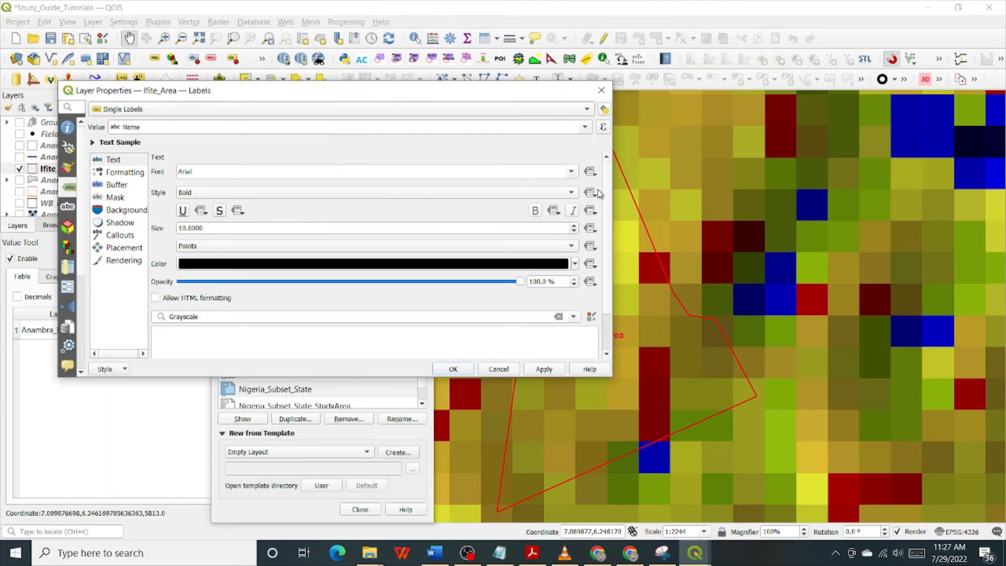
Step: Set the stroke colour of the Ifite_Area simple fill to black and accept the layer properties
click(69, 169)
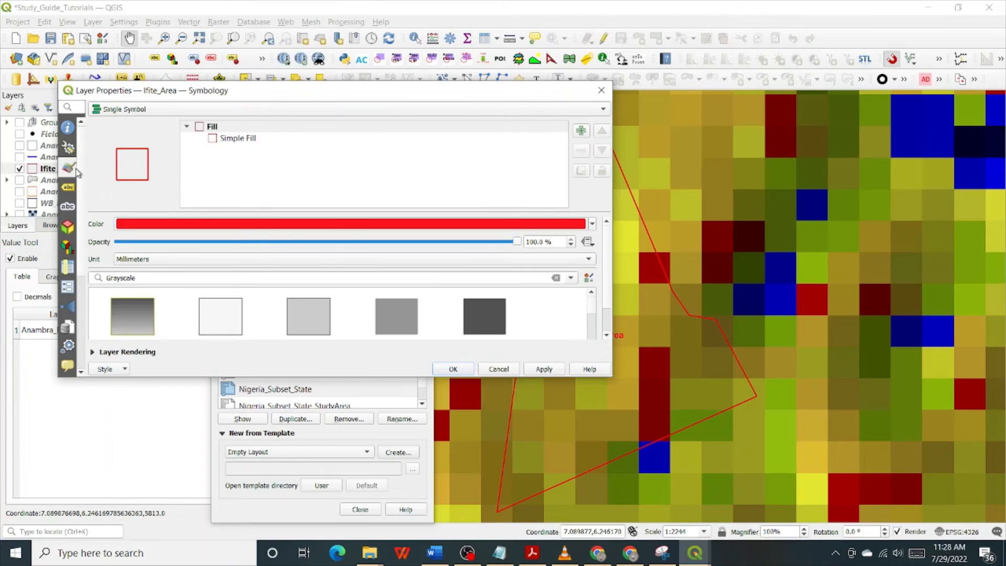
click(243, 141)
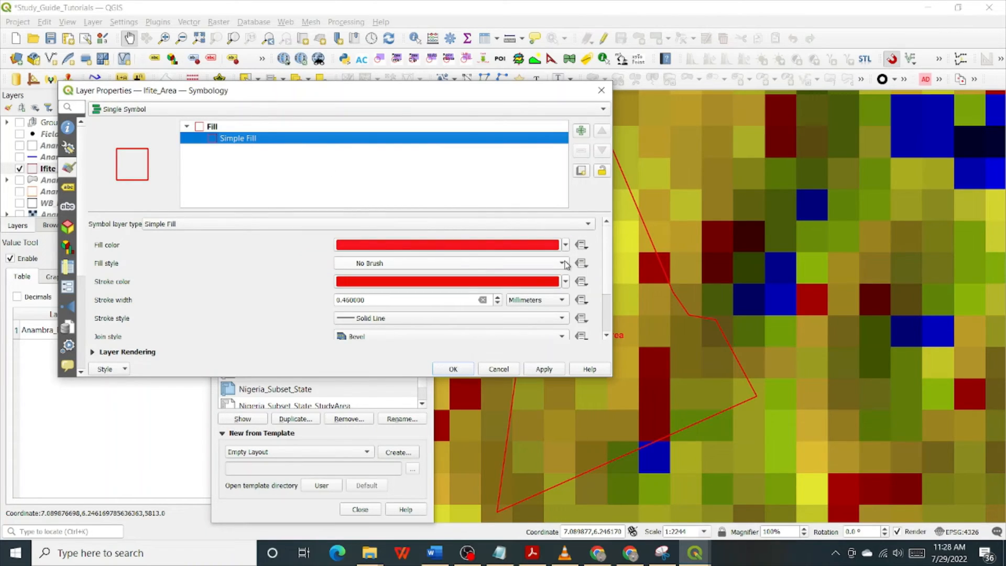
click(566, 283)
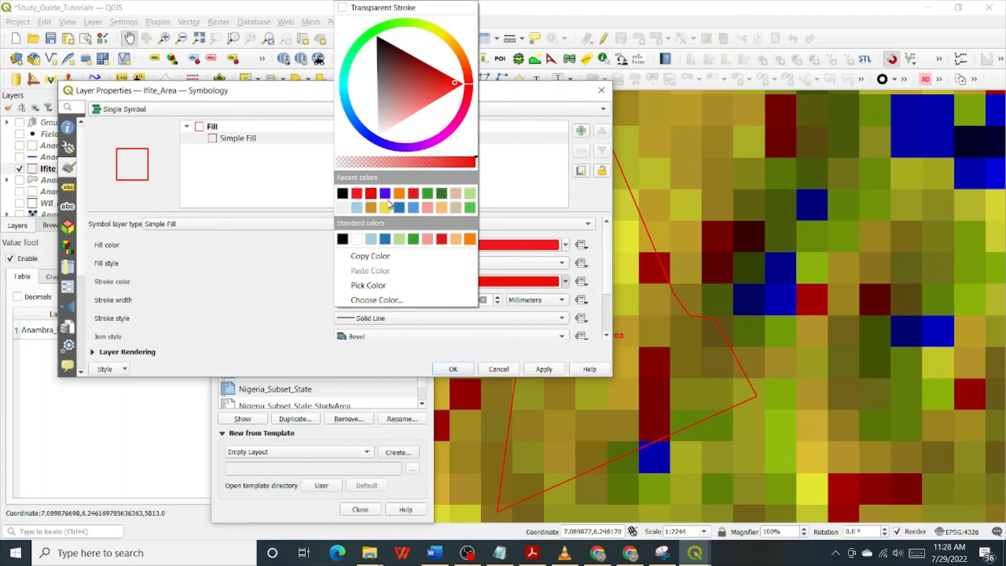
click(344, 240)
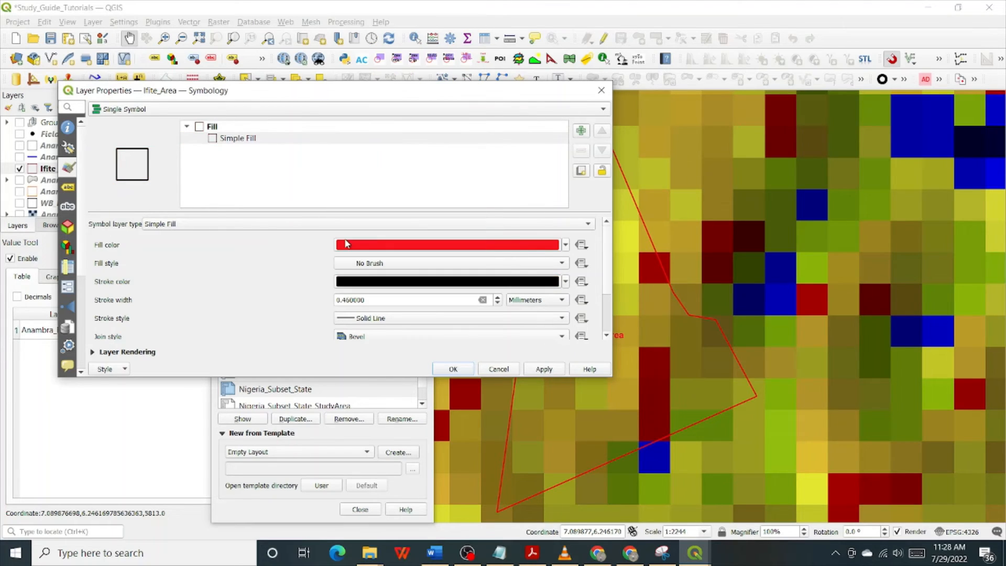
click(453, 369)
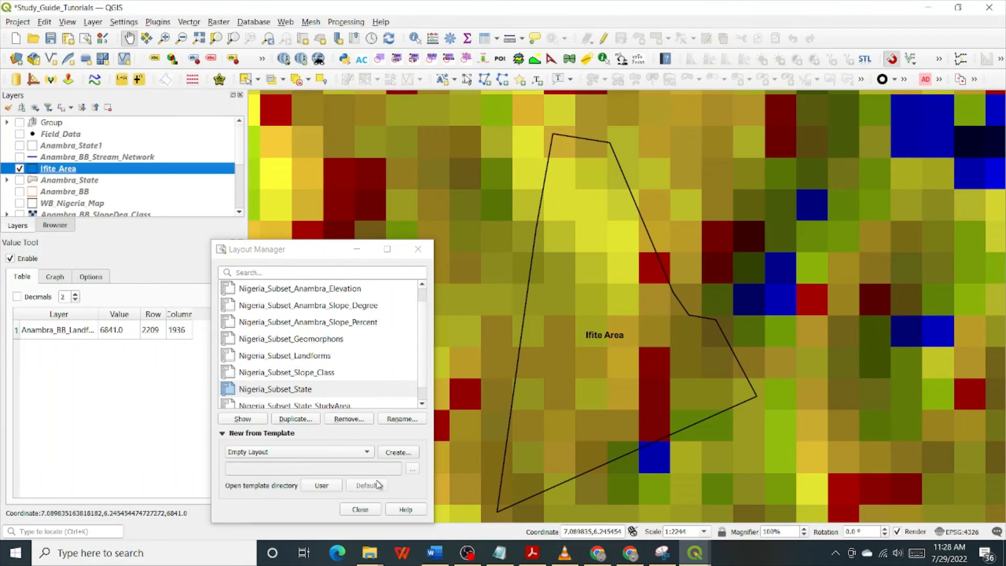
Step: Return to the Nigeria_Subset_State_StudyArea layout, redraw the Ifite Area map with the updated styling, and lock its layers
click(703, 555)
click(743, 495)
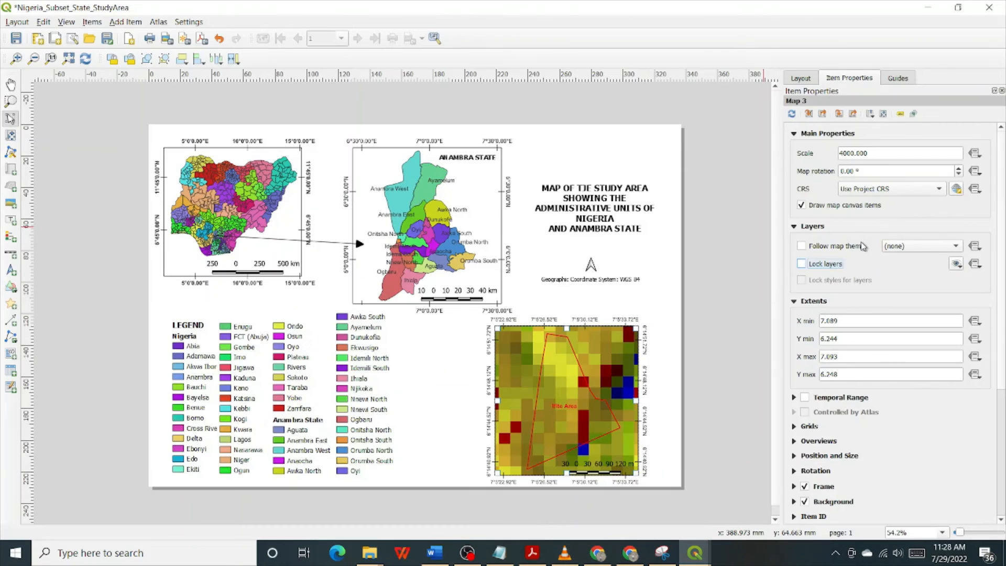
click(827, 265)
click(826, 264)
click(827, 267)
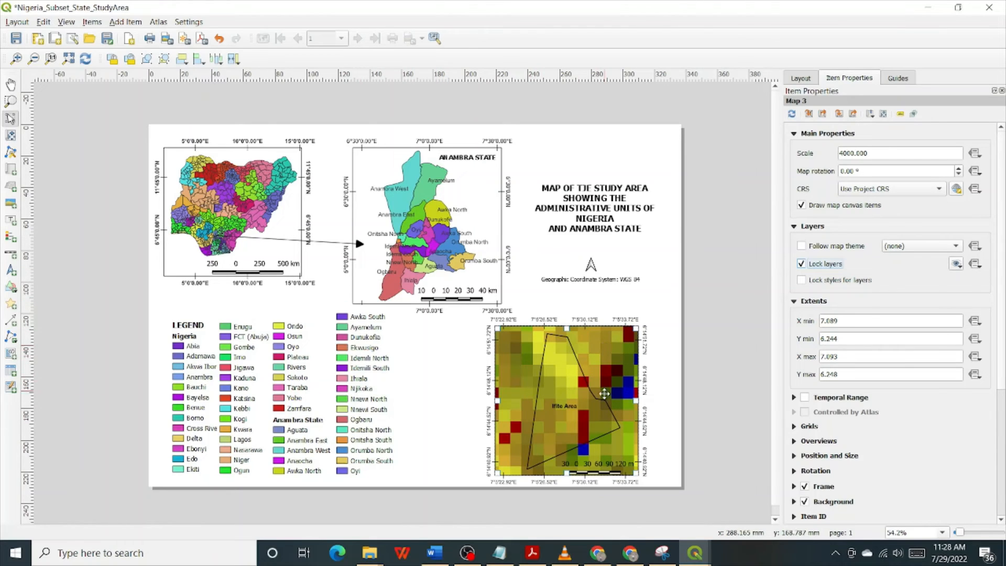
Step: Give the Ifite Area map's scale bar a white background, leaving its frame off
click(592, 466)
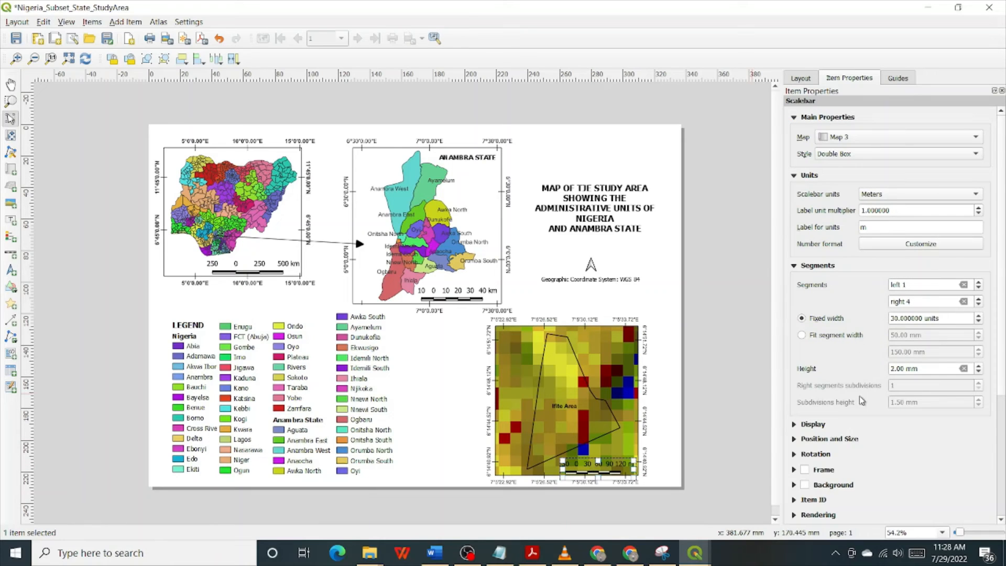
click(826, 471)
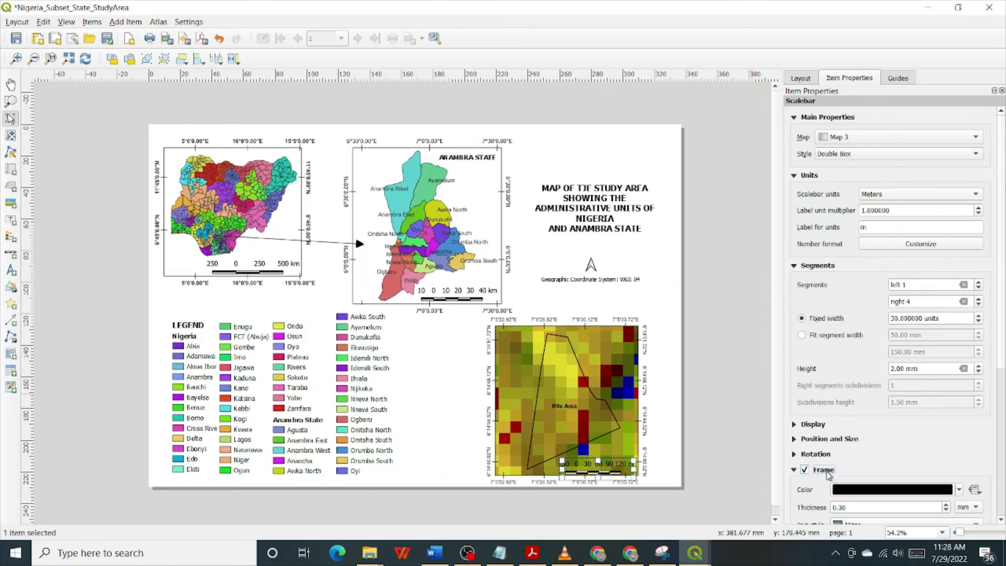
click(824, 471)
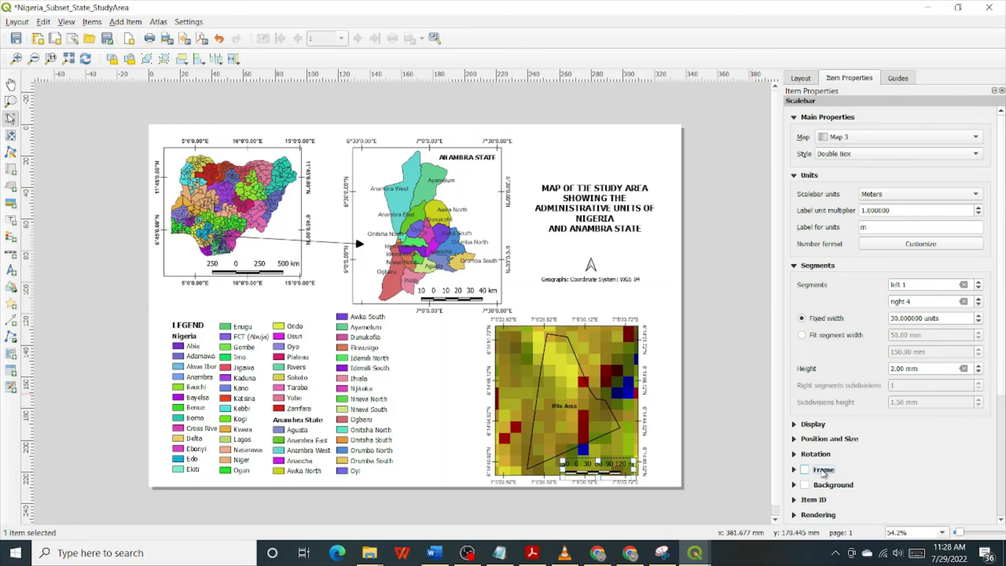
click(826, 484)
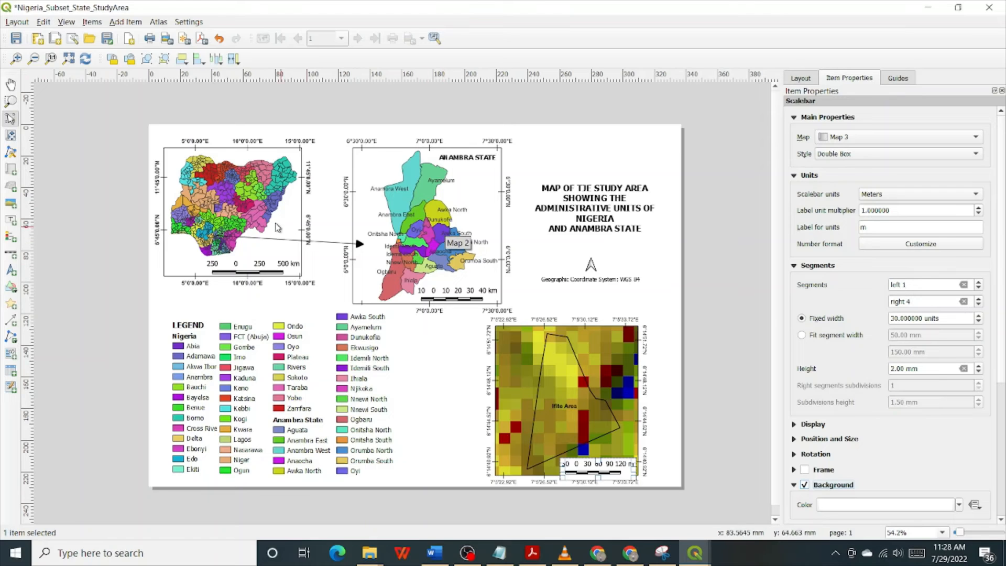
Step: Add an arrow from Awka South on the Anambra State map to the upper edge of the Ifite Area map
click(124, 22)
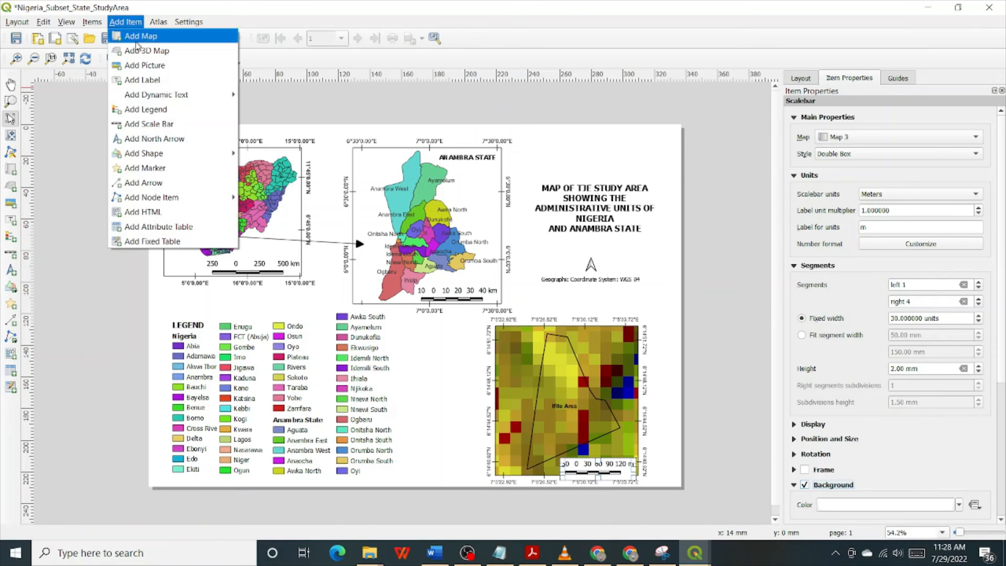
click(144, 183)
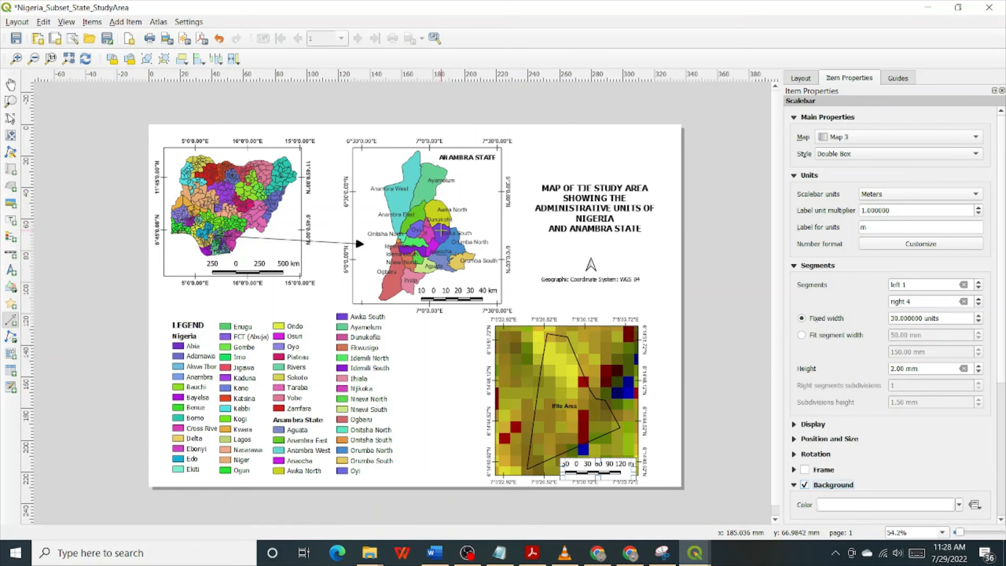
scroll(441, 231, up, 6)
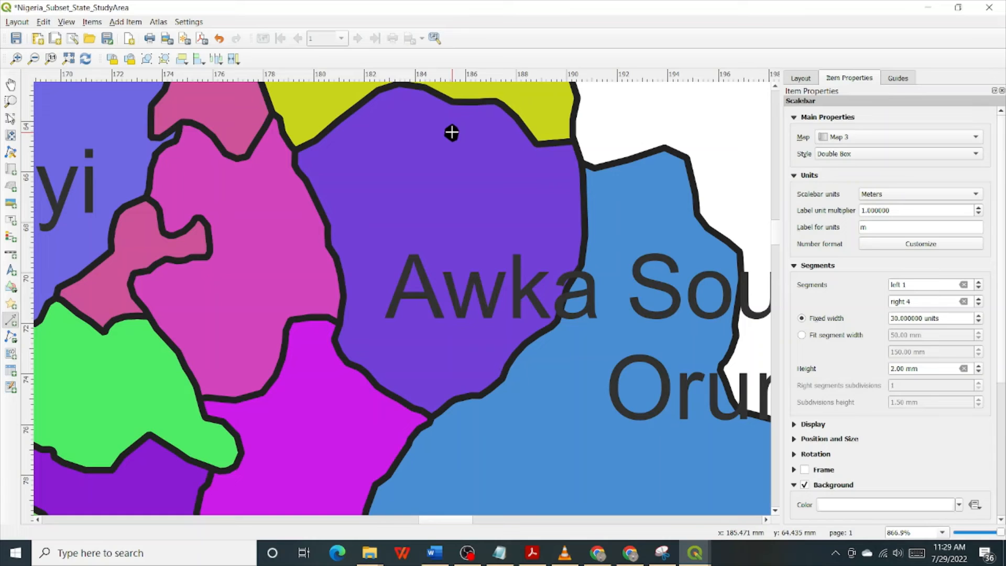
scroll(452, 132, down, 3)
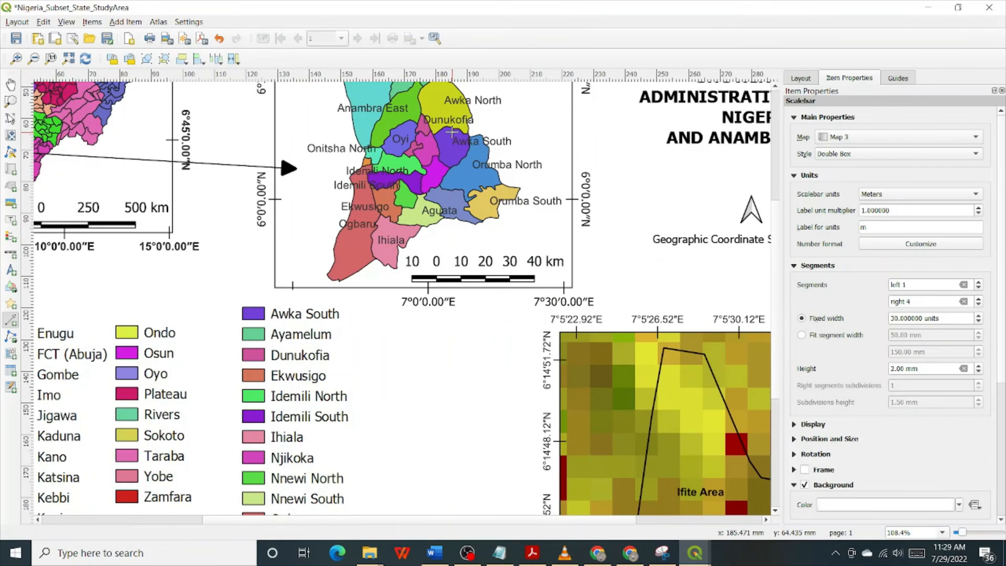
click(701, 332)
right_click(701, 333)
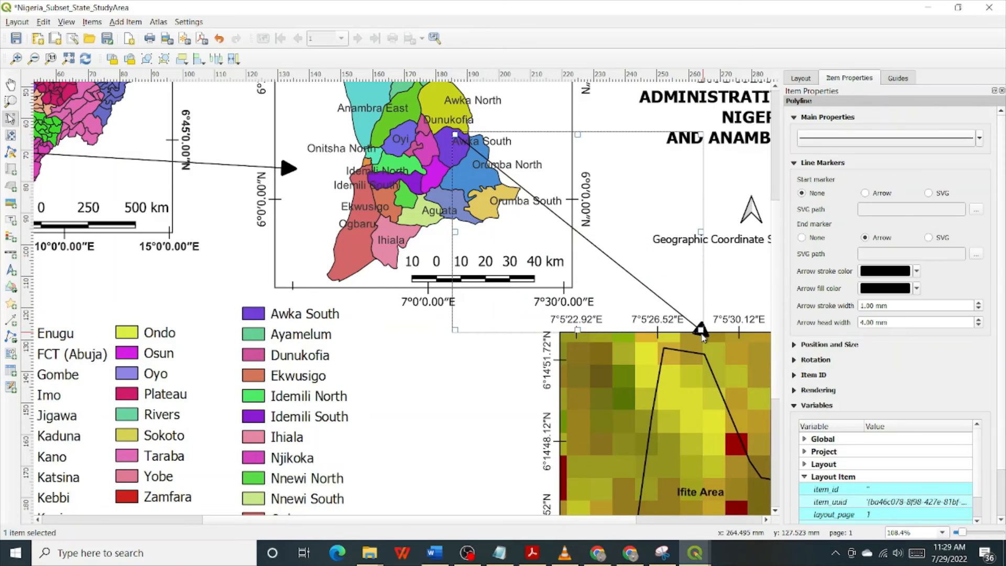
click(604, 114)
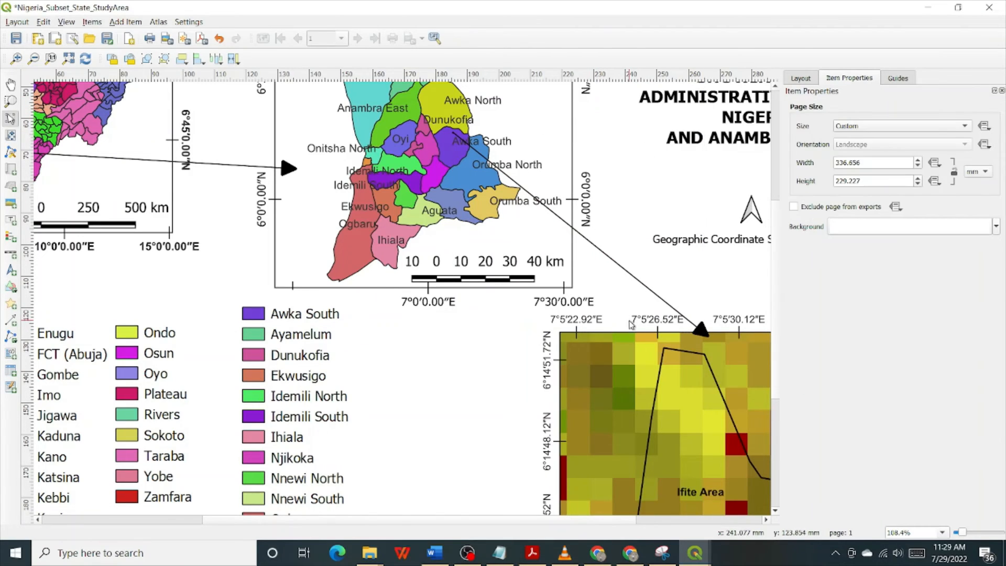
key(ctrl+minus)
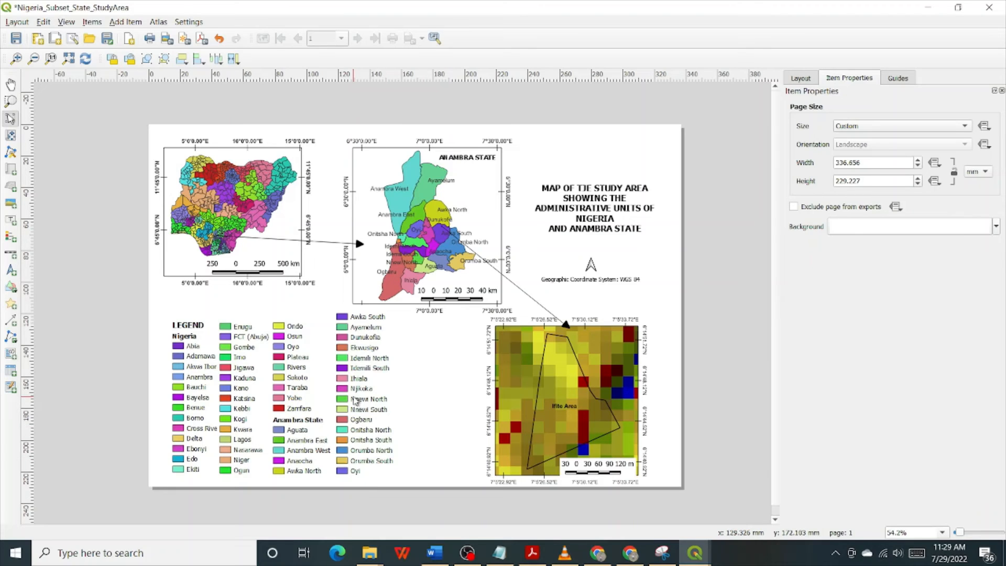
Step: Copy the Awka South to Oyi legend column and place the duplicate between the original and the Ifite Area map
click(355, 401)
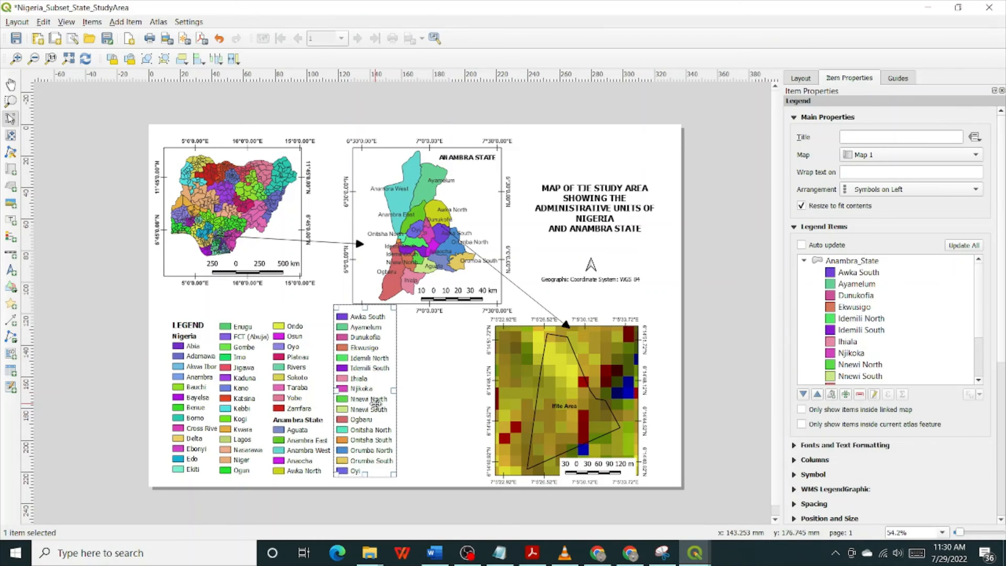
right_click(375, 404)
click(413, 444)
click(426, 409)
right_click(426, 409)
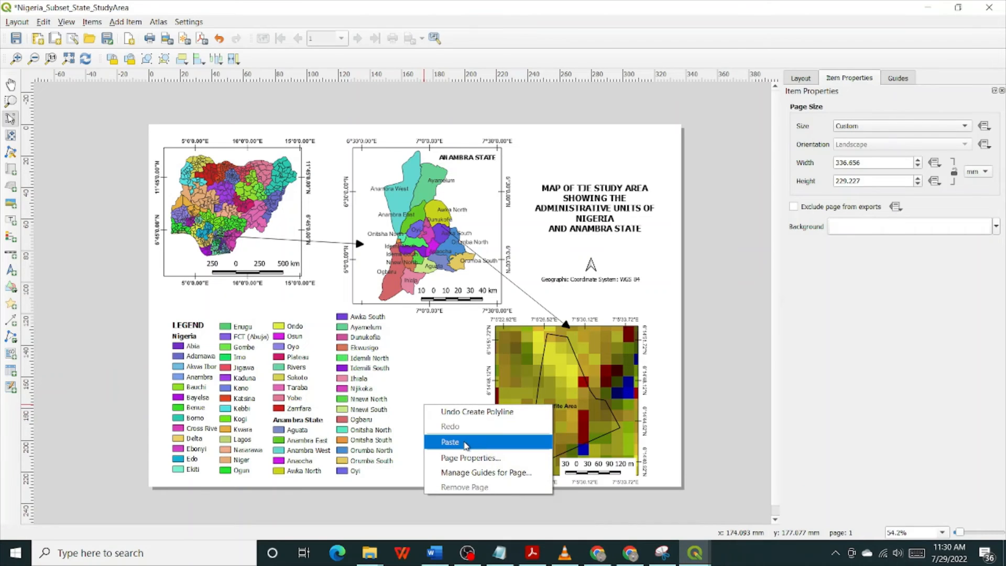
click(468, 444)
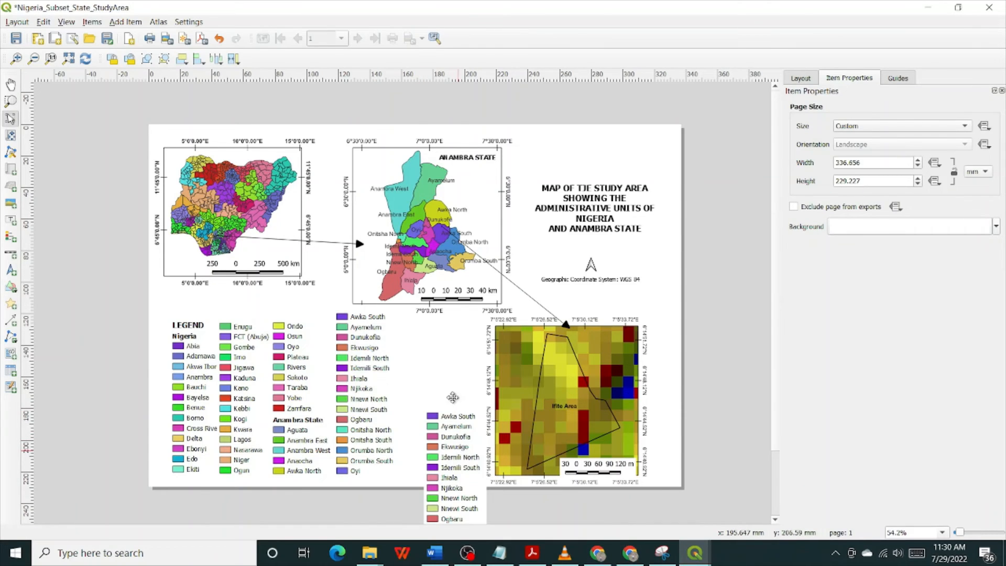
drag(457, 451, 442, 364)
Step: Move the original Awka South to Oyi legend column slightly down and right, nearer its copy's level
click(347, 407)
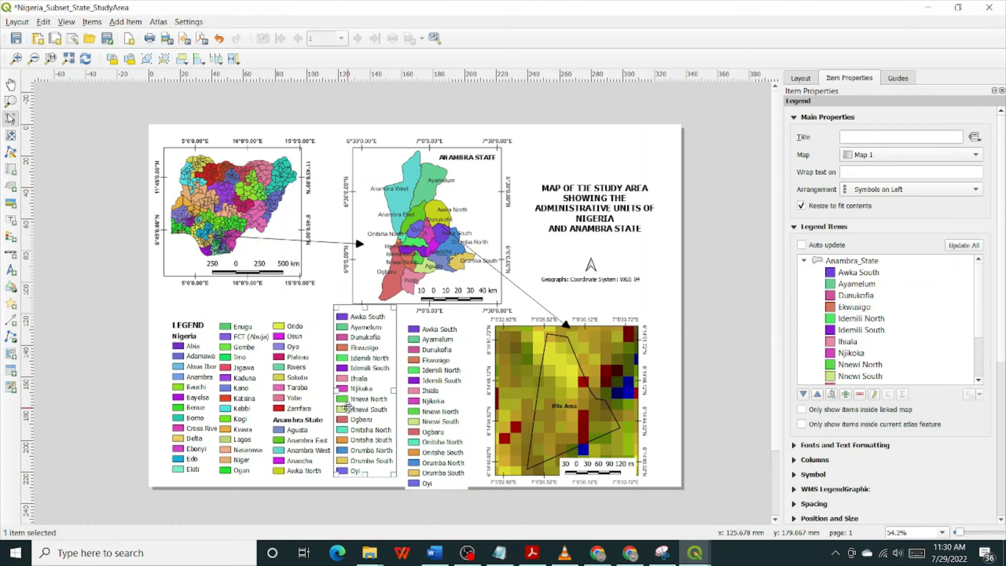
mouse_move(348, 407)
mouse_down()
mouse_move(352, 425)
mouse_move(358, 401)
mouse_up()
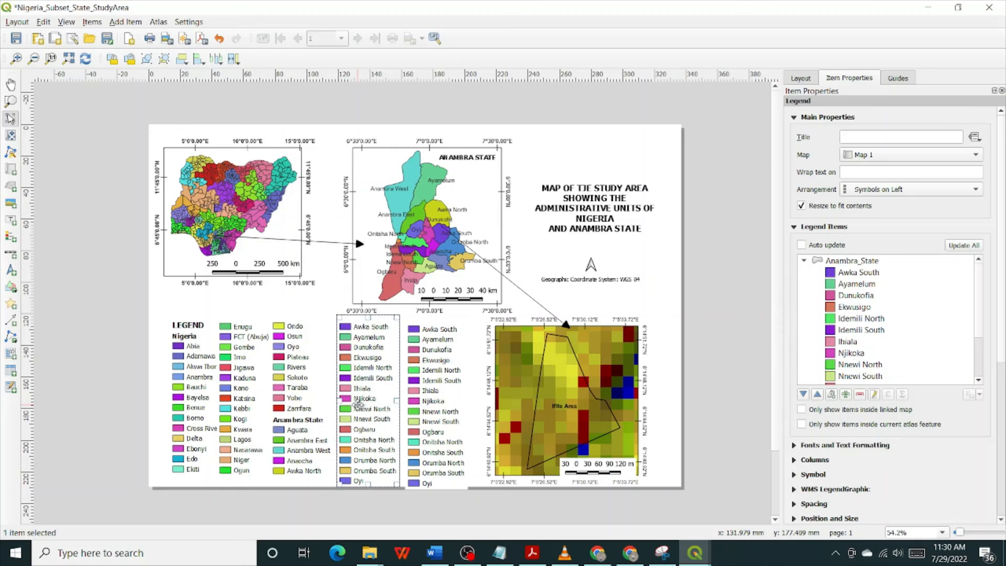
drag(358, 404, 358, 402)
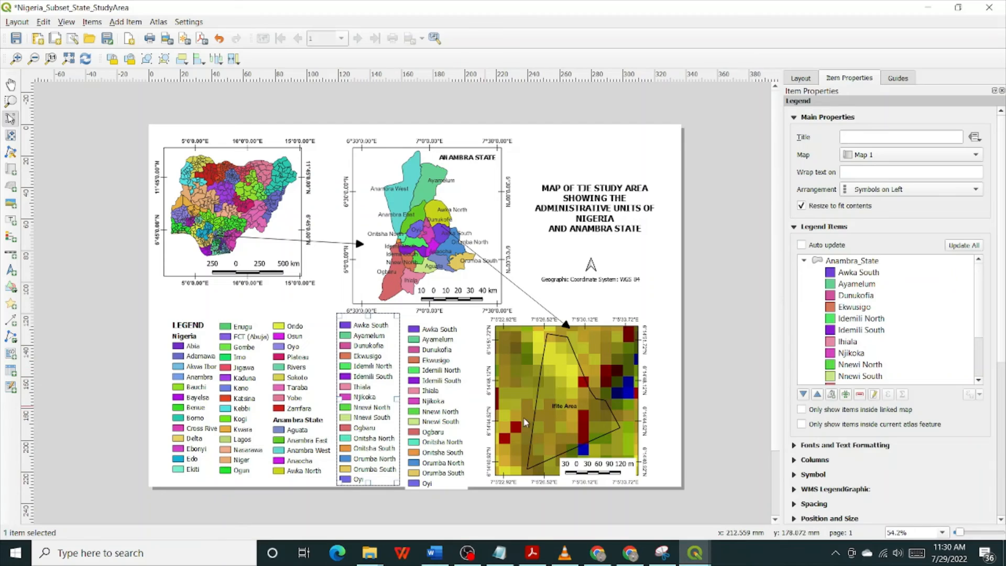
Step: Remove the Oyi entry from the original Anambra_State legend column
click(868, 366)
scroll(868, 367, down, 3)
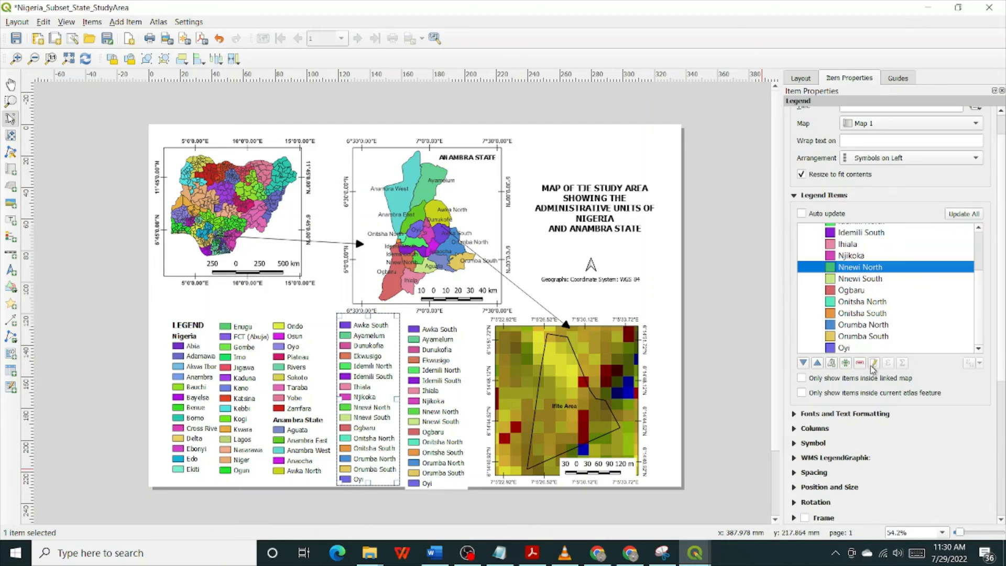
click(860, 348)
click(861, 362)
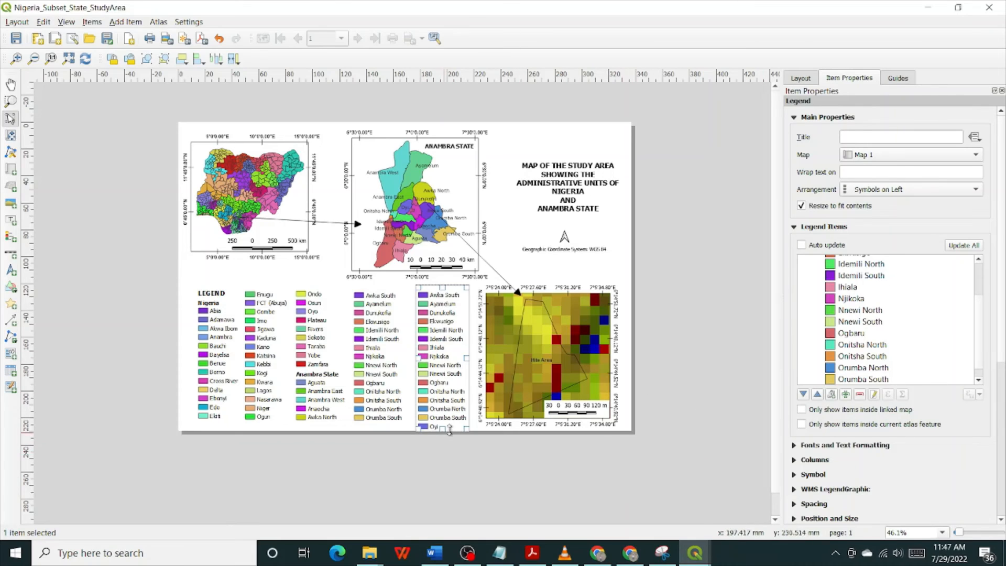
Step: Remove the entries Awka South through Orumba South from the copied legend, keeping only Oyi, and save the layout
scroll(962, 325, up, 2)
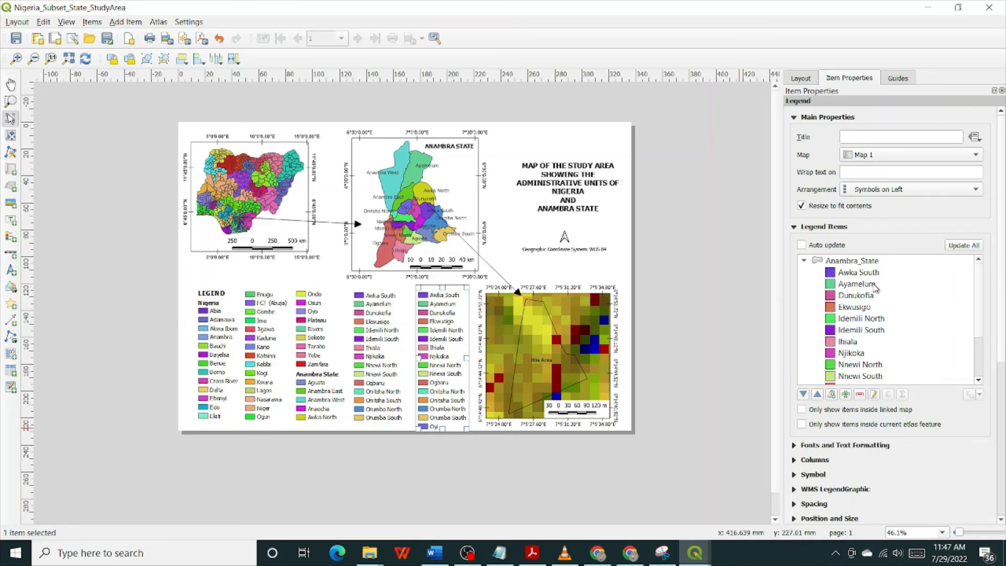
click(860, 273)
scroll(940, 344, down, 5)
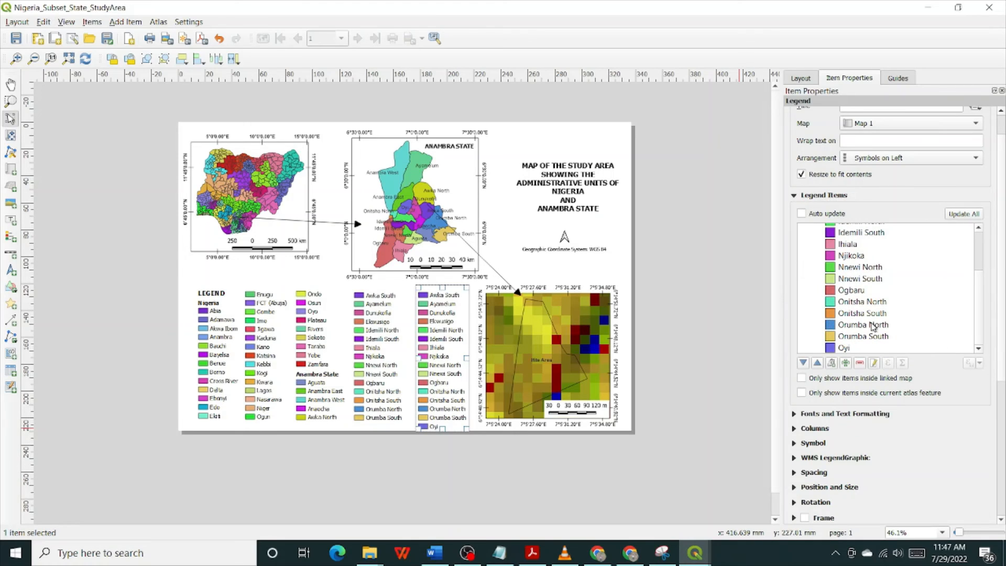
shift+click(874, 338)
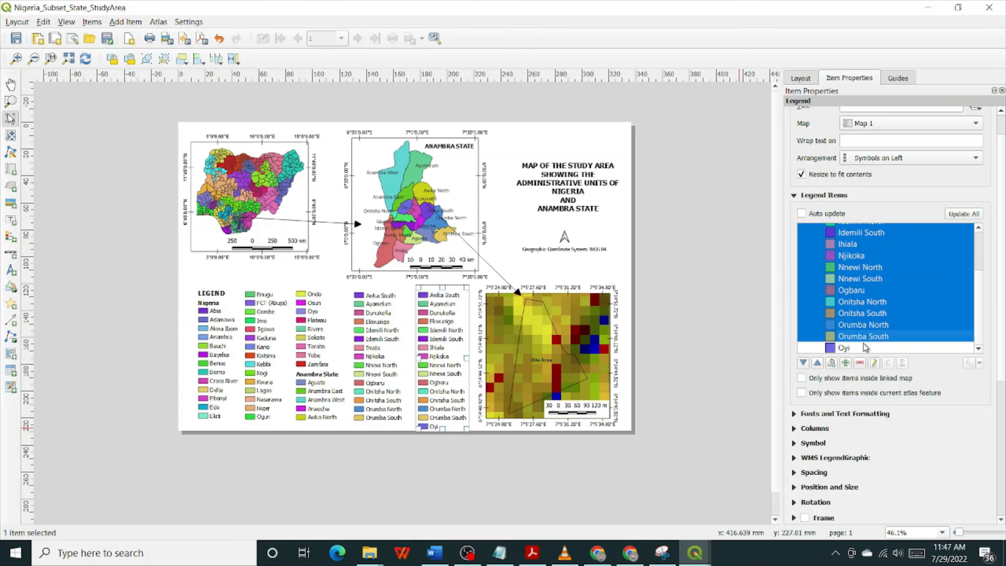
click(863, 365)
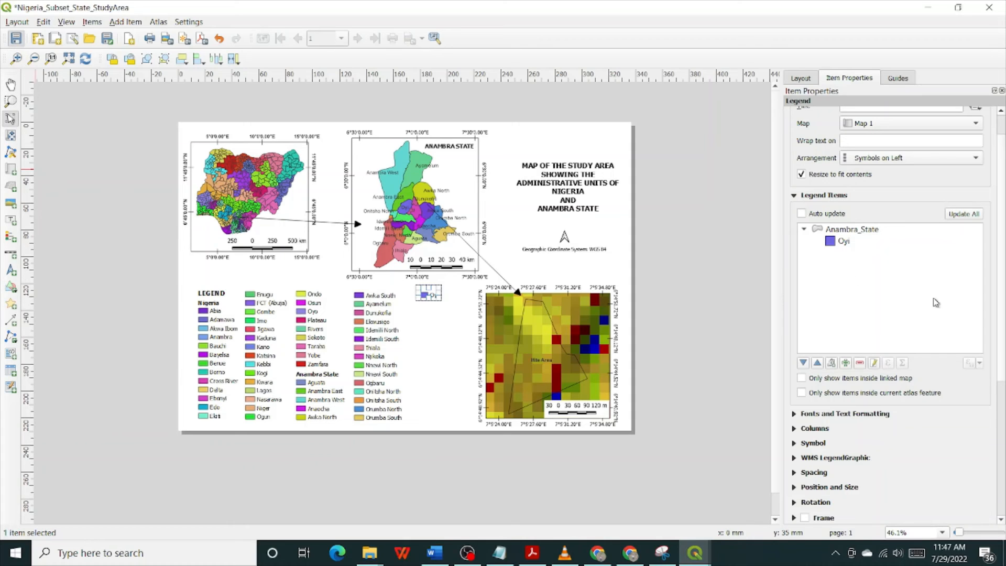
key(ctrl+s)
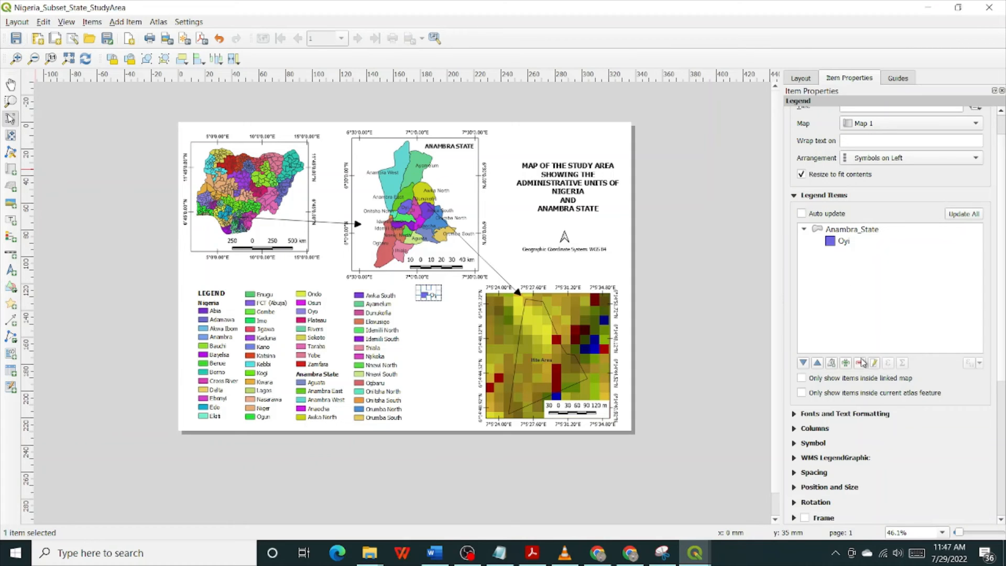
Step: Add the Anambra_BB_Geomorphons layer to the copied legend and remove its Band 1 line
click(846, 363)
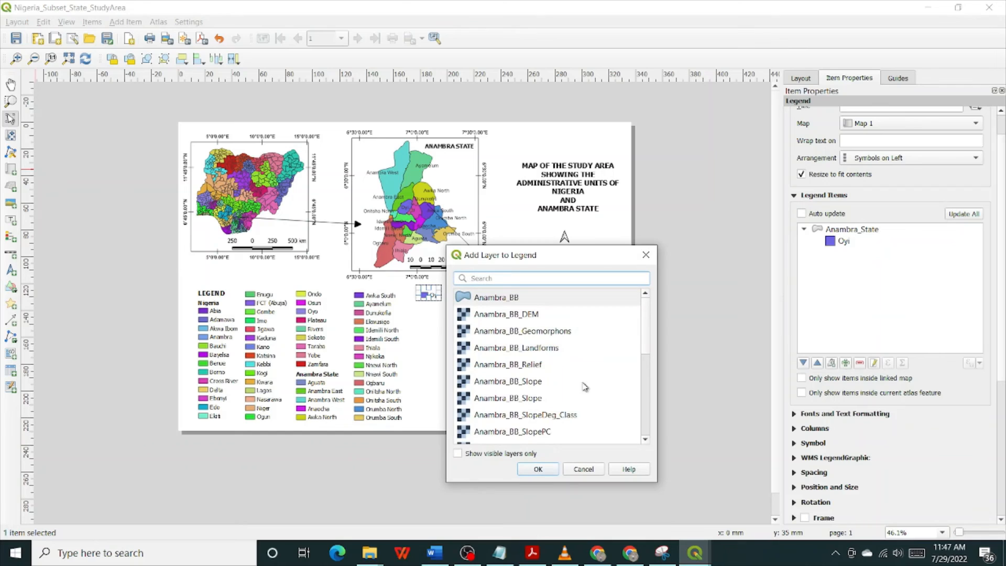
click(534, 336)
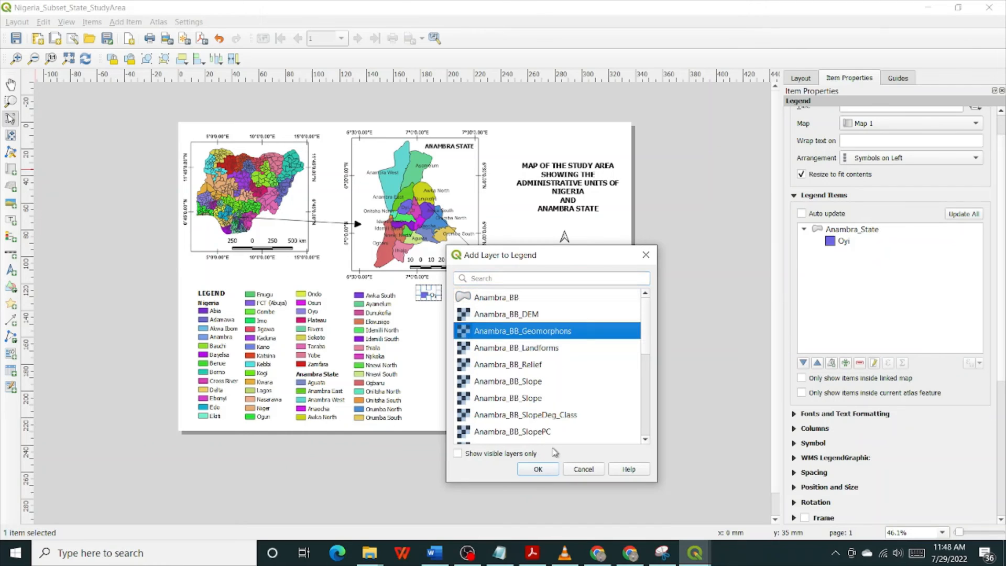
click(538, 469)
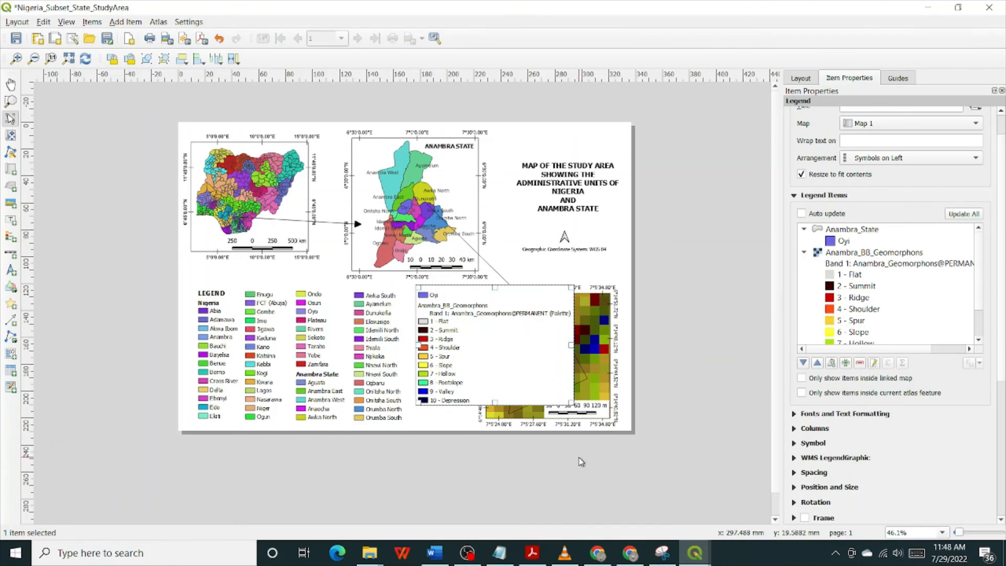
click(894, 267)
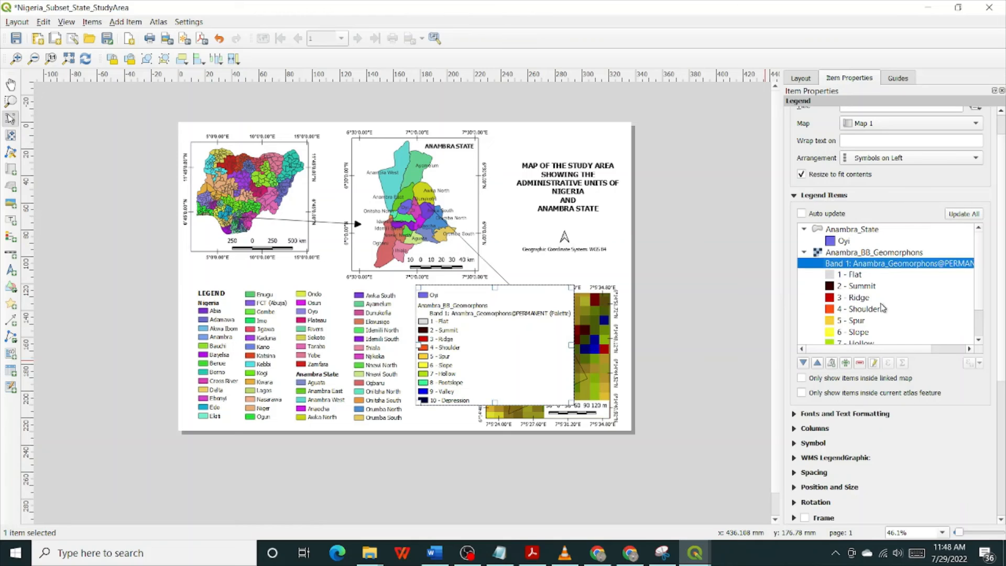
click(860, 363)
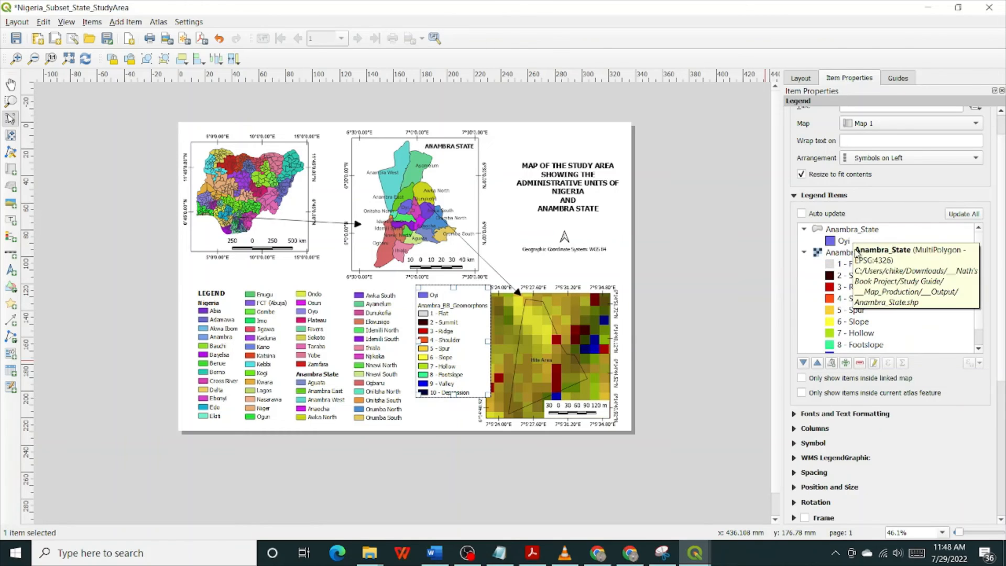
Step: Rename the Anambra_BB_Geomorphons legend heading as Landform Classes and return to the legend's properties
double_click(856, 254)
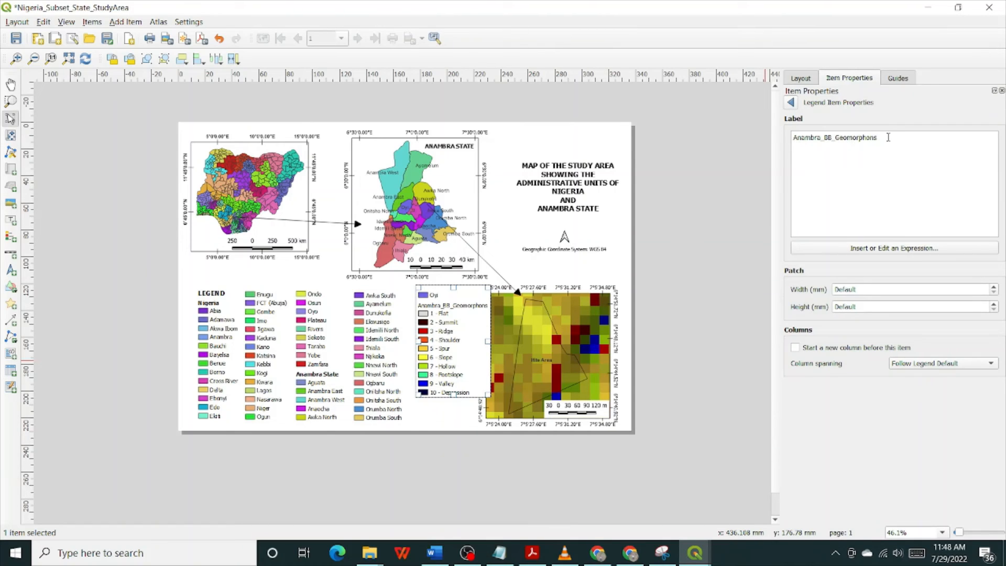
drag(802, 141, 790, 135)
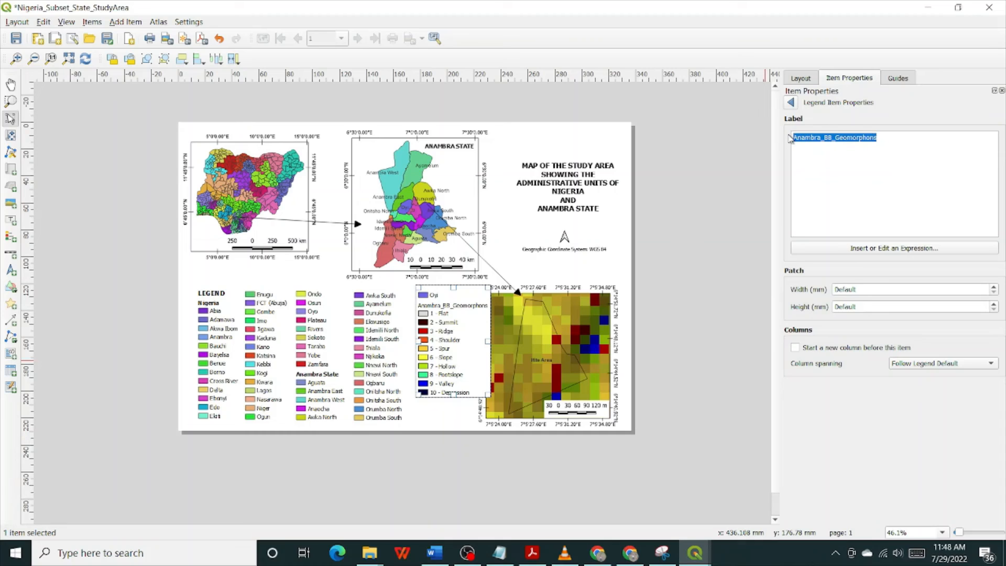
key(BackSpace)
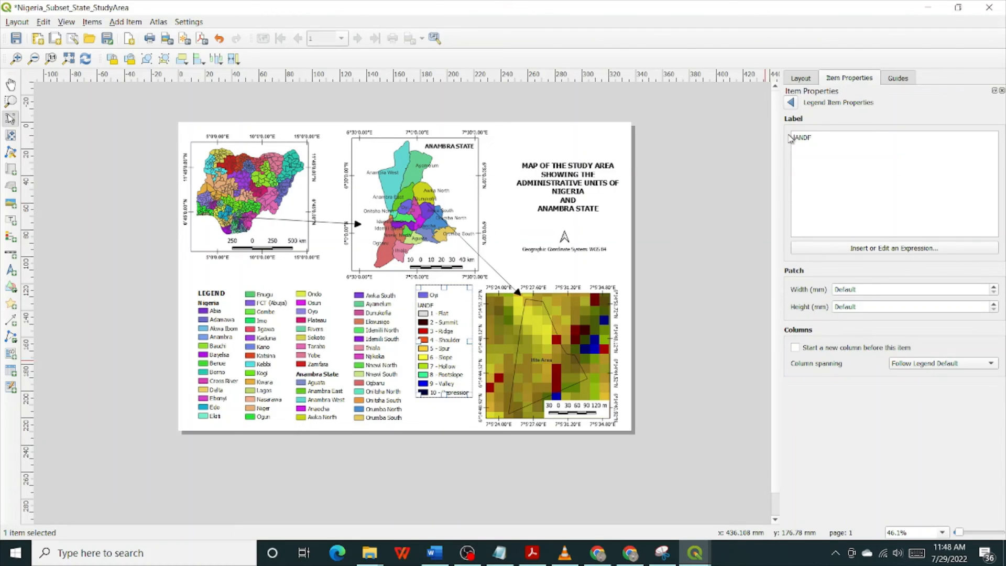
key(BackSpace)
key(BackSpace)
key(BackSpace)
key(BackSpace)
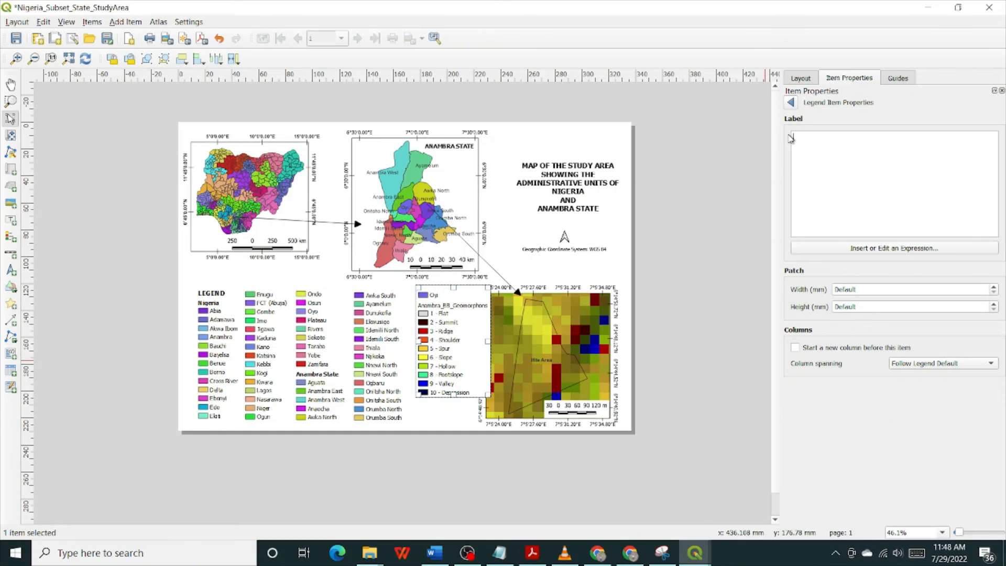
text(Landform Classes)
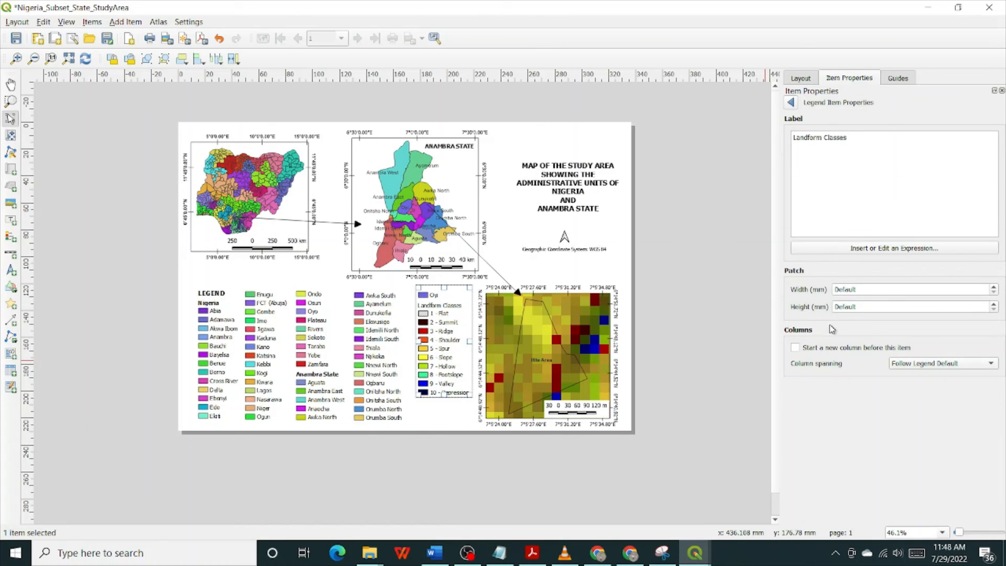
click(798, 105)
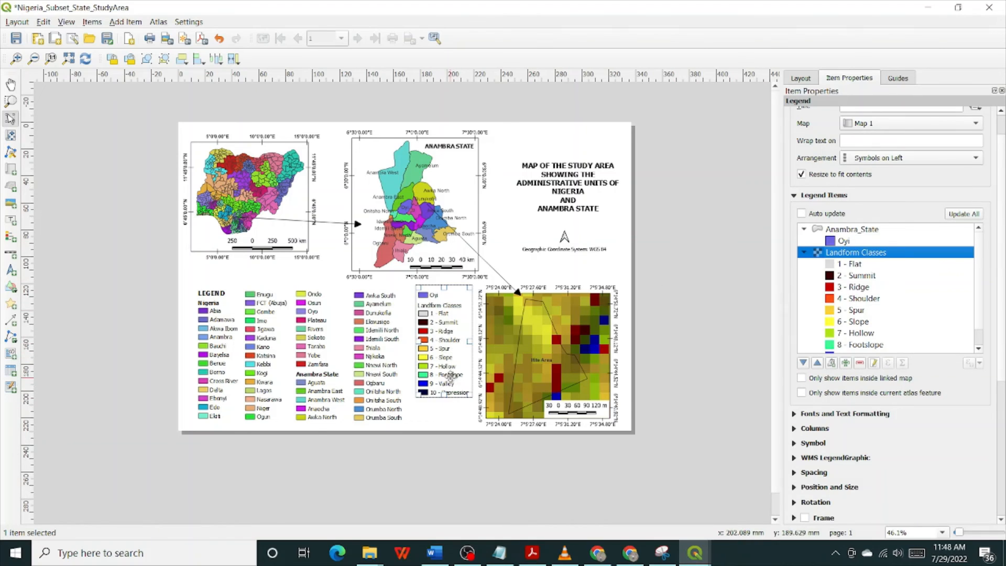
Step: Set the title font of the legend holding Oyi and Landform Classes to bold
click(448, 426)
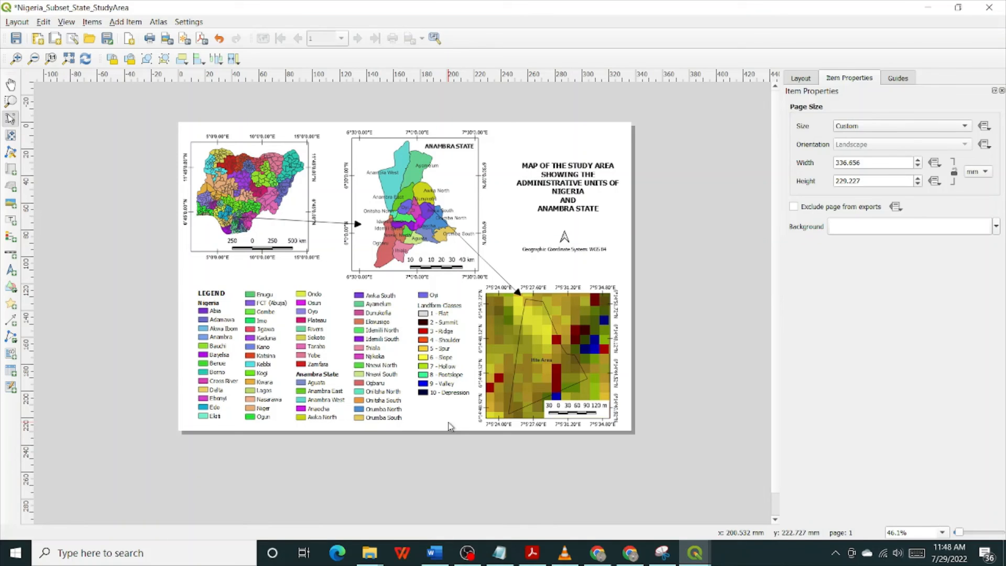
click(445, 325)
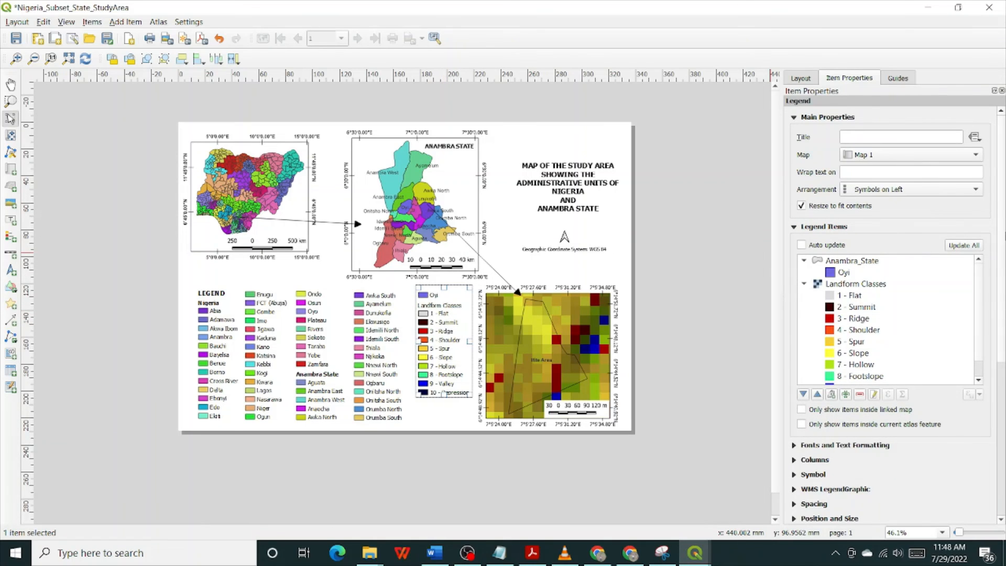
scroll(1002, 236, down, 10)
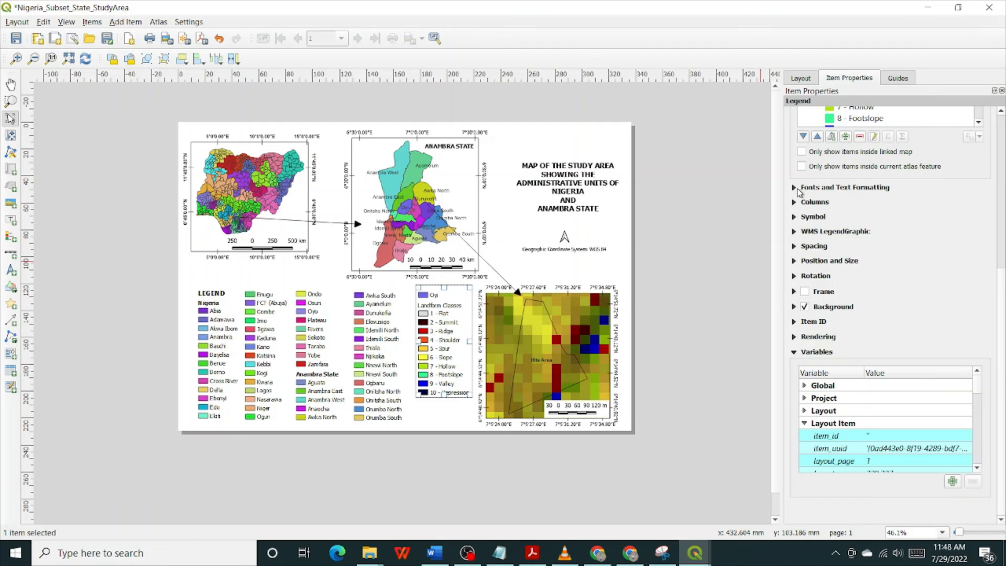
click(797, 187)
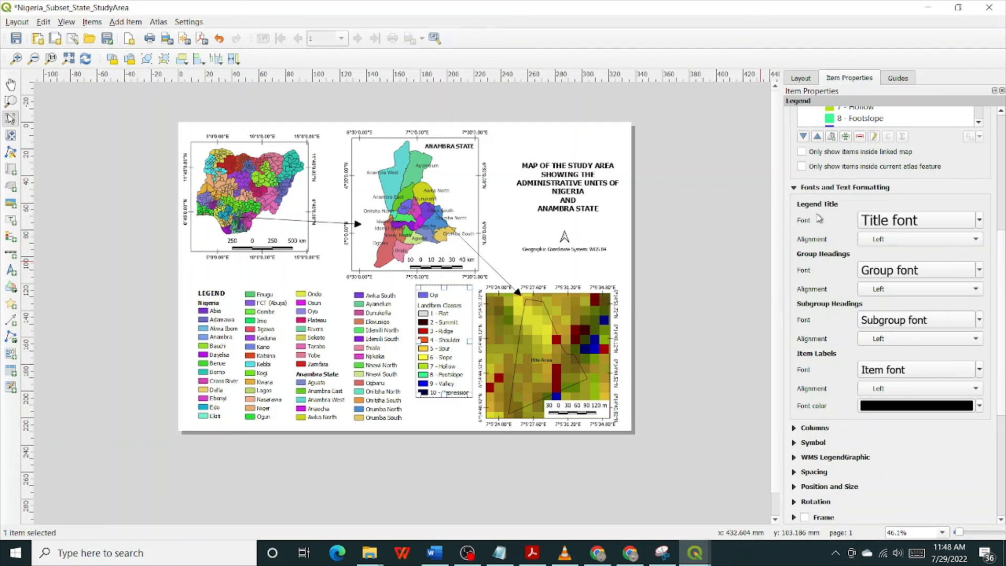
click(901, 226)
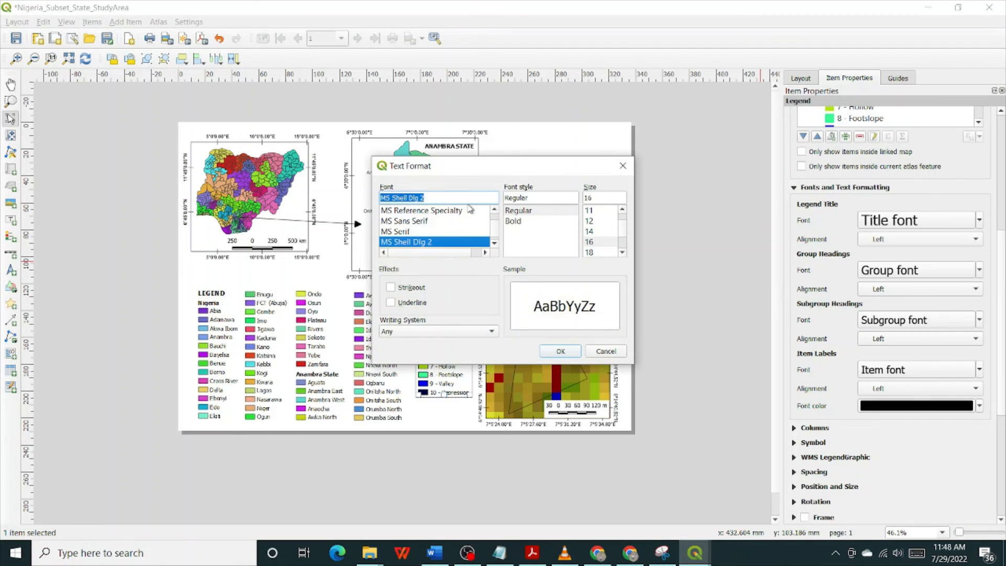
click(515, 221)
click(573, 351)
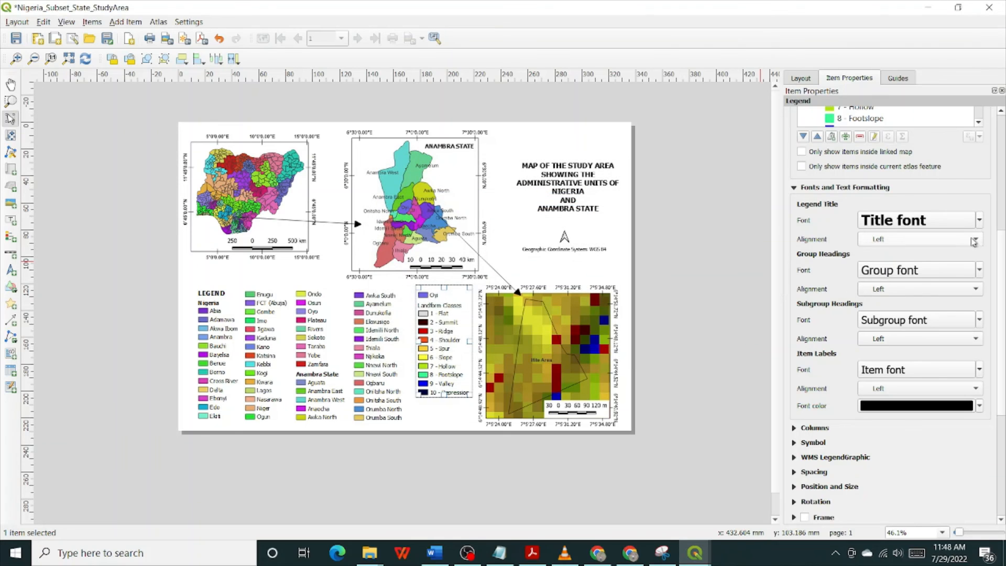
Step: Set the group heading and subgroup heading fonts of the Landform Classes legend to bold
click(920, 283)
click(525, 221)
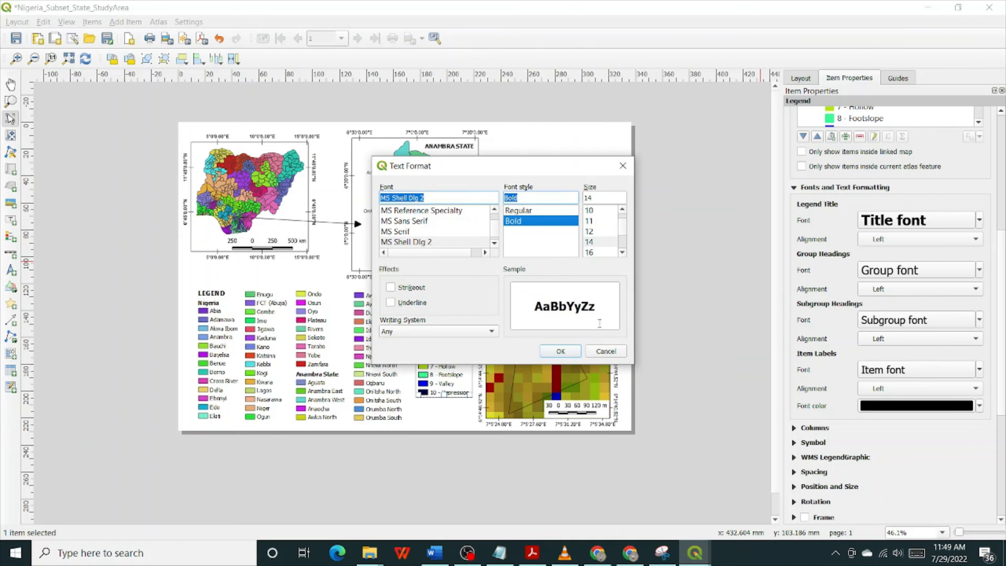
click(560, 352)
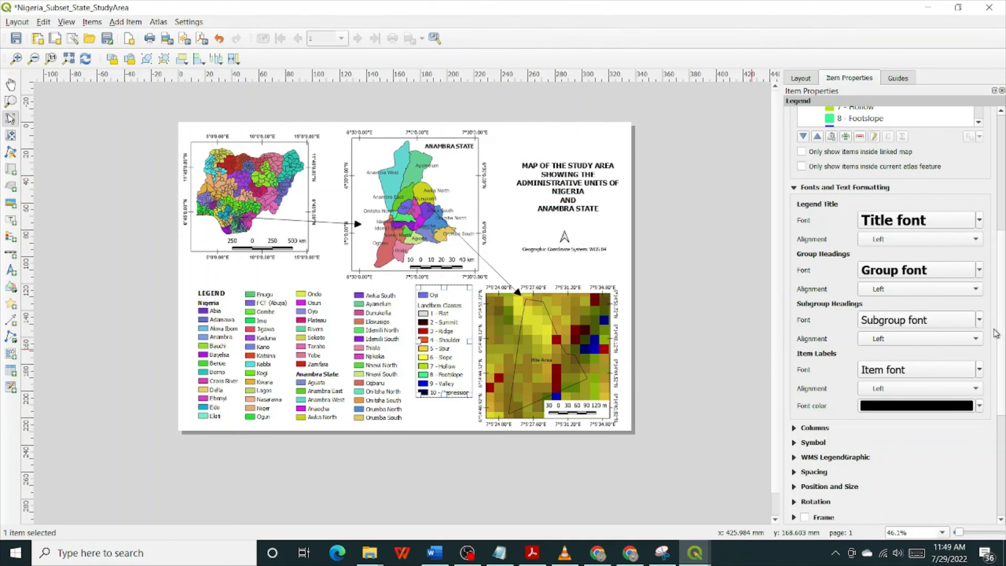
click(917, 321)
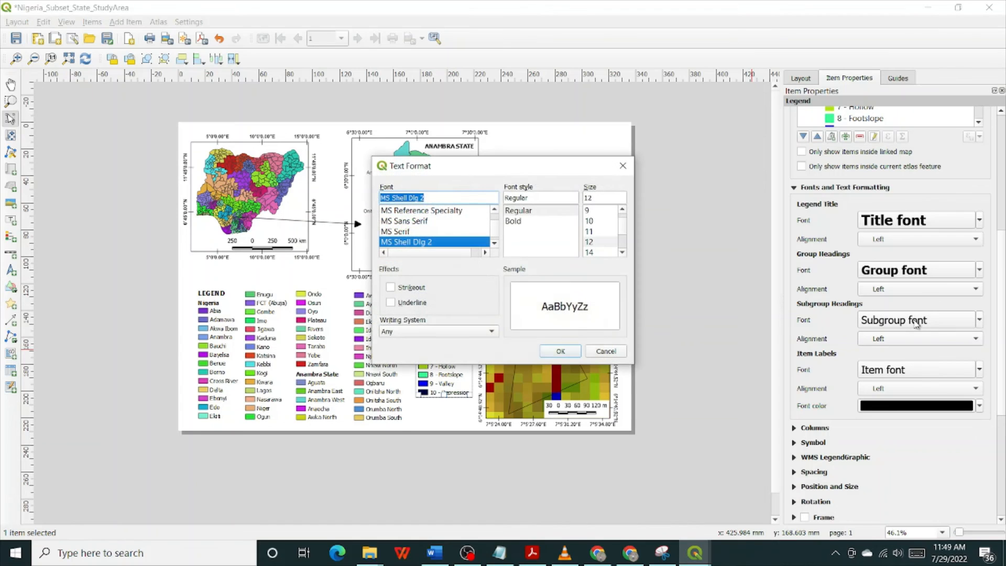
click(527, 221)
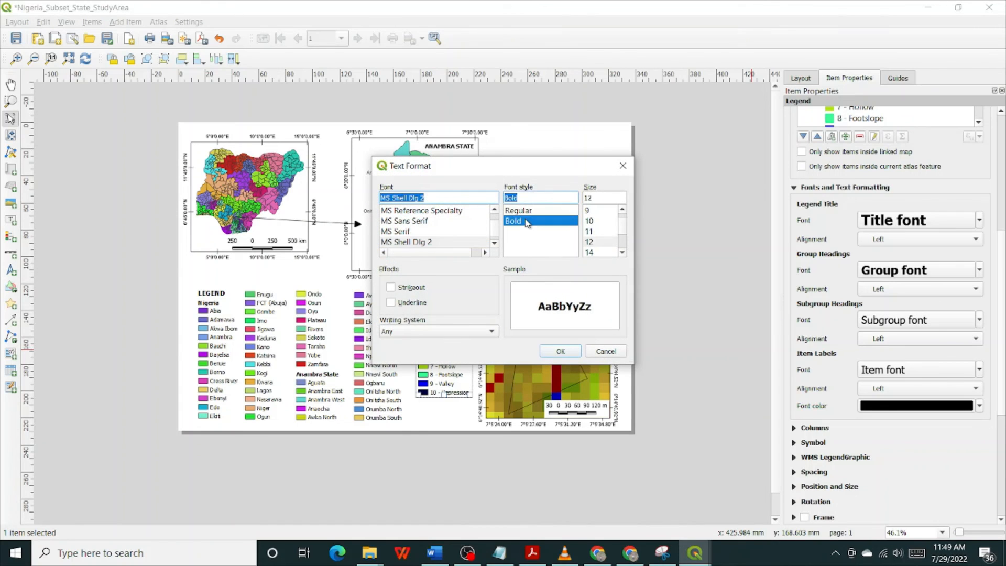
click(560, 351)
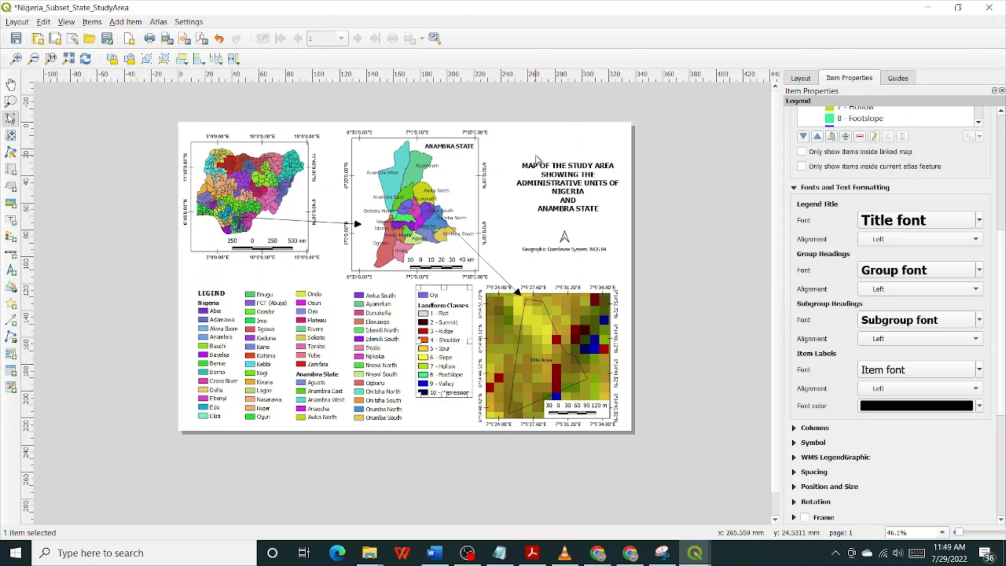
Step: Deselect the legend, save the layout and dismiss the browser notification
click(548, 140)
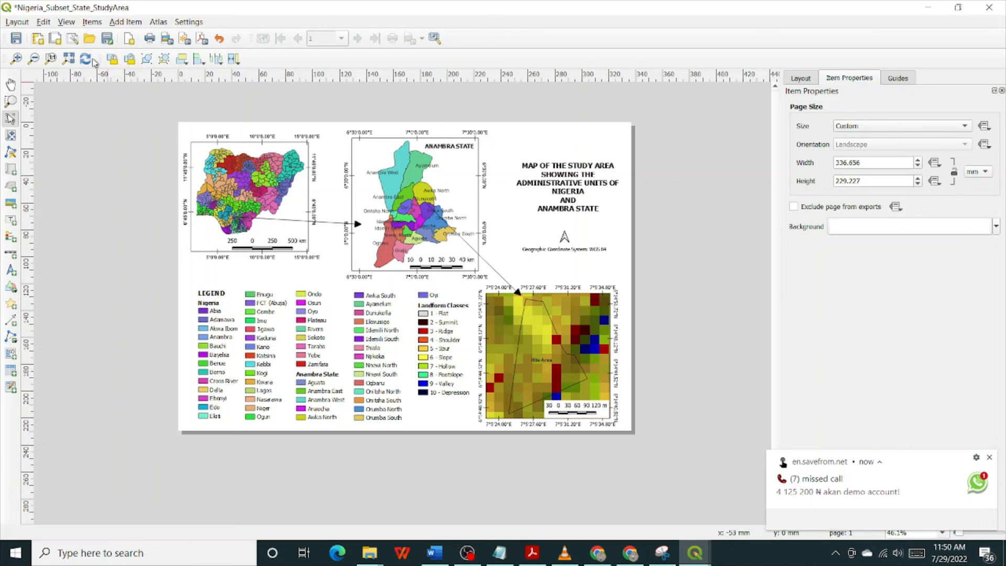
click(17, 38)
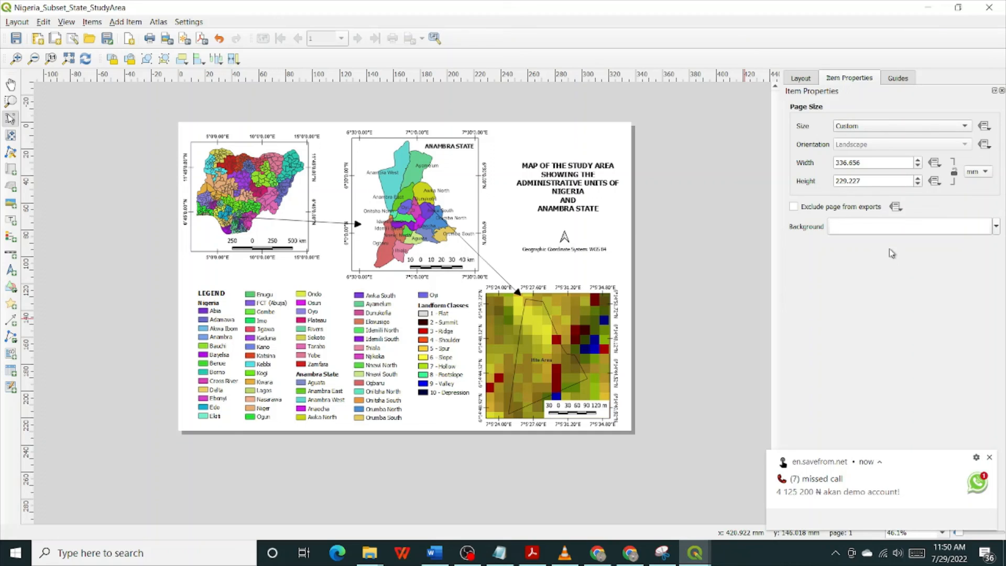
click(988, 458)
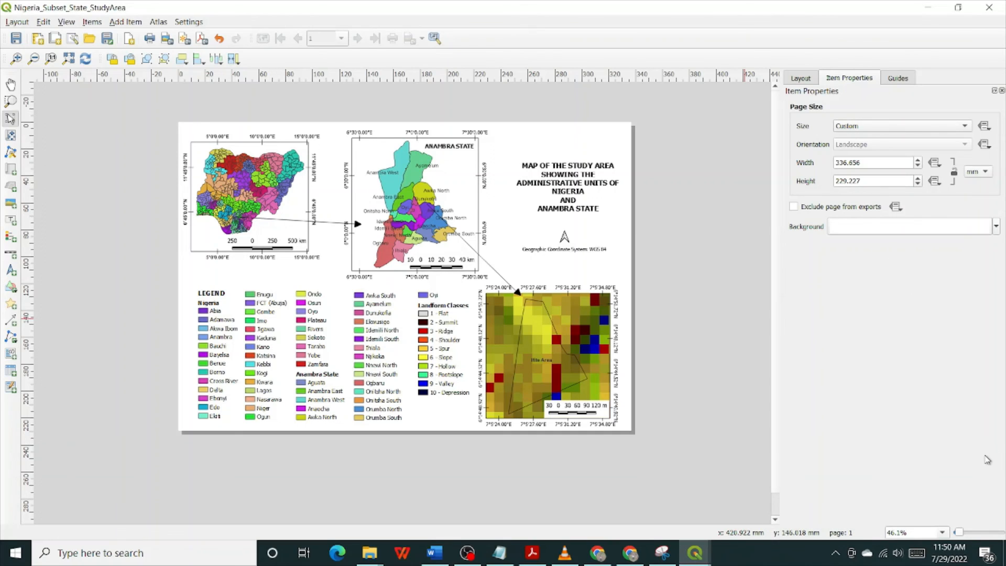